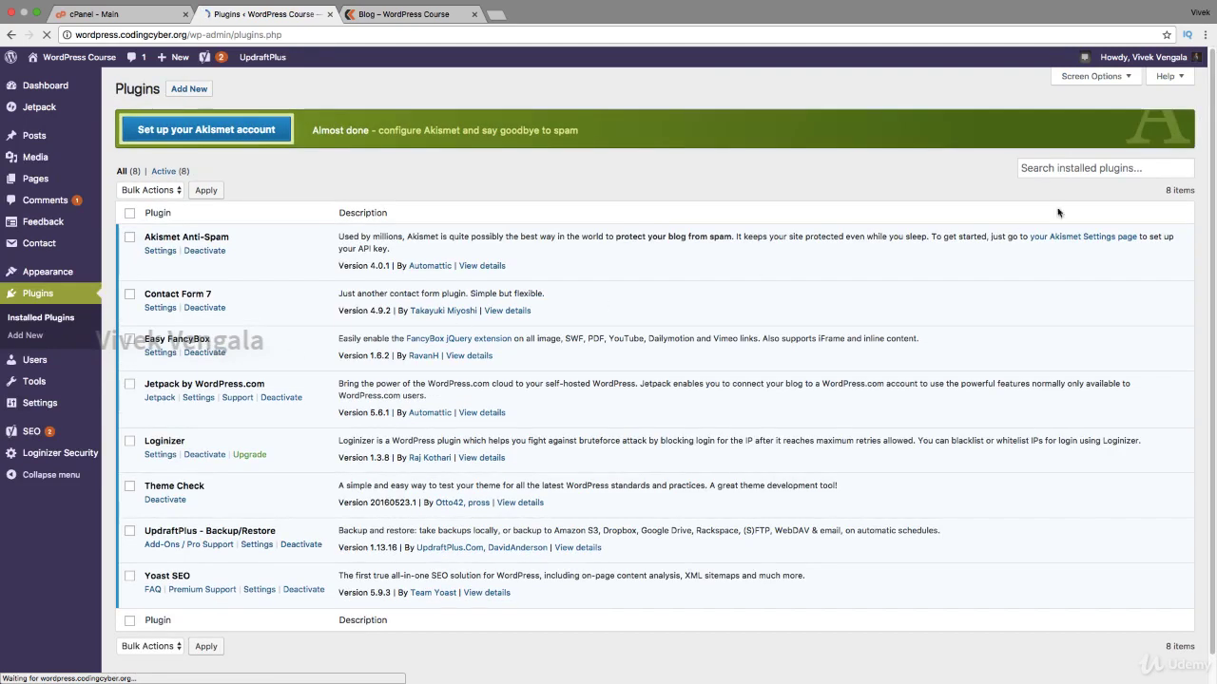
Search the plugin directory for "w3" and install the W3 Total Cache plugin.
{"action": "left_click", "coordinate": [190, 92]}
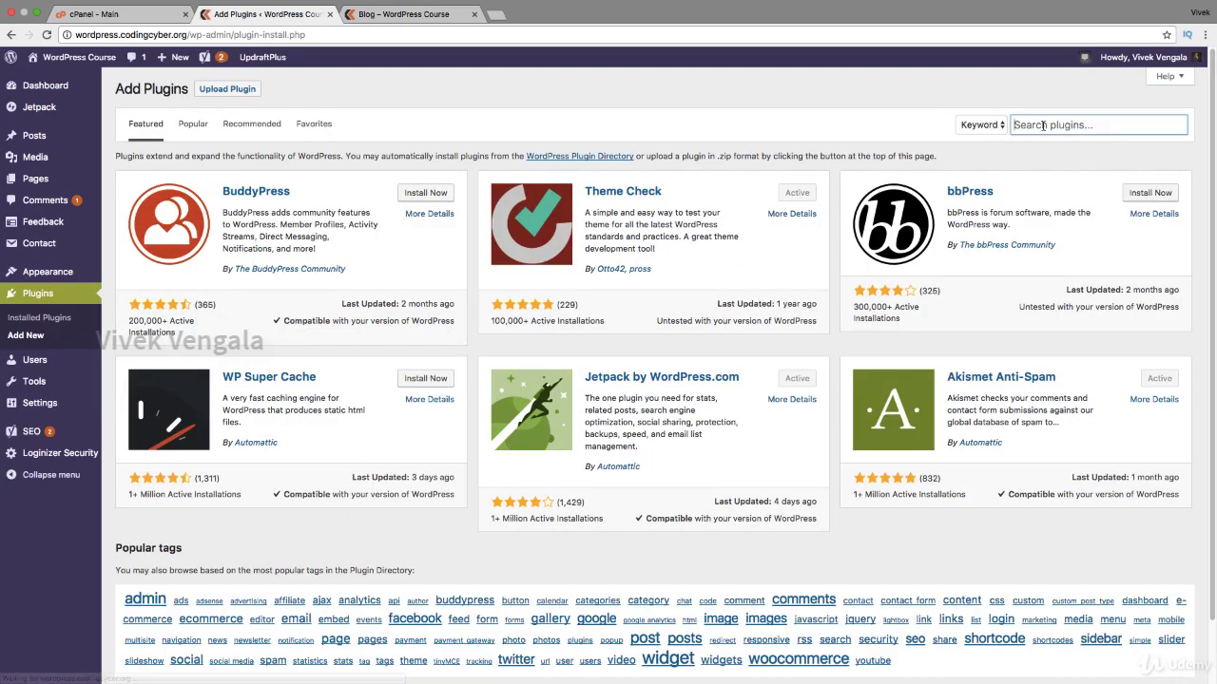
{"action": "type", "text": "w3"}
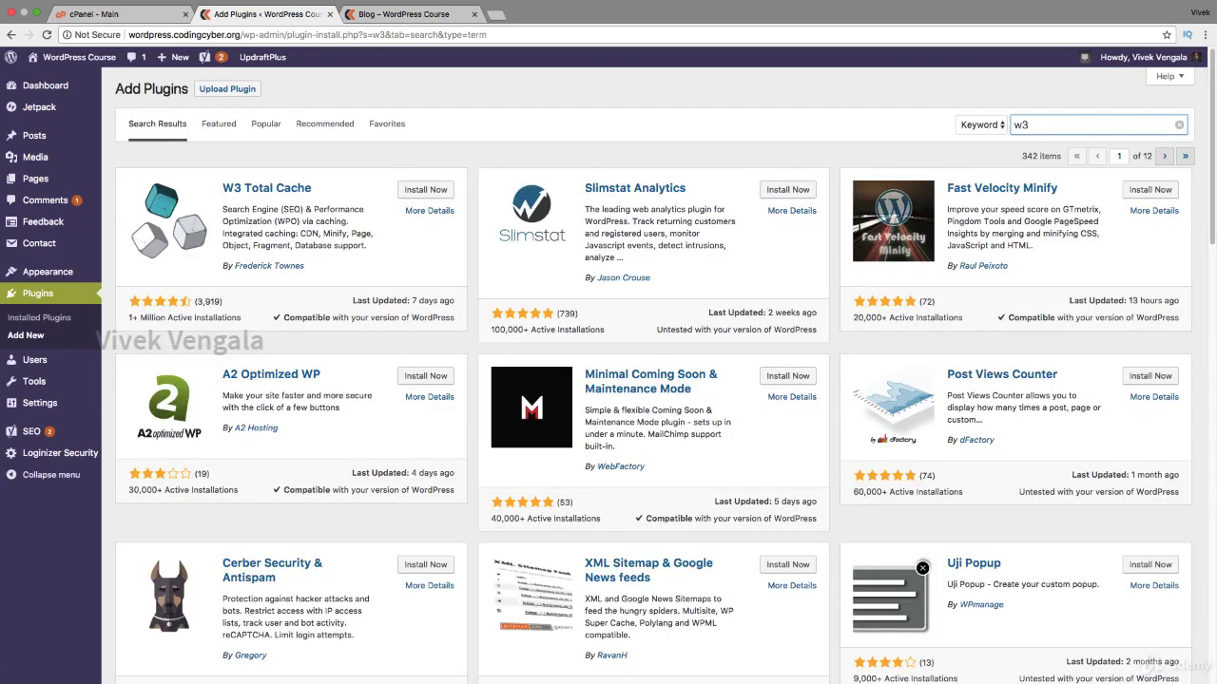
{"action": "left_click", "coordinate": [425, 190]}
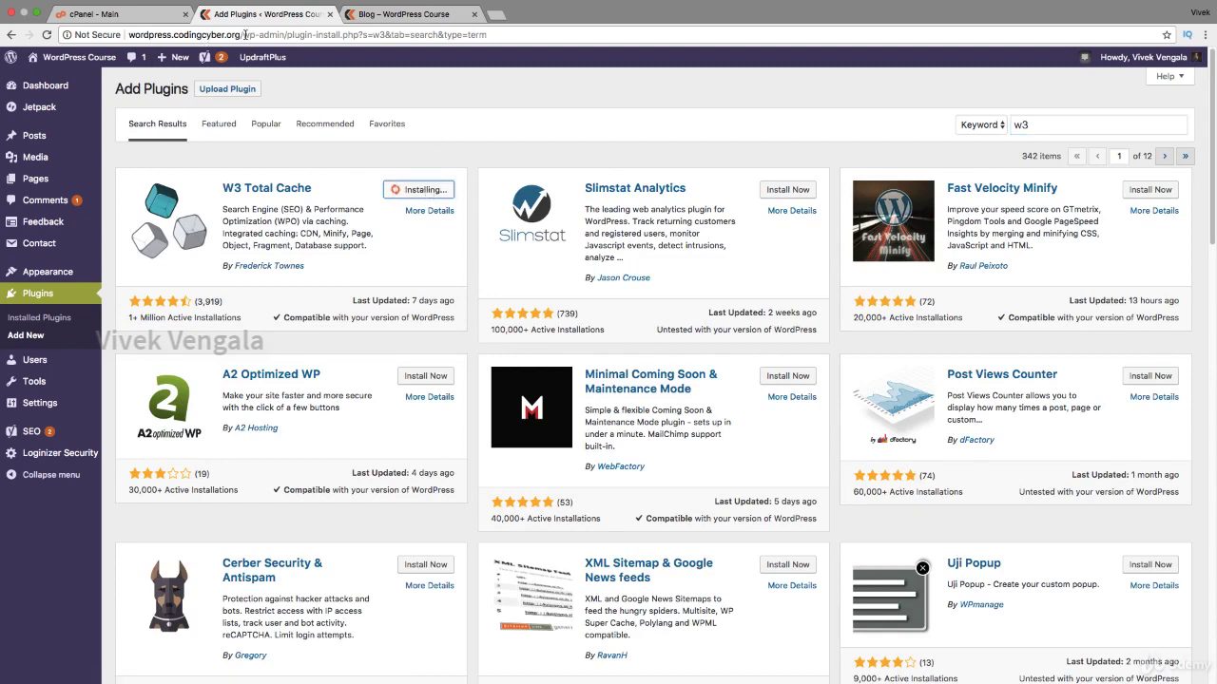
Copy the site's base address wordpress.codingcyber.org and search Google for "pingdom tools" in a new browser tab.
{"action": "left_click_drag", "start_coordinate": [245, 35], "coordinate": [122, 37]}
{"action": "key", "text": "super+c"}
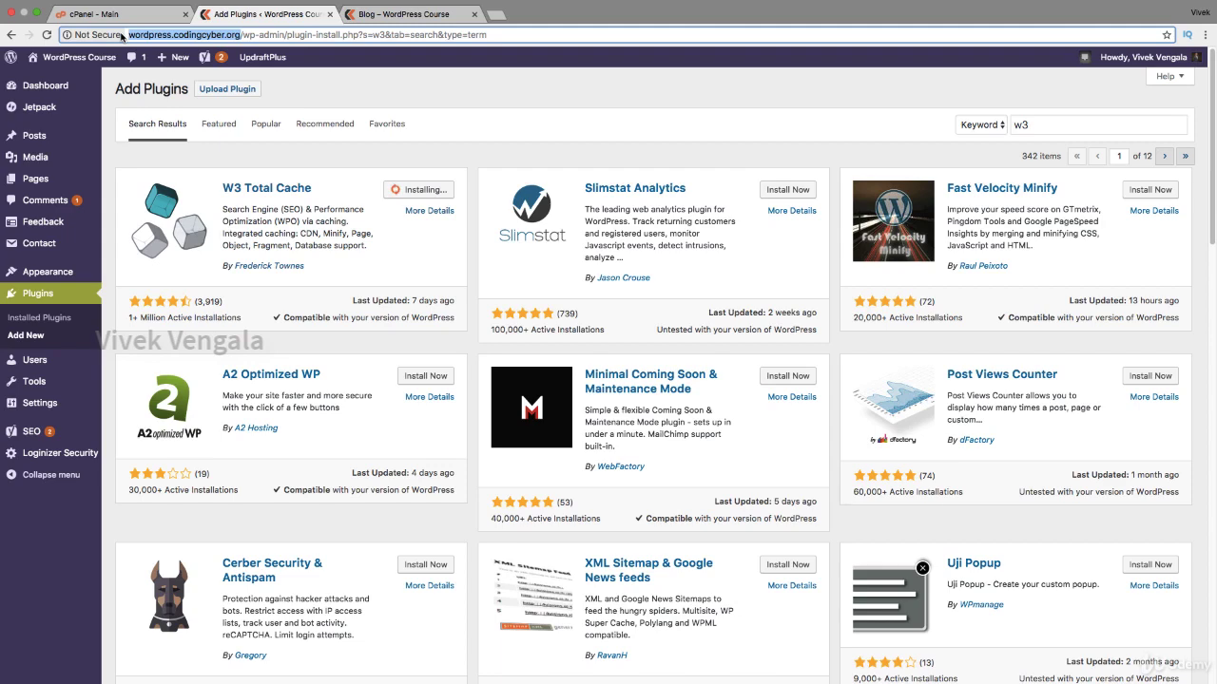
{"action": "left_click", "coordinate": [496, 16]}
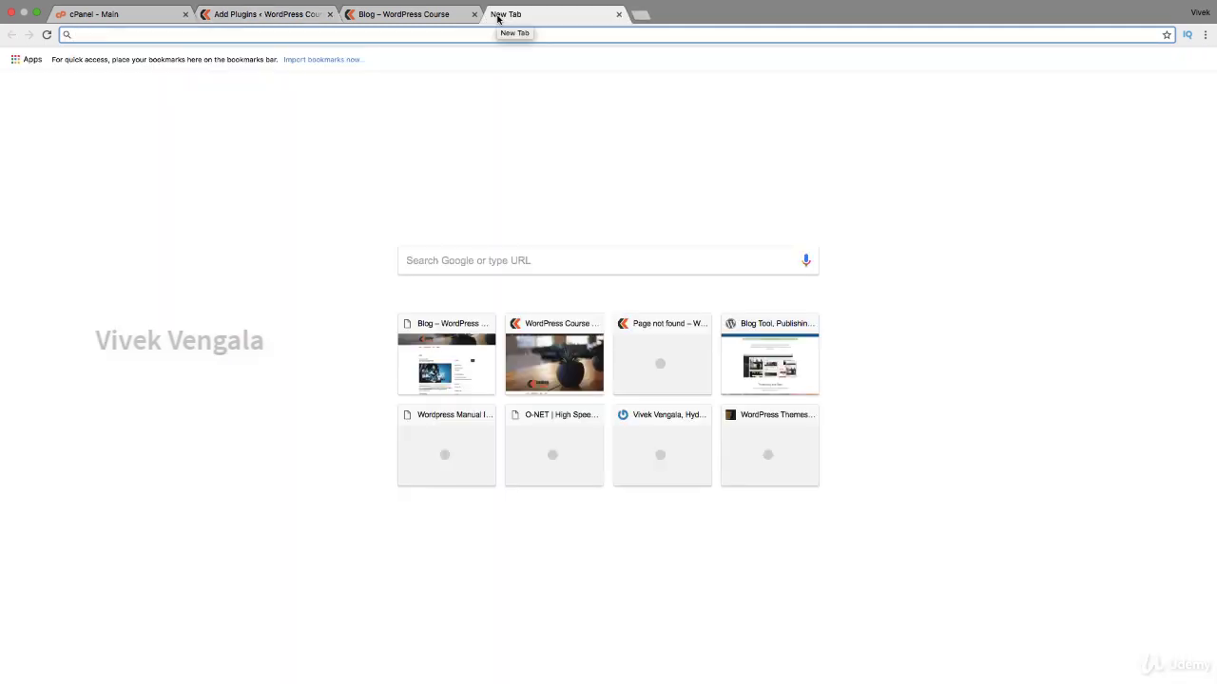
{"action": "type", "text": "ping"}
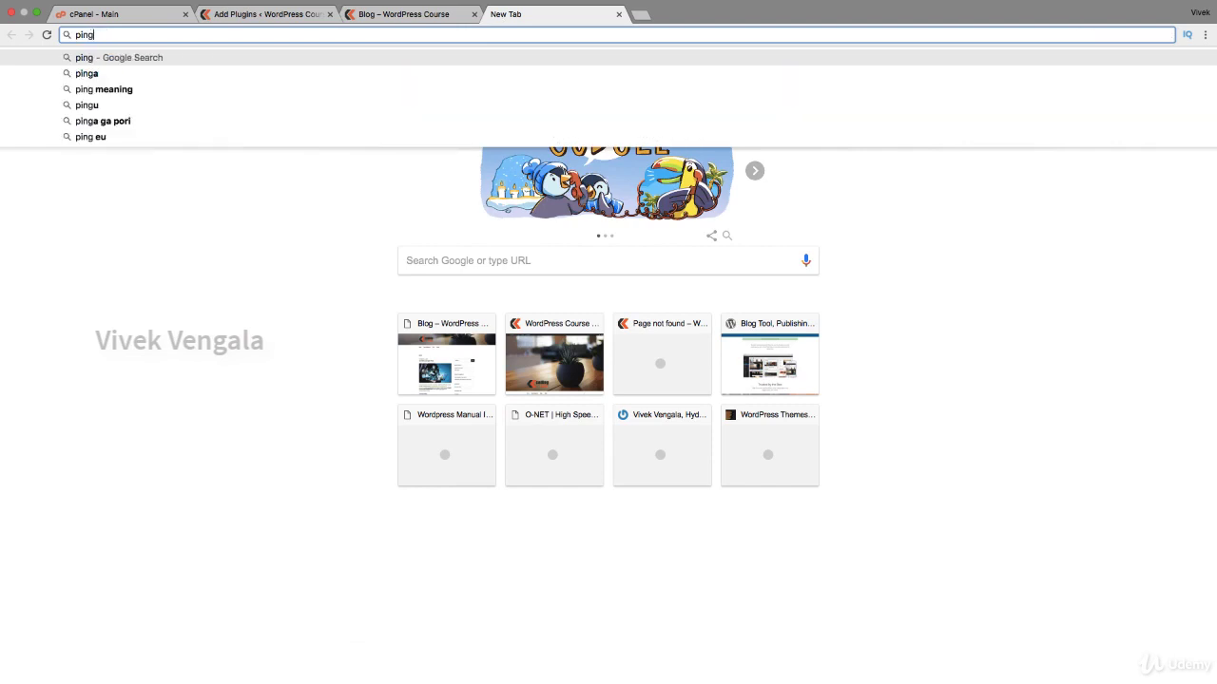
{"action": "type", "text": "dom"}
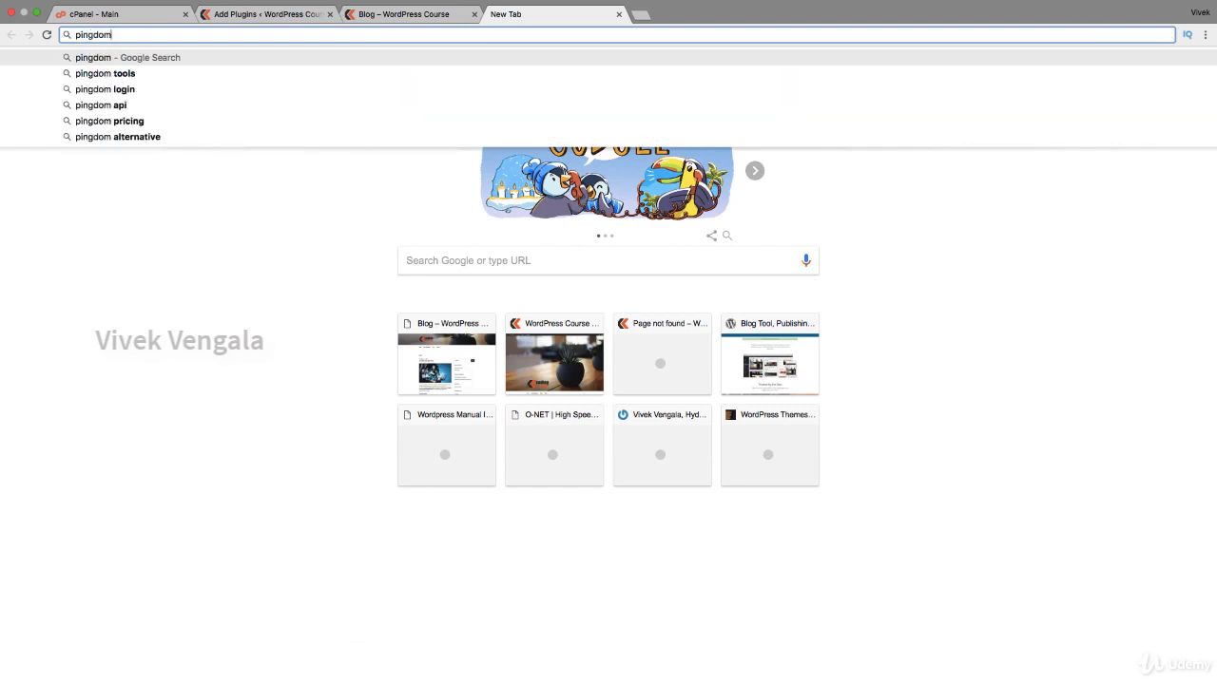
{"action": "key", "text": "Down"}
{"action": "key", "text": "Return"}
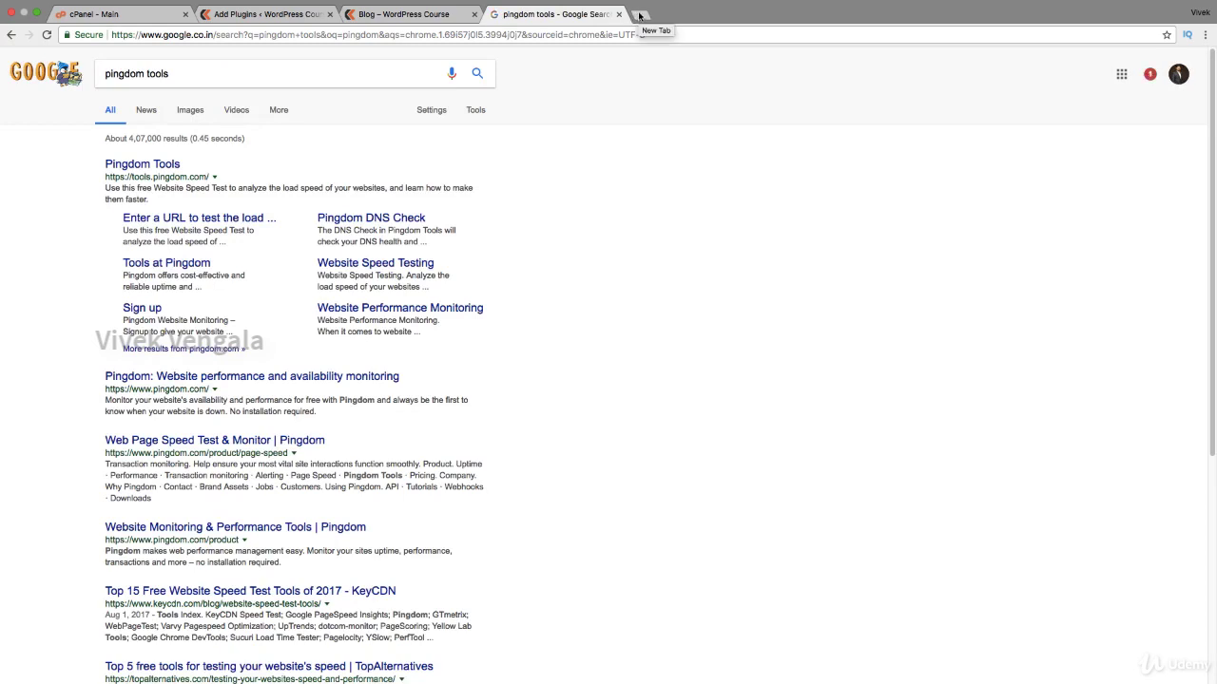
Search Google for "google page insights" in another new browser tab.
{"action": "left_click", "coordinate": [639, 15]}
{"action": "type", "text": "g"}
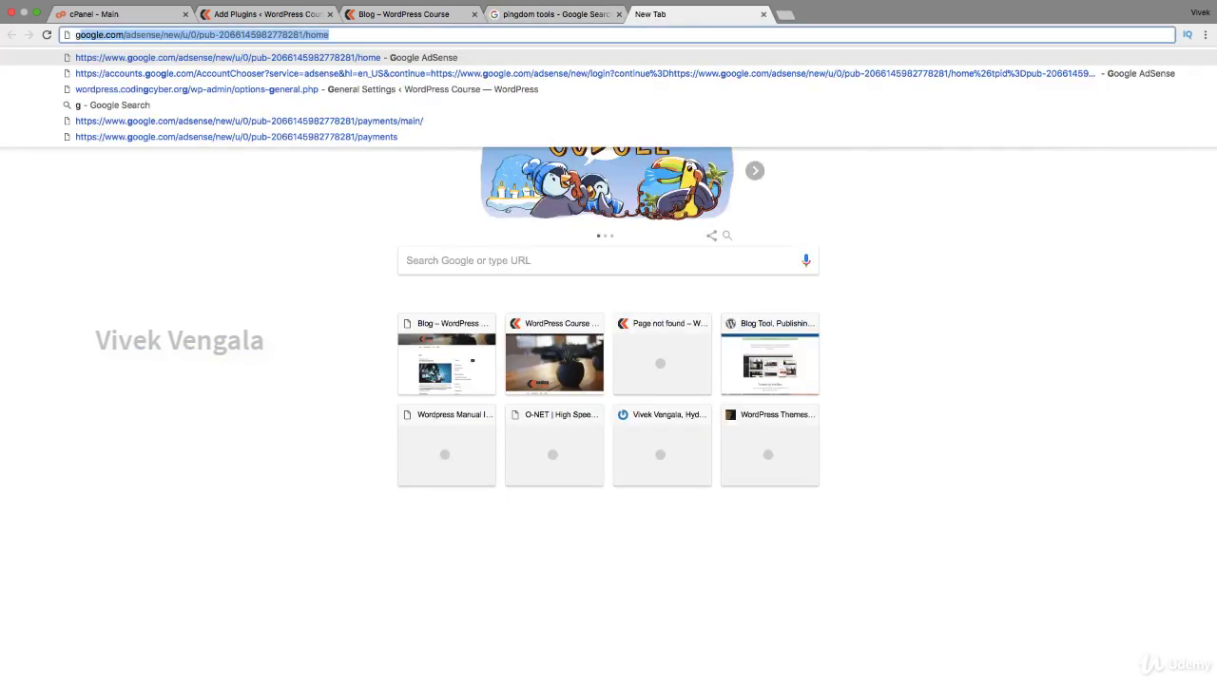
{"action": "type", "text": "oogle "}
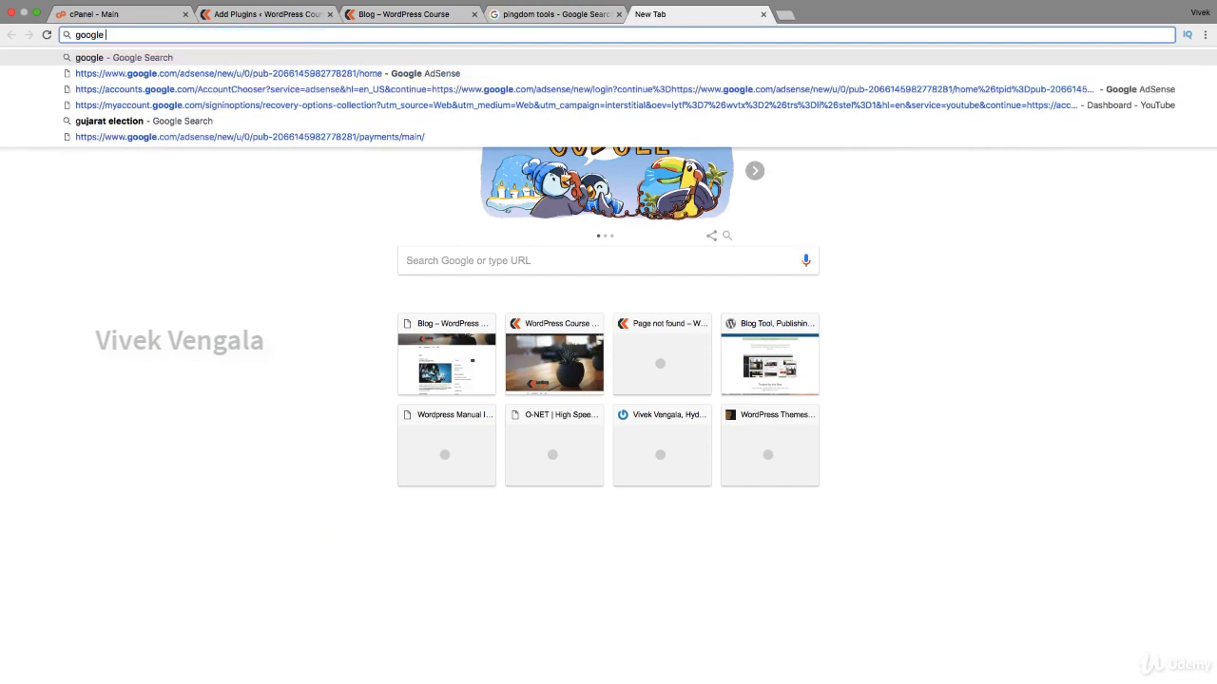
{"action": "type", "text": "page in"}
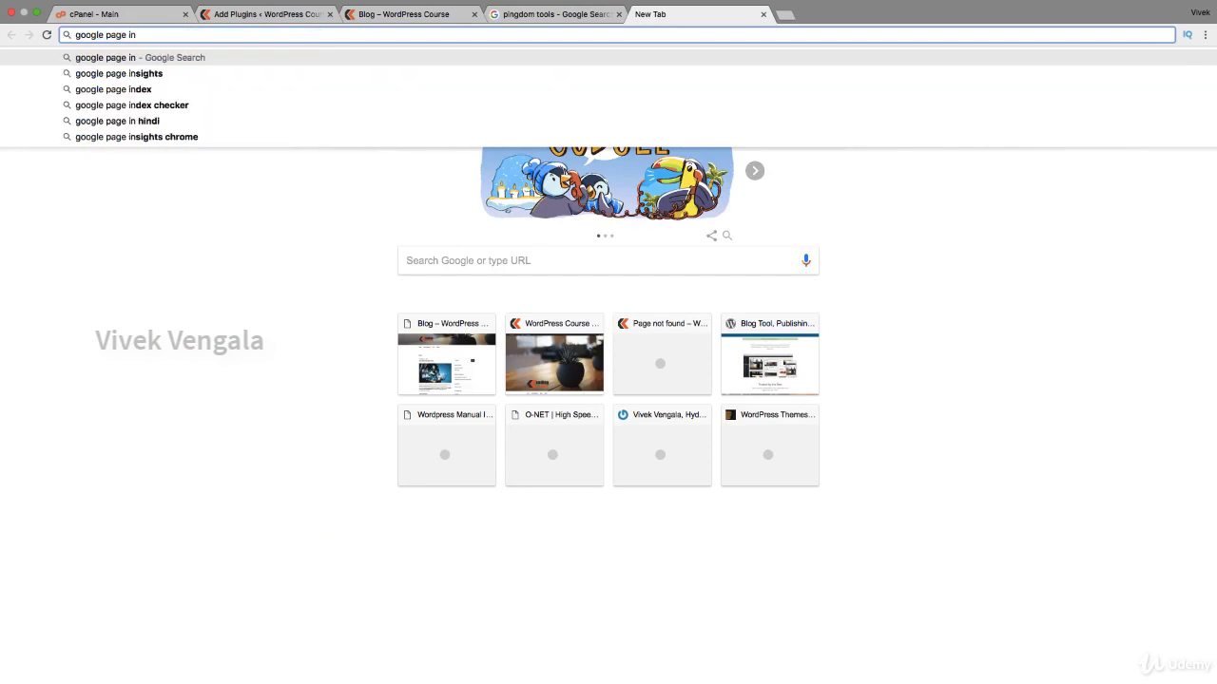
{"action": "key", "text": "Down"}
{"action": "key", "text": "Return"}
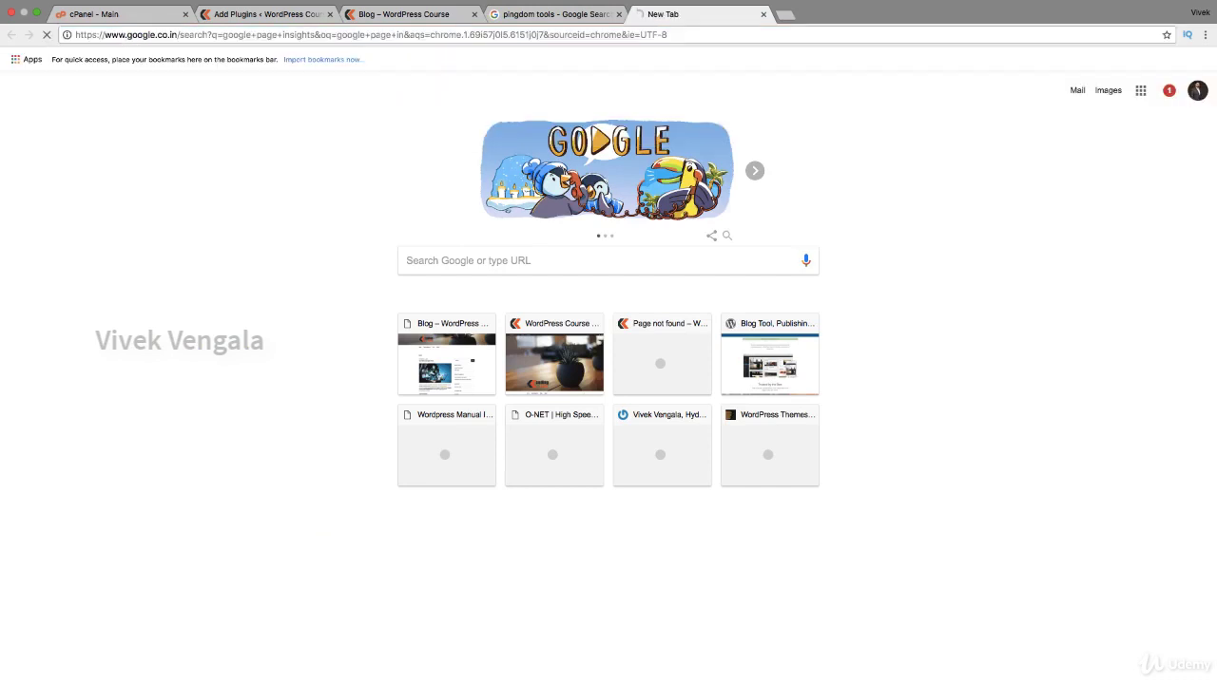
{"action": "left_click", "coordinate": [556, 15]}
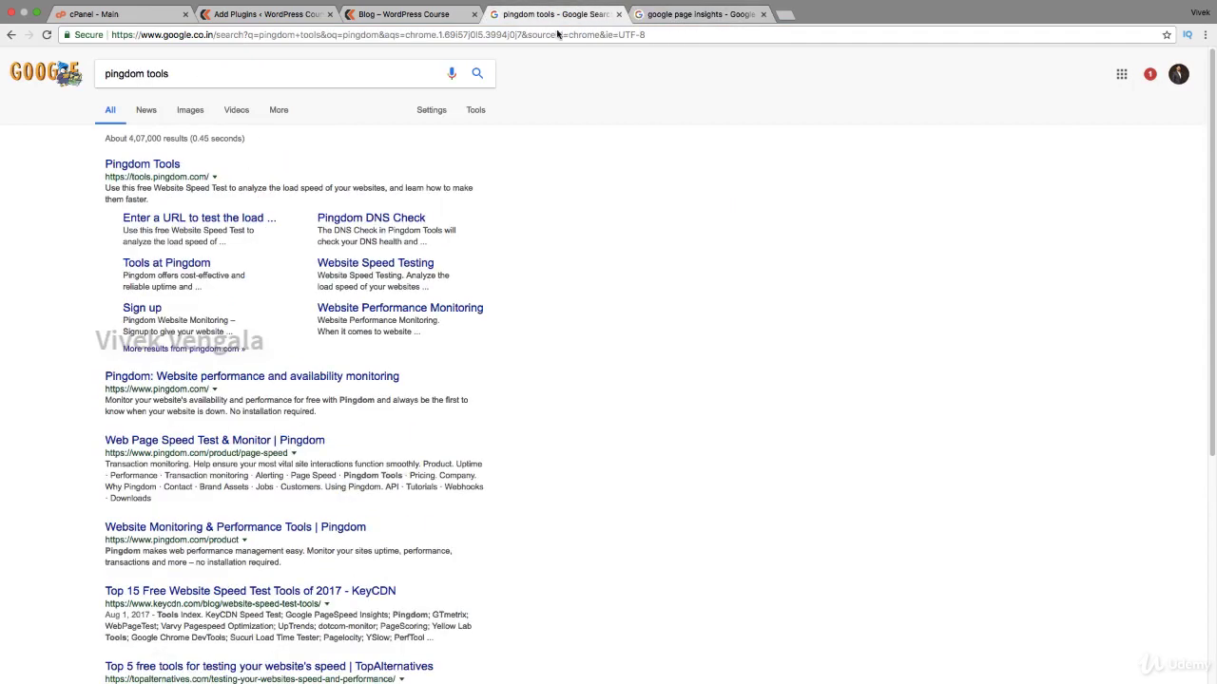
{"action": "left_click", "coordinate": [142, 164]}
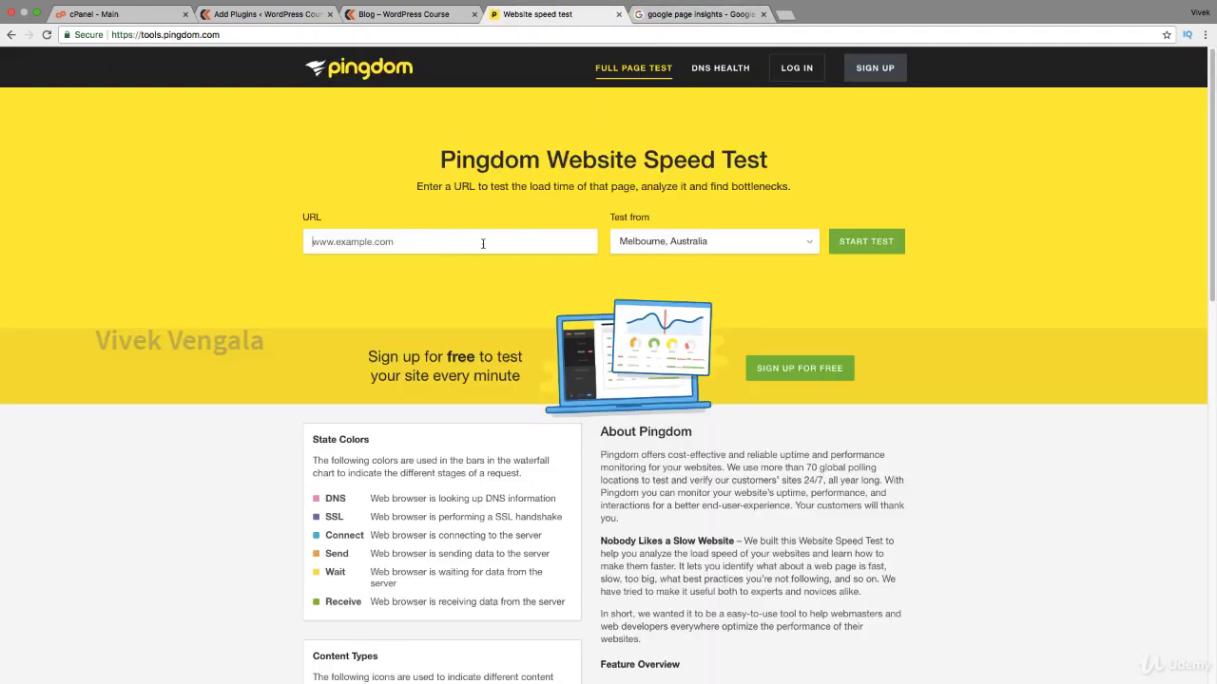
{"action": "key", "text": "ctrl+v"}
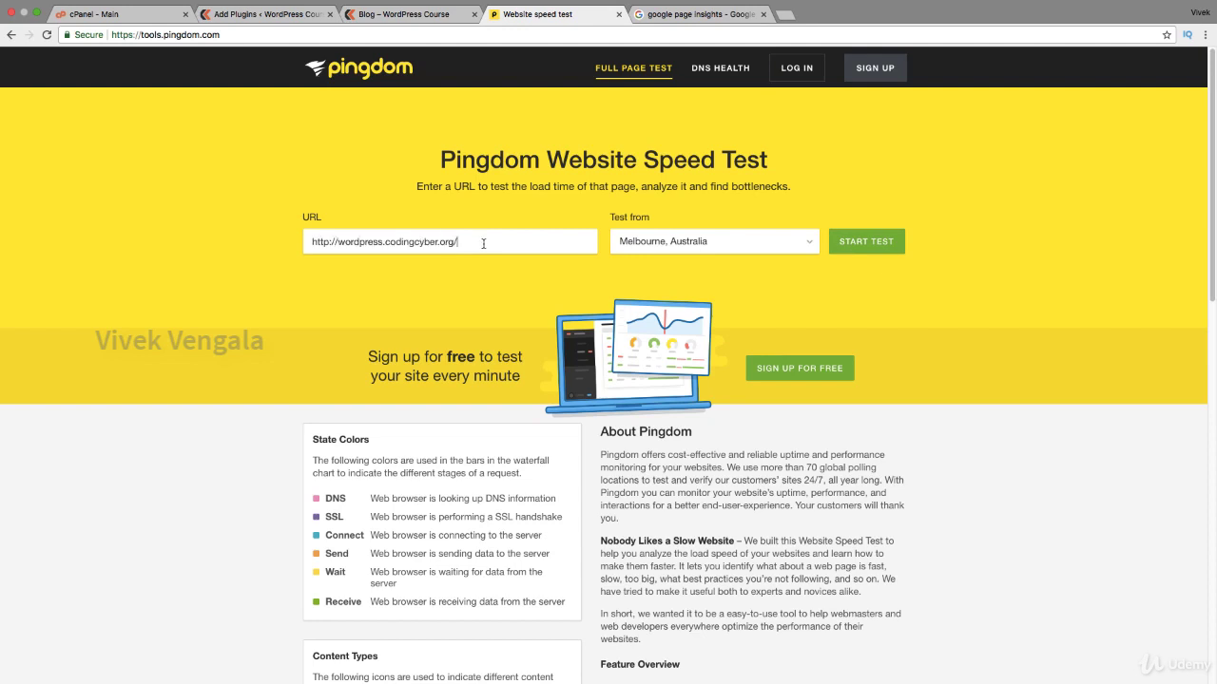
{"action": "left_click", "coordinate": [863, 242]}
{"action": "left_click", "coordinate": [726, 16]}
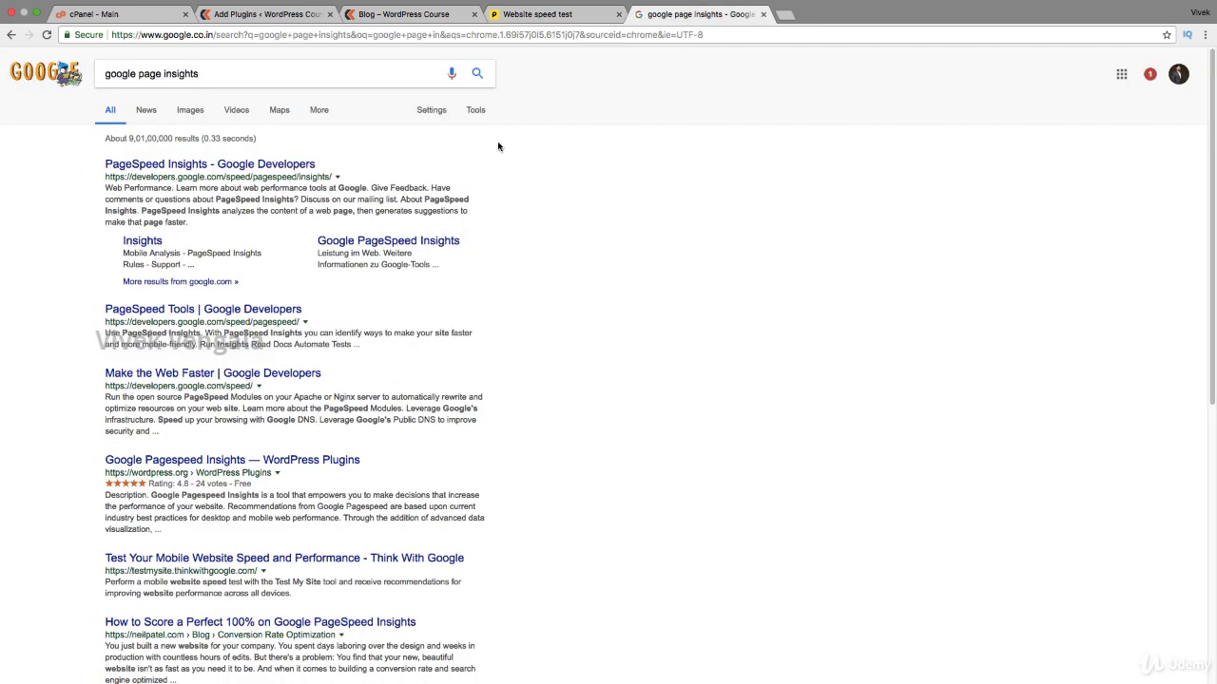
{"action": "left_click", "coordinate": [228, 165]}
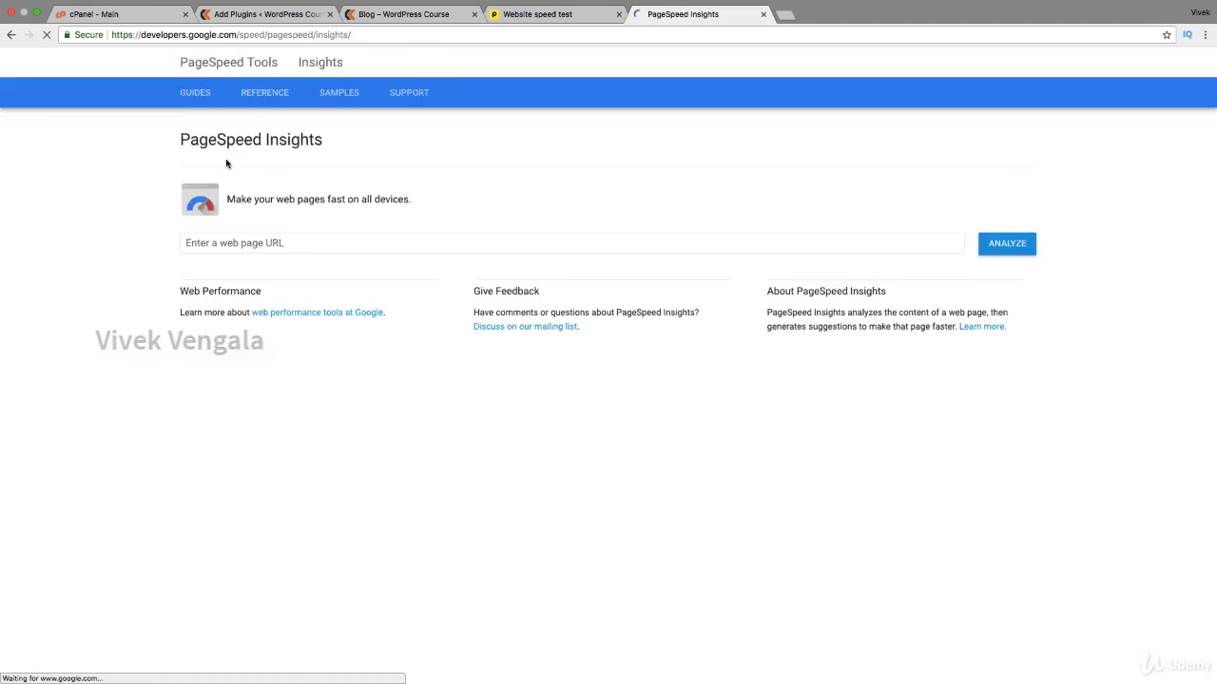
{"action": "left_click", "coordinate": [312, 245]}
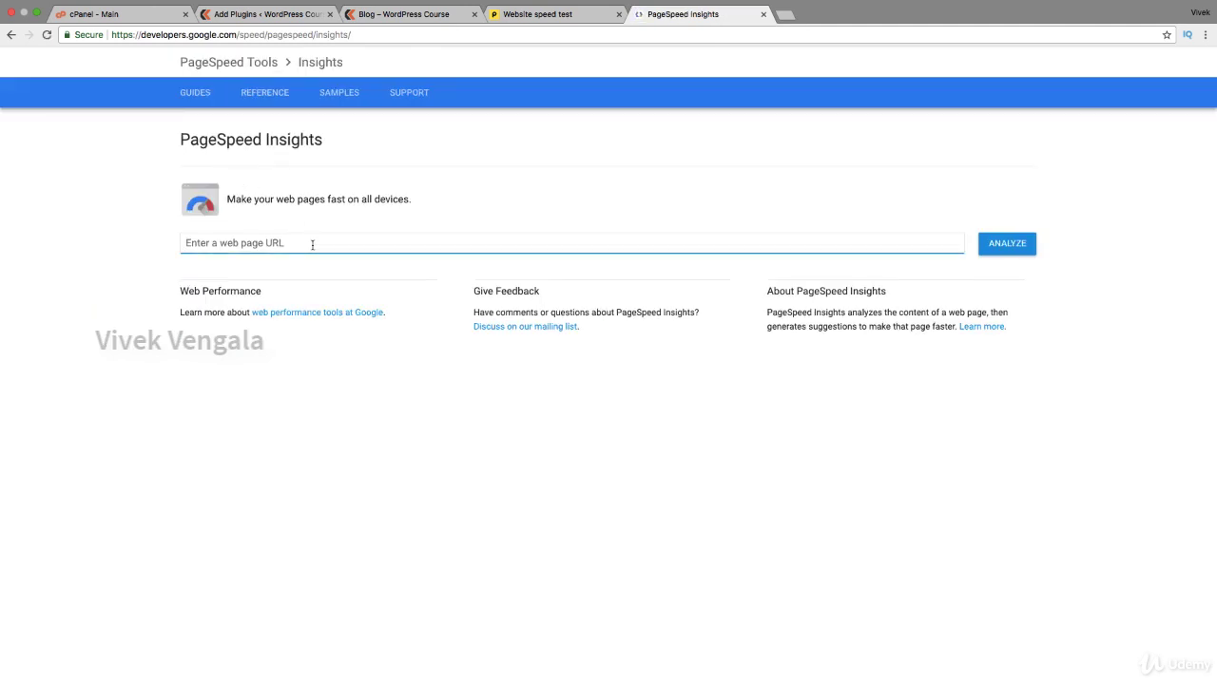
{"action": "key", "text": "super+v"}
{"action": "left_click", "coordinate": [1006, 243]}
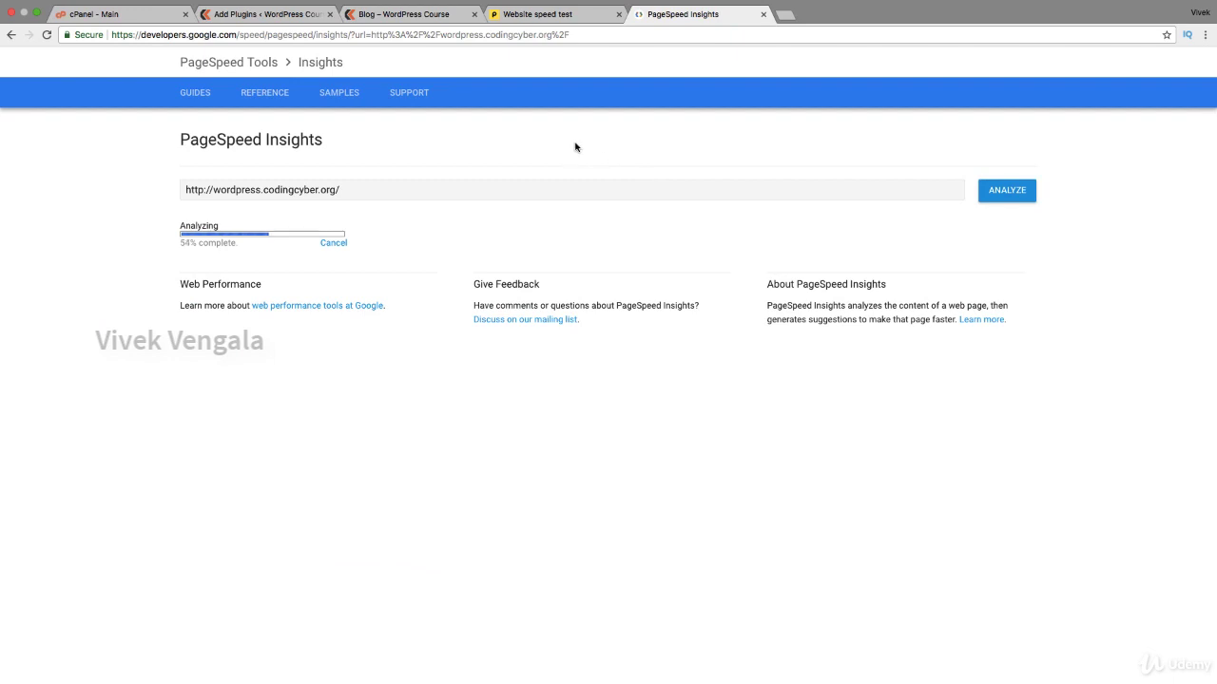
Check the progress of the Pingdom test, then compare the mobile and desktop scores in PageSpeed Insights.
{"action": "left_click", "coordinate": [551, 15]}
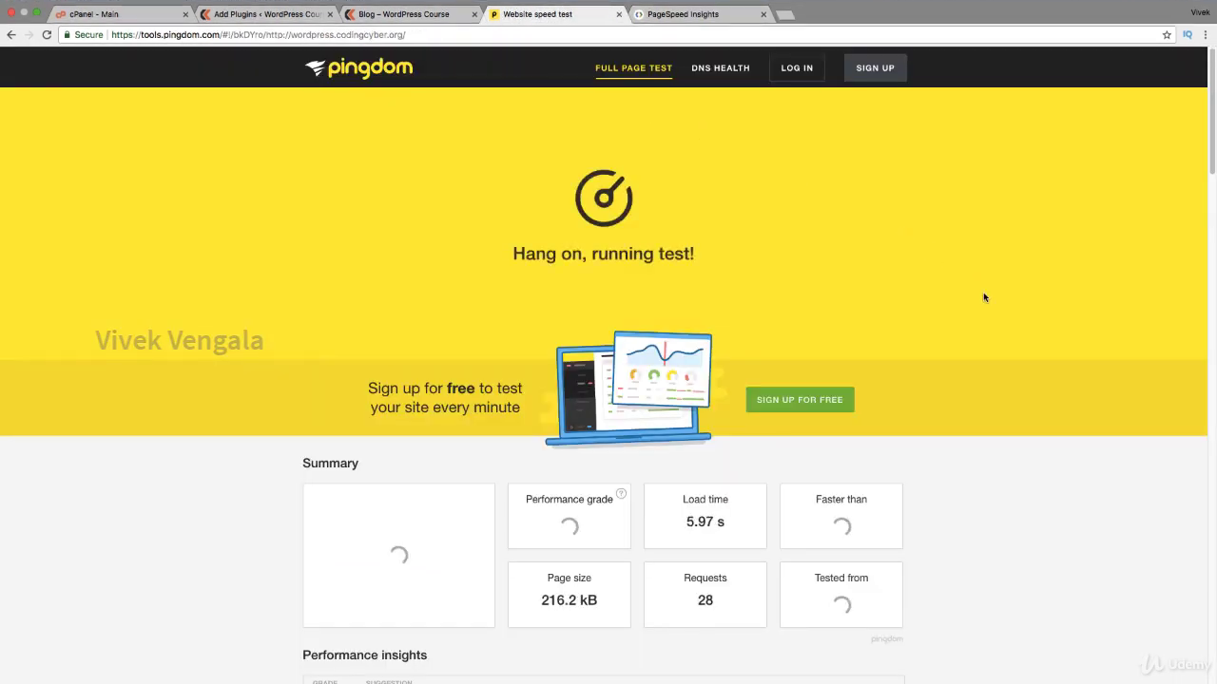
{"action": "left_click", "coordinate": [697, 15]}
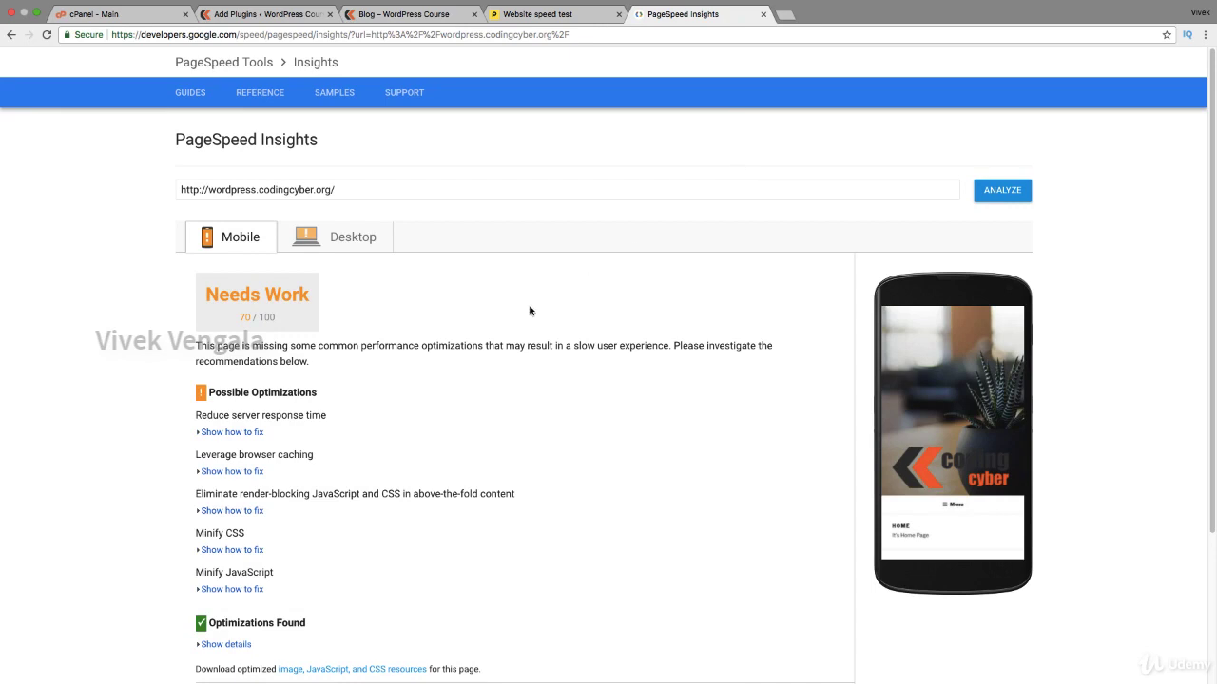
{"action": "scroll", "coordinate": [529, 311], "scroll_direction": "down", "scroll_amount": 3}
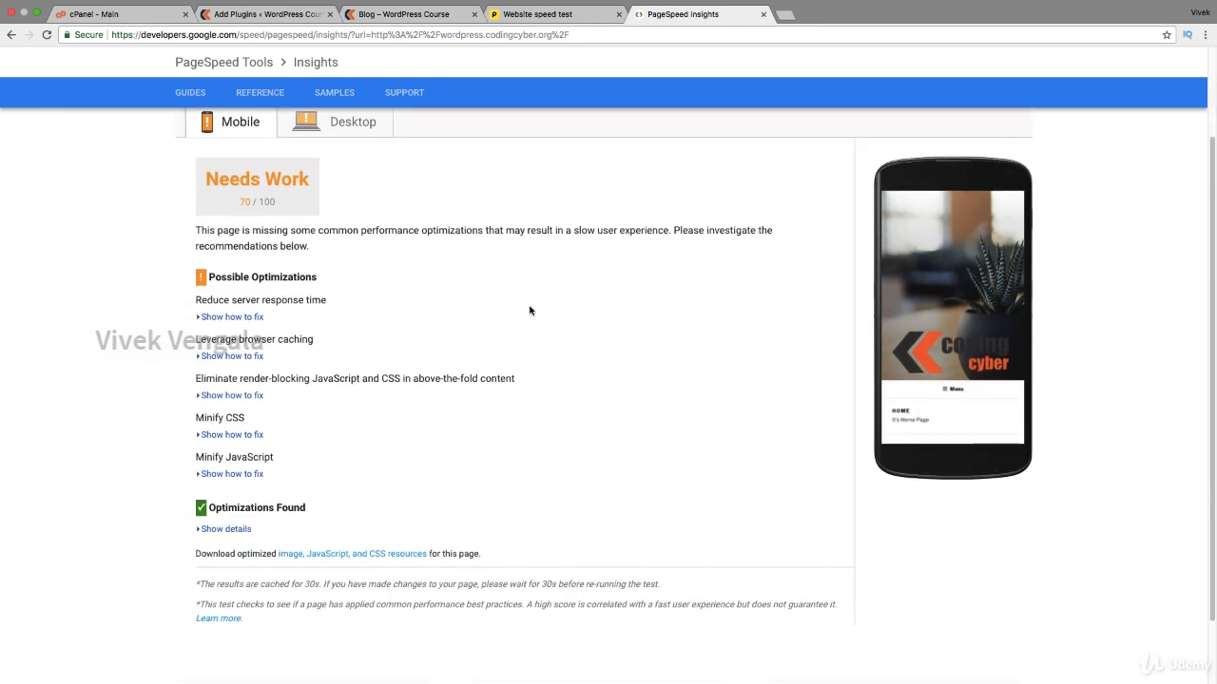
{"action": "scroll", "coordinate": [431, 290], "scroll_direction": "up", "scroll_amount": 1}
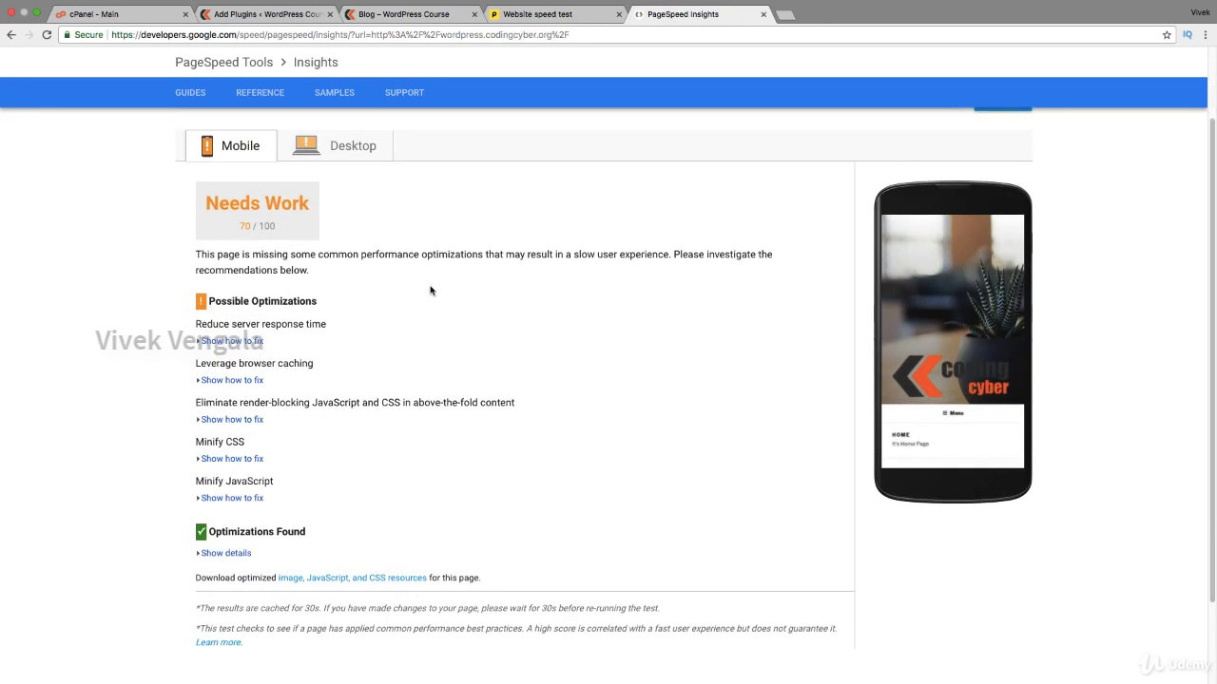
{"action": "left_click", "coordinate": [331, 154]}
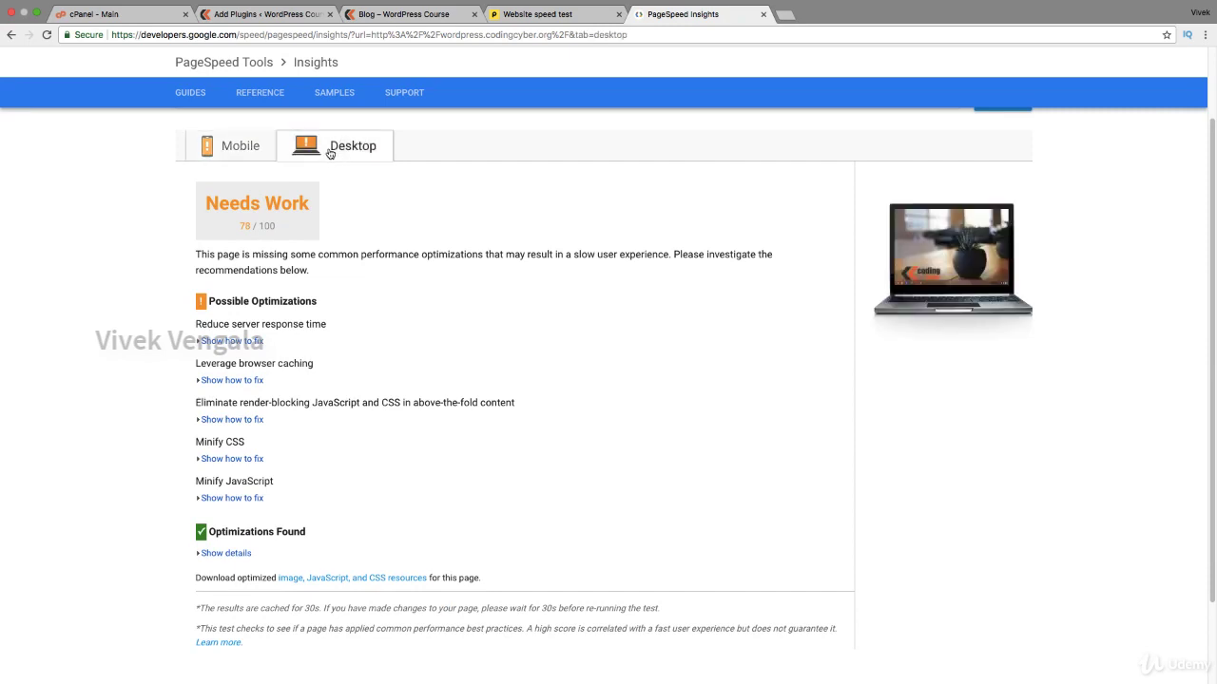
{"action": "left_click", "coordinate": [257, 150]}
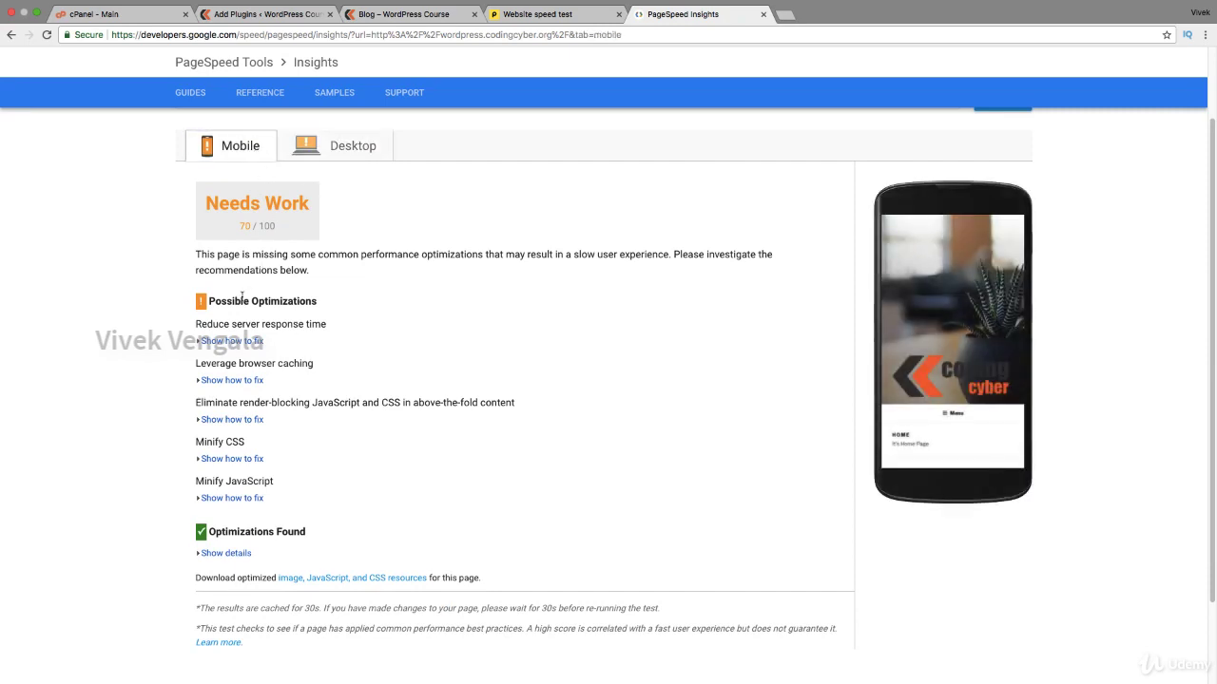
Read the mobile report's fix details for reducing server response time and leveraging browser caching, and collapse the caching details.
{"action": "left_click", "coordinate": [233, 340]}
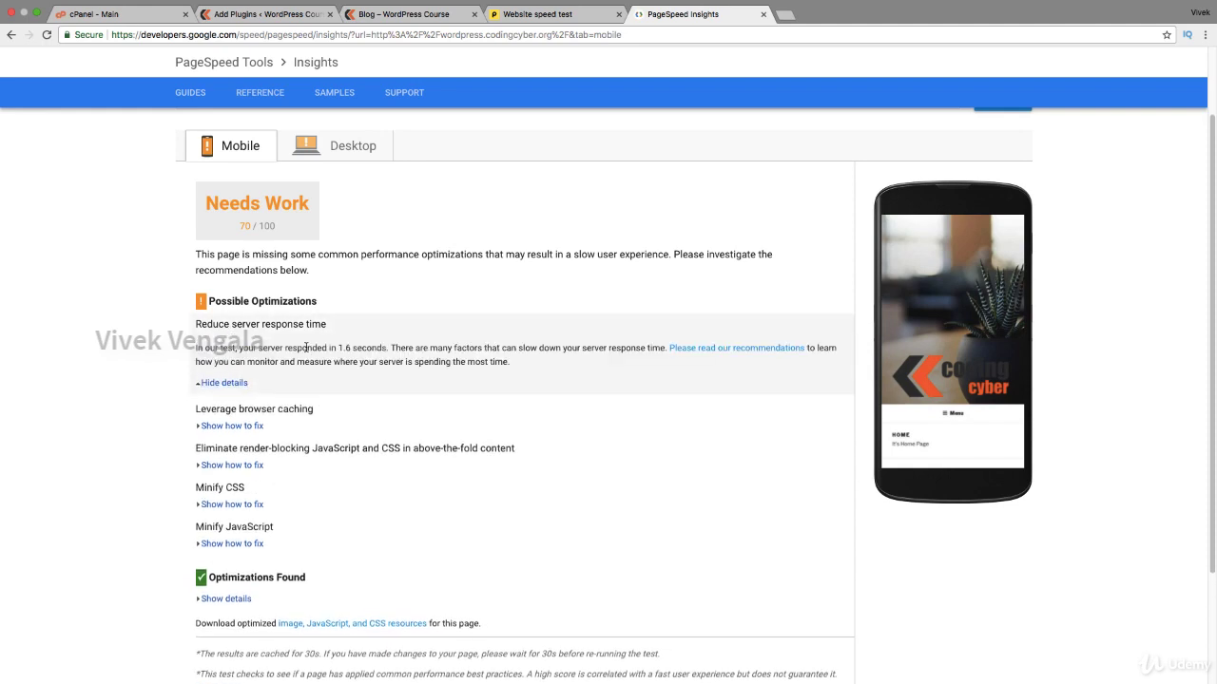
{"action": "left_click_drag", "start_coordinate": [306, 348], "coordinate": [447, 362]}
{"action": "left_click", "coordinate": [447, 361]}
{"action": "left_click", "coordinate": [245, 427]}
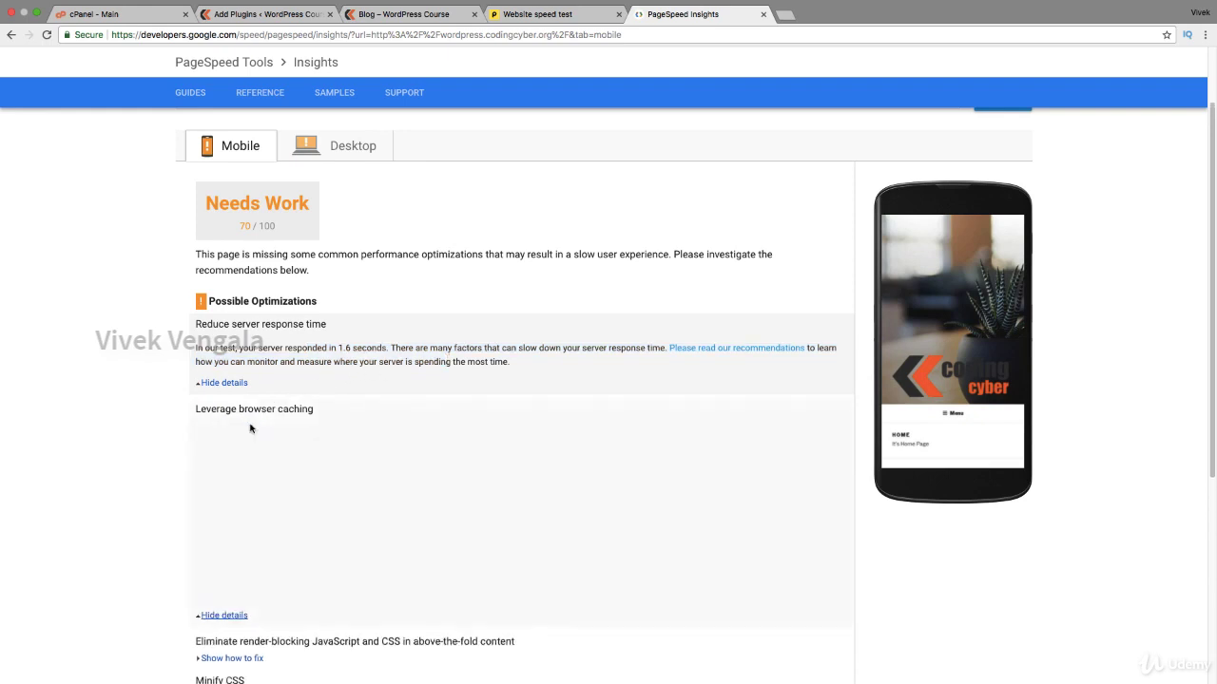
{"action": "scroll", "coordinate": [277, 434], "scroll_direction": "down", "scroll_amount": 10}
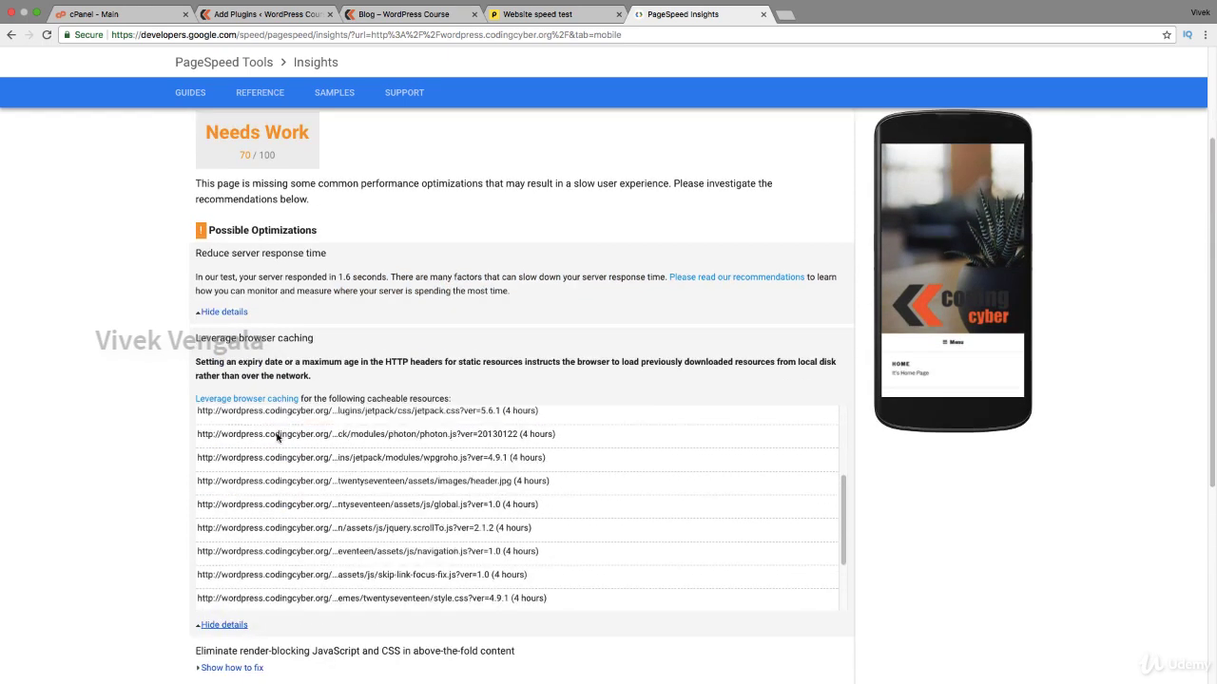
{"action": "scroll", "coordinate": [277, 433], "scroll_direction": "down", "scroll_amount": 5}
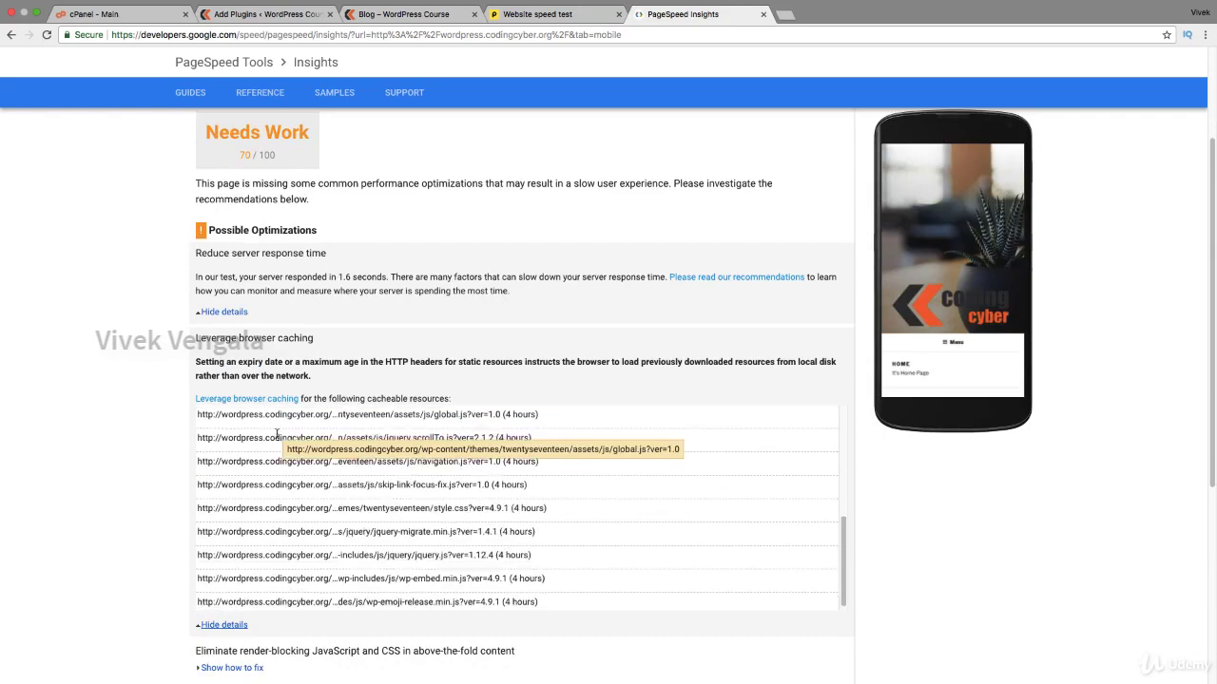
{"action": "left_click", "coordinate": [224, 565]}
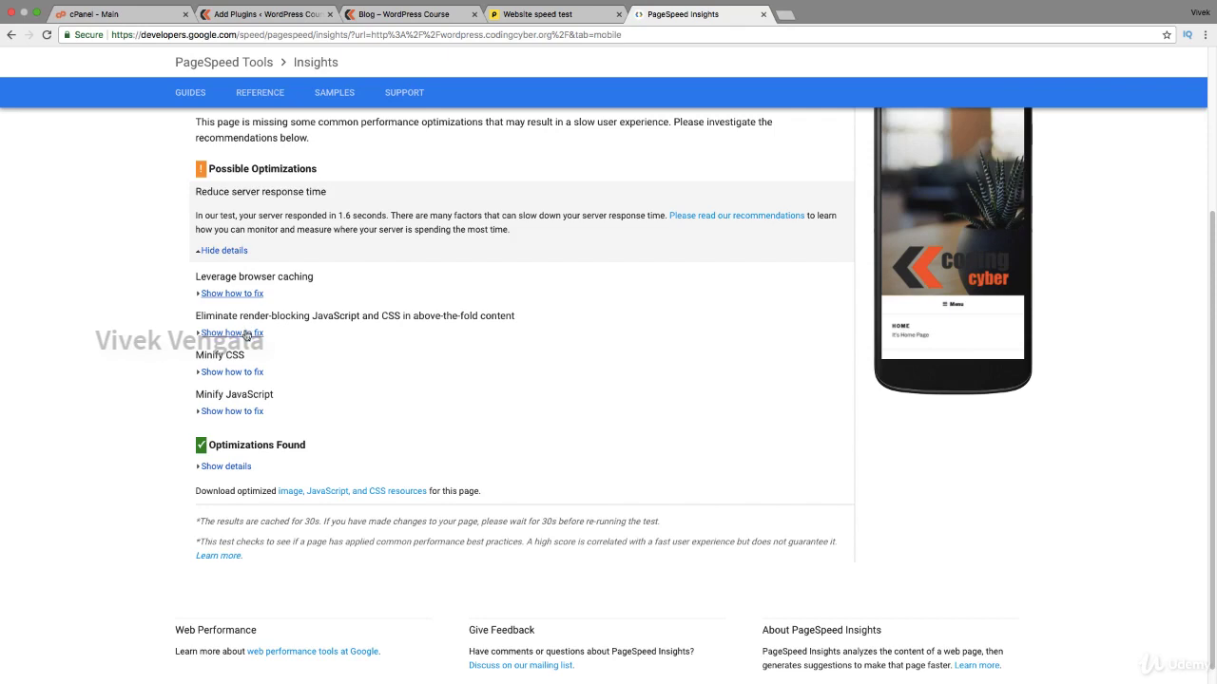
Review the fix details for render-blocking JavaScript and CSS, Minify CSS and Minify JavaScript.
{"action": "left_click", "coordinate": [245, 334]}
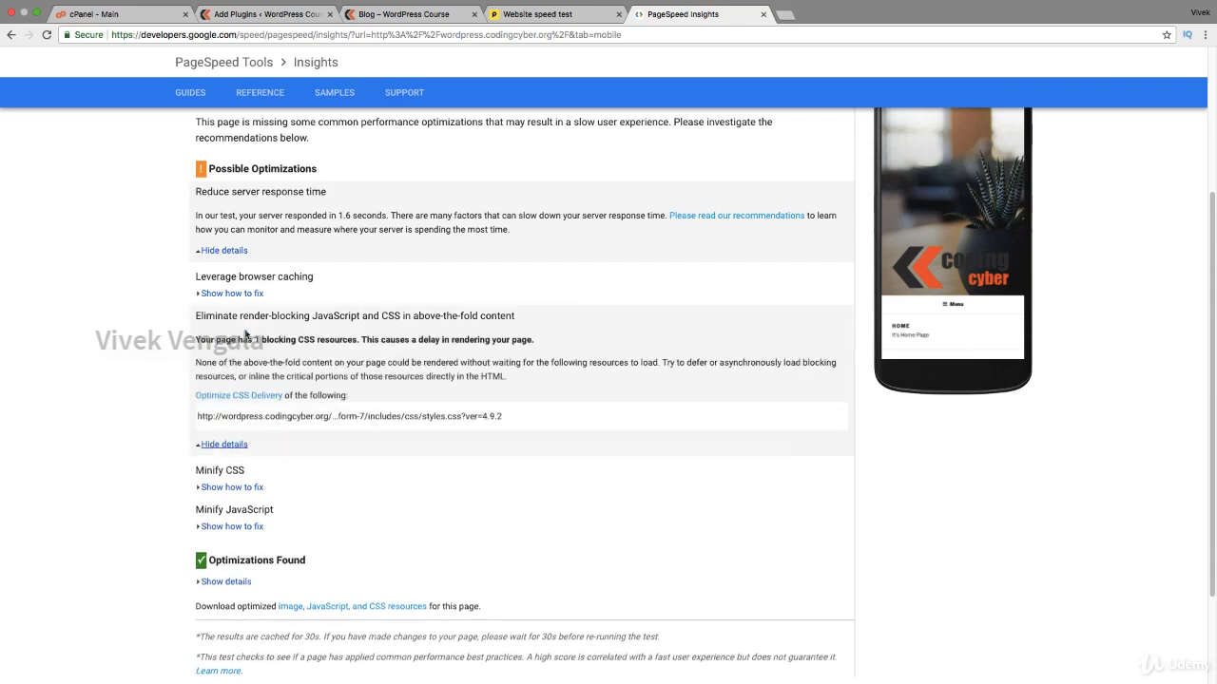
{"action": "left_click", "coordinate": [234, 447]}
{"action": "left_click", "coordinate": [233, 377]}
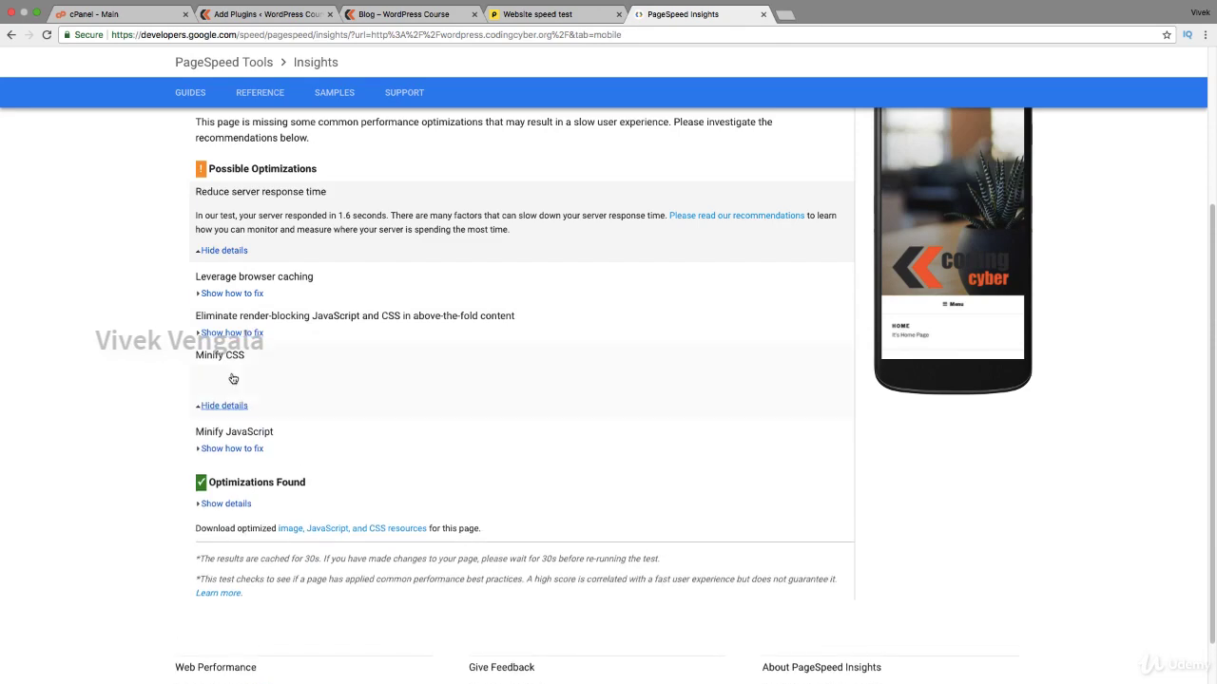
{"action": "left_click", "coordinate": [228, 494]}
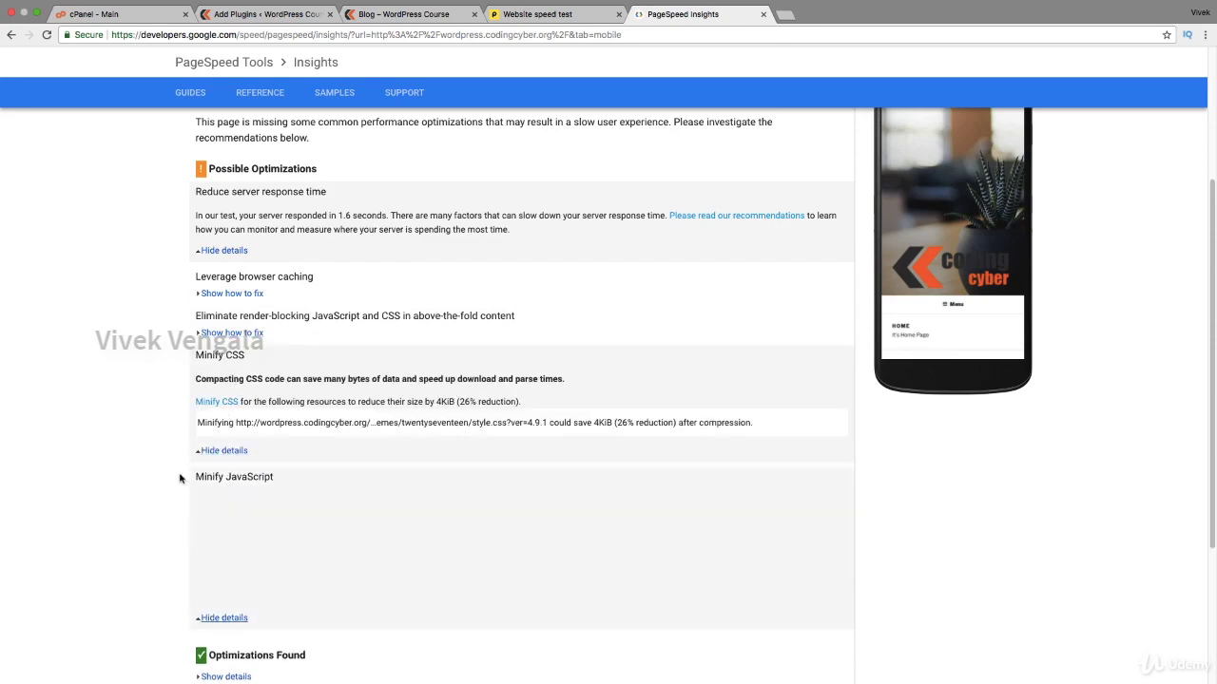
{"action": "scroll", "coordinate": [191, 484], "scroll_direction": "down", "scroll_amount": 1}
{"action": "scroll", "coordinate": [255, 427], "scroll_direction": "up", "scroll_amount": 5}
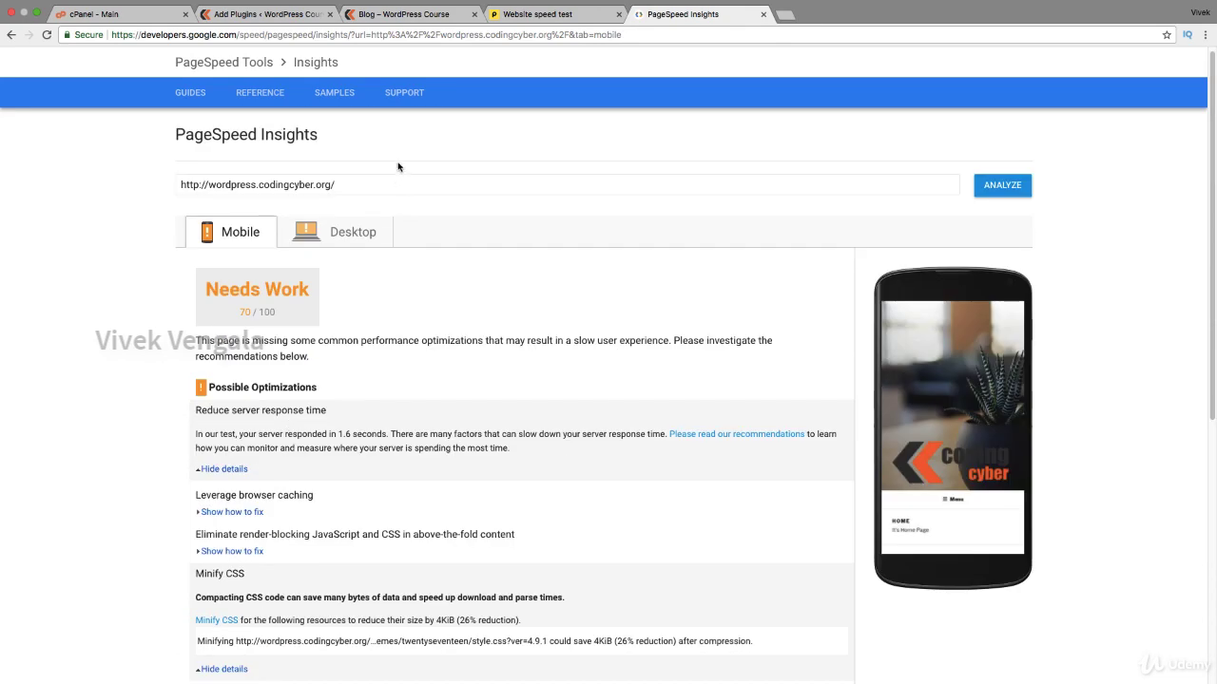
Review the Pingdom summary and performance insights, reading the details on removing query strings from static resources.
{"action": "left_click", "coordinate": [517, 15]}
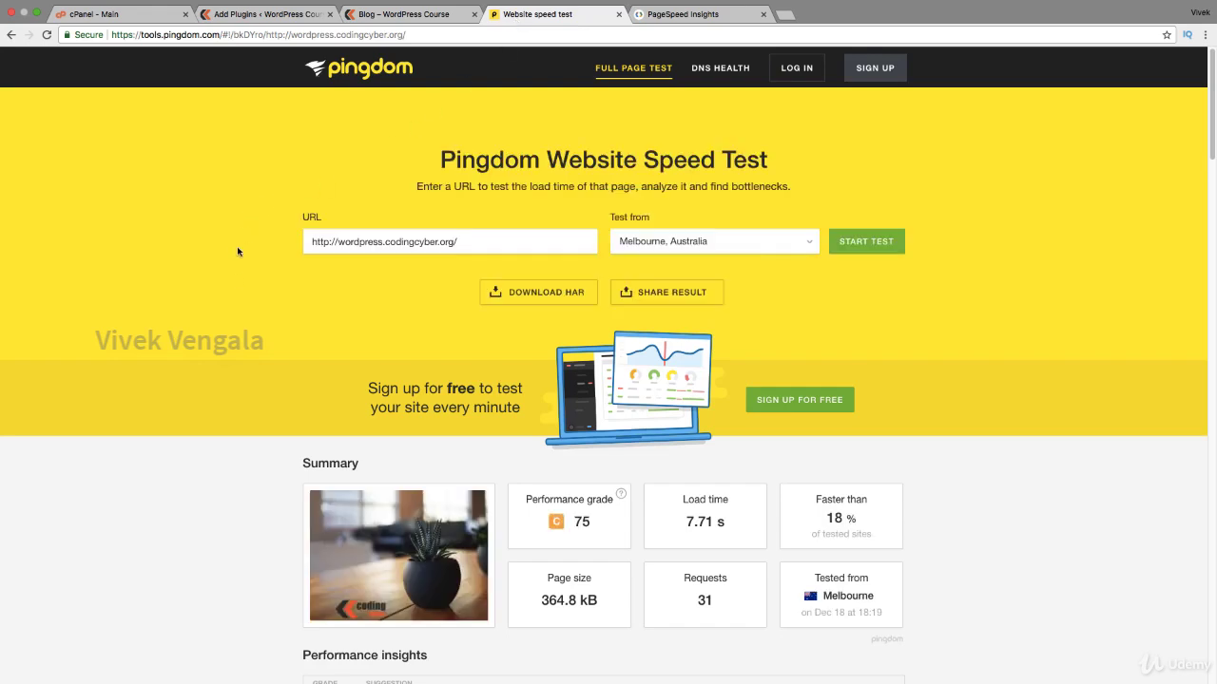
{"action": "scroll", "coordinate": [236, 287], "scroll_direction": "down", "scroll_amount": 3}
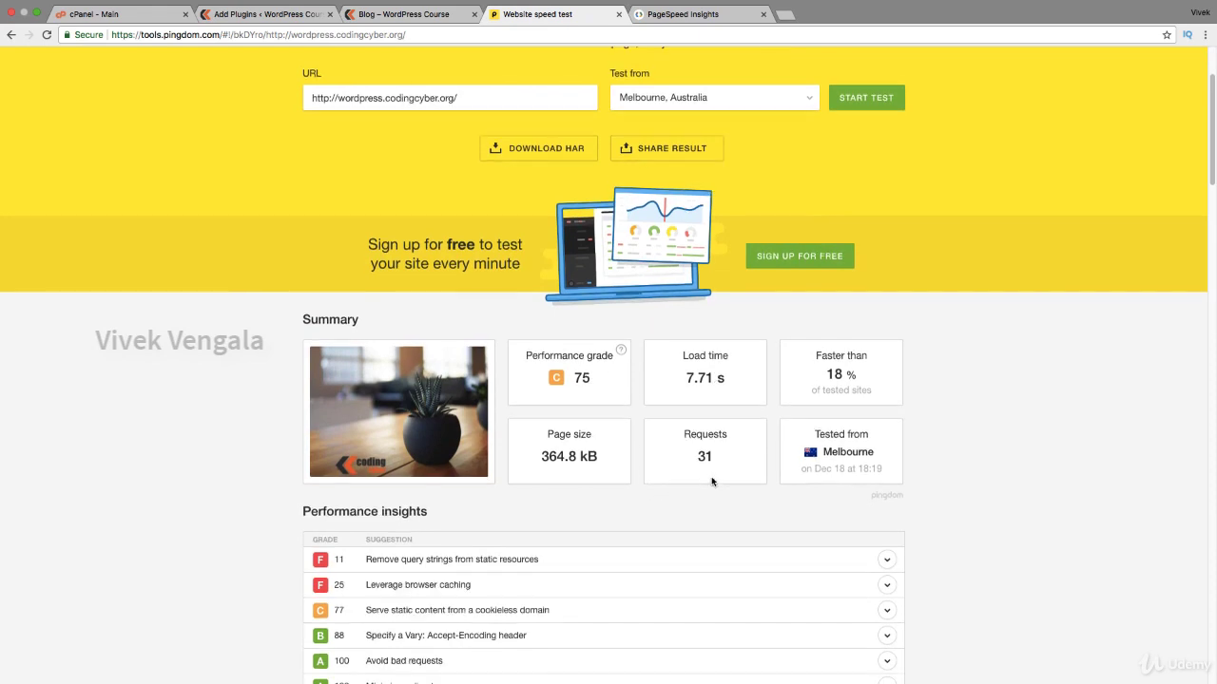
{"action": "scroll", "coordinate": [708, 466], "scroll_direction": "down", "scroll_amount": 3}
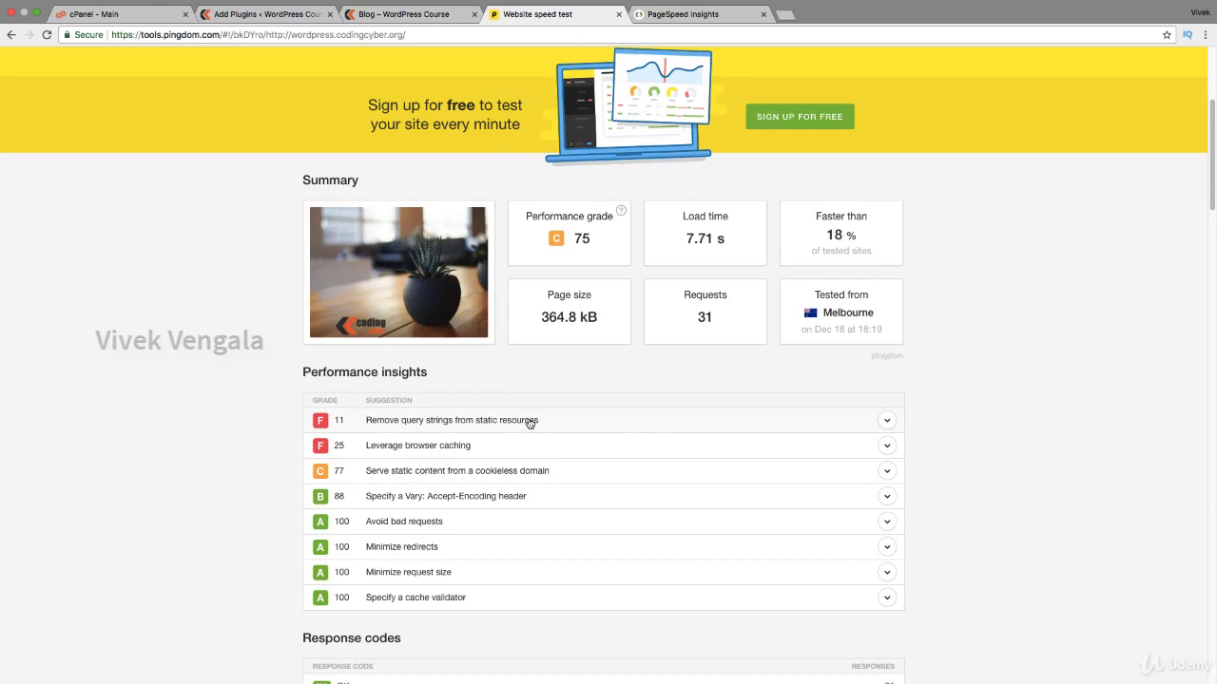
{"action": "left_click", "coordinate": [552, 419]}
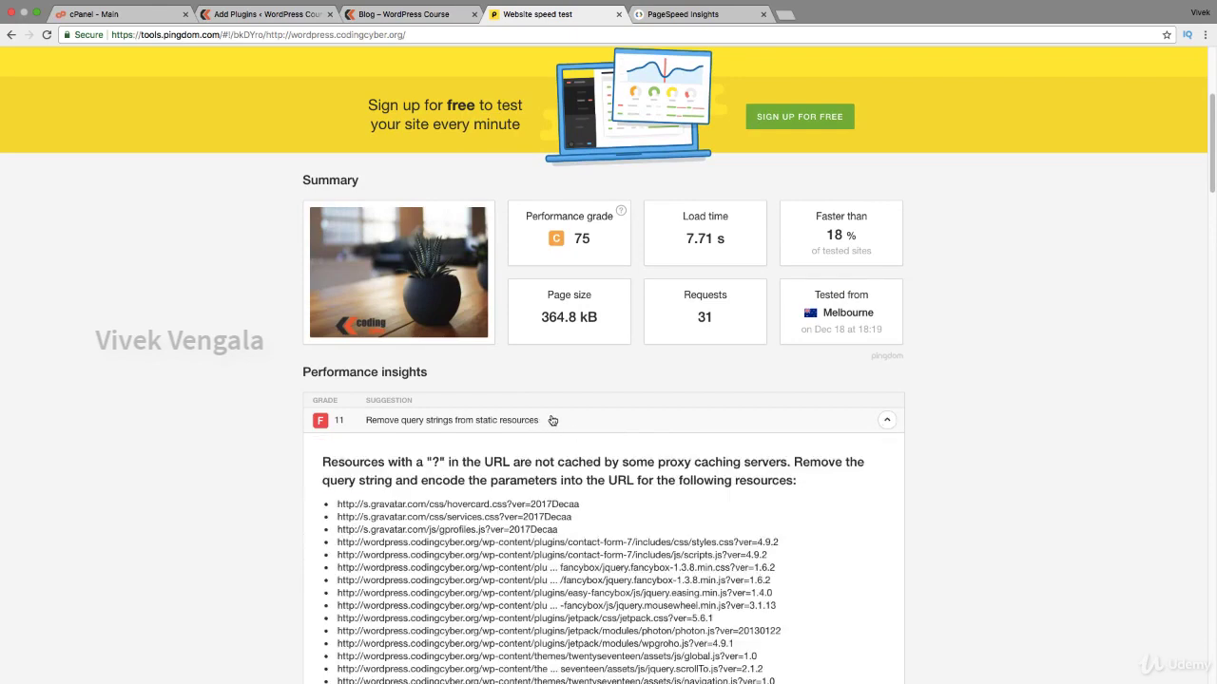
{"action": "scroll", "coordinate": [553, 419], "scroll_direction": "down", "scroll_amount": 1}
{"action": "scroll", "coordinate": [553, 419], "scroll_direction": "down", "scroll_amount": 1}
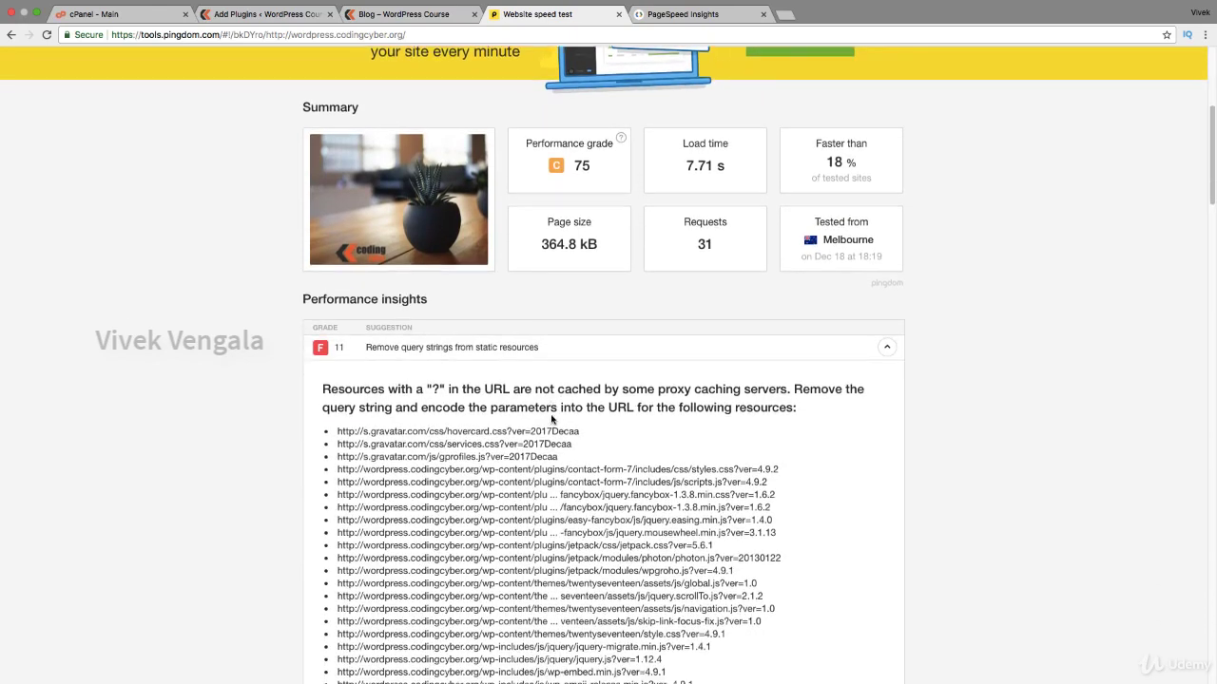
{"action": "left_click", "coordinate": [629, 309]}
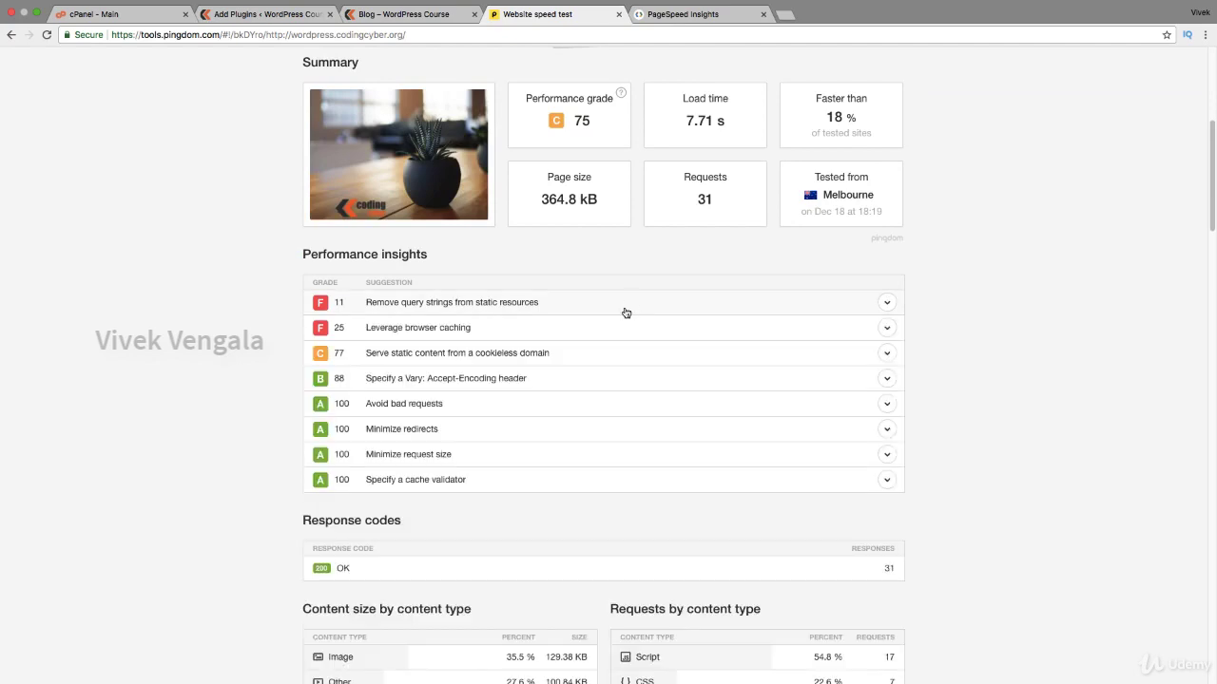
Read the Pingdom details for leveraging browser caching and serving static content from a cookieless domain, collapsing each one.
{"action": "left_click", "coordinate": [574, 331]}
{"action": "left_click", "coordinate": [573, 331]}
{"action": "left_click", "coordinate": [541, 355]}
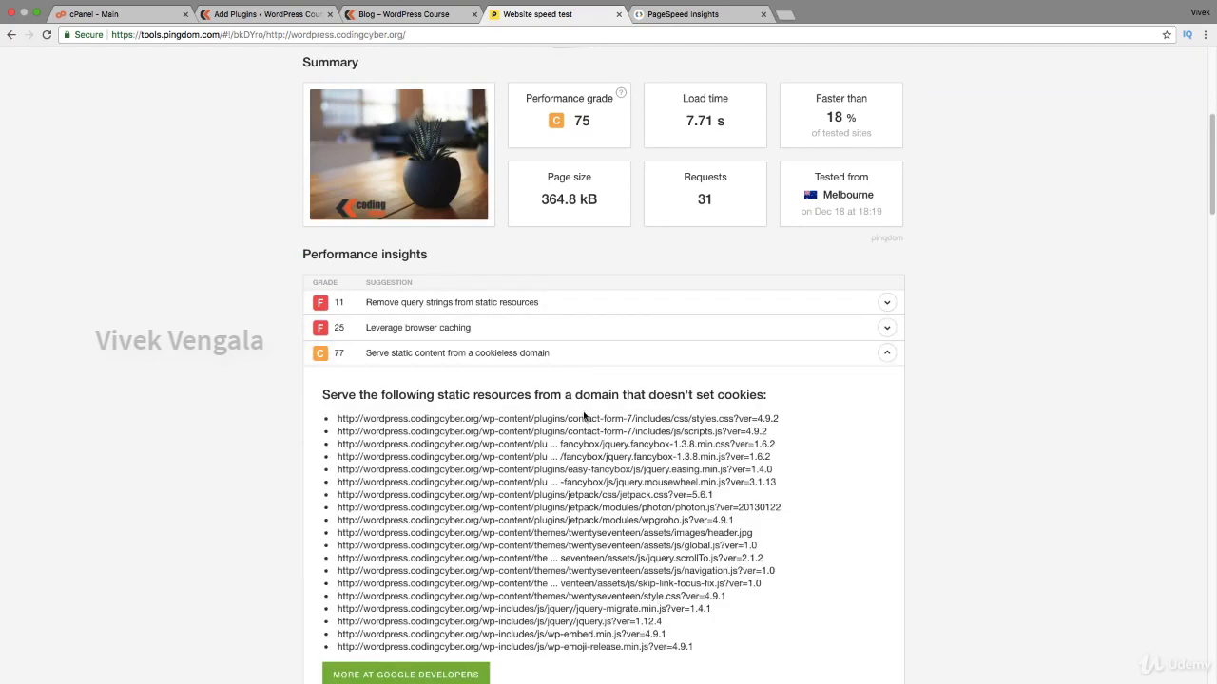
{"action": "scroll", "coordinate": [582, 414], "scroll_direction": "down", "scroll_amount": 4}
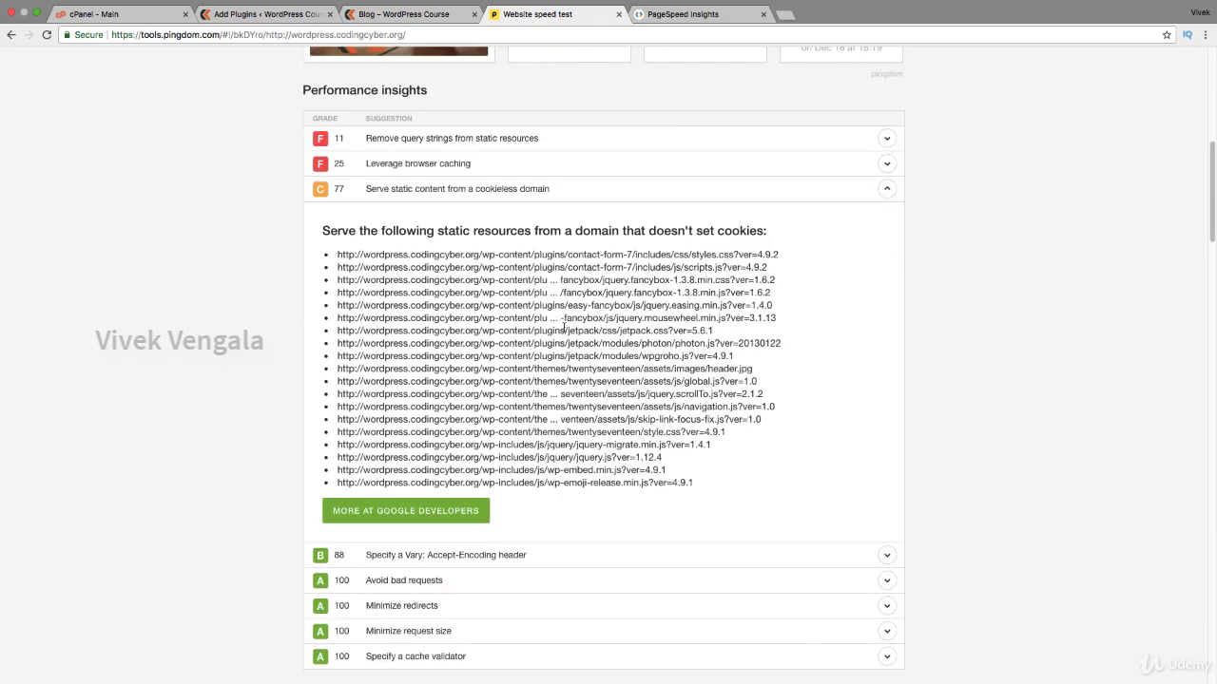
{"action": "left_click", "coordinate": [544, 199]}
Activate the W3 Total Cache plugin in WordPress and open its General Settings page.
{"action": "left_click", "coordinate": [208, 18]}
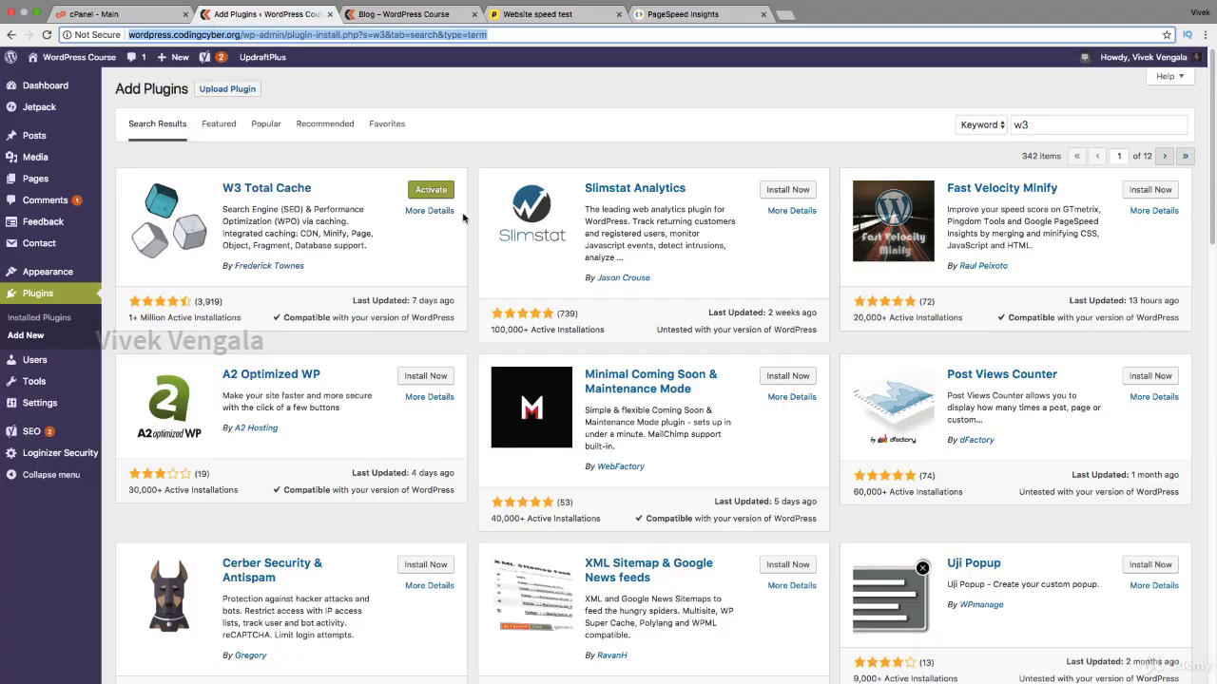
{"action": "left_click", "coordinate": [439, 197]}
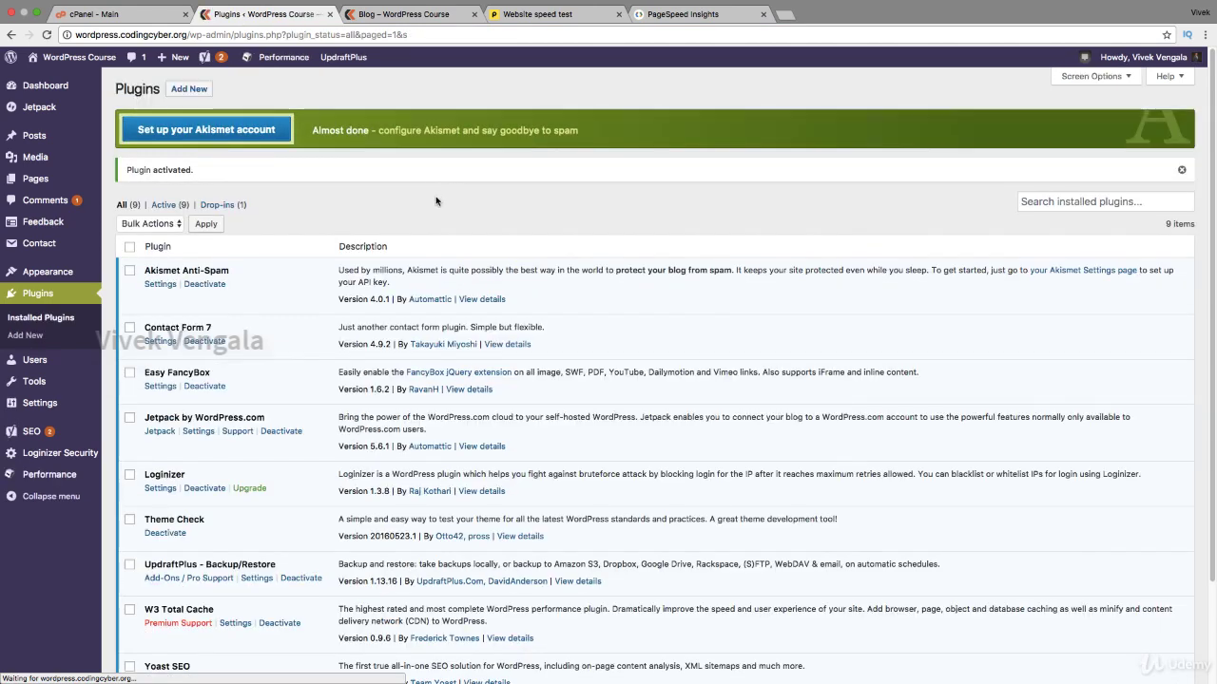
{"action": "left_click", "coordinate": [72, 471]}
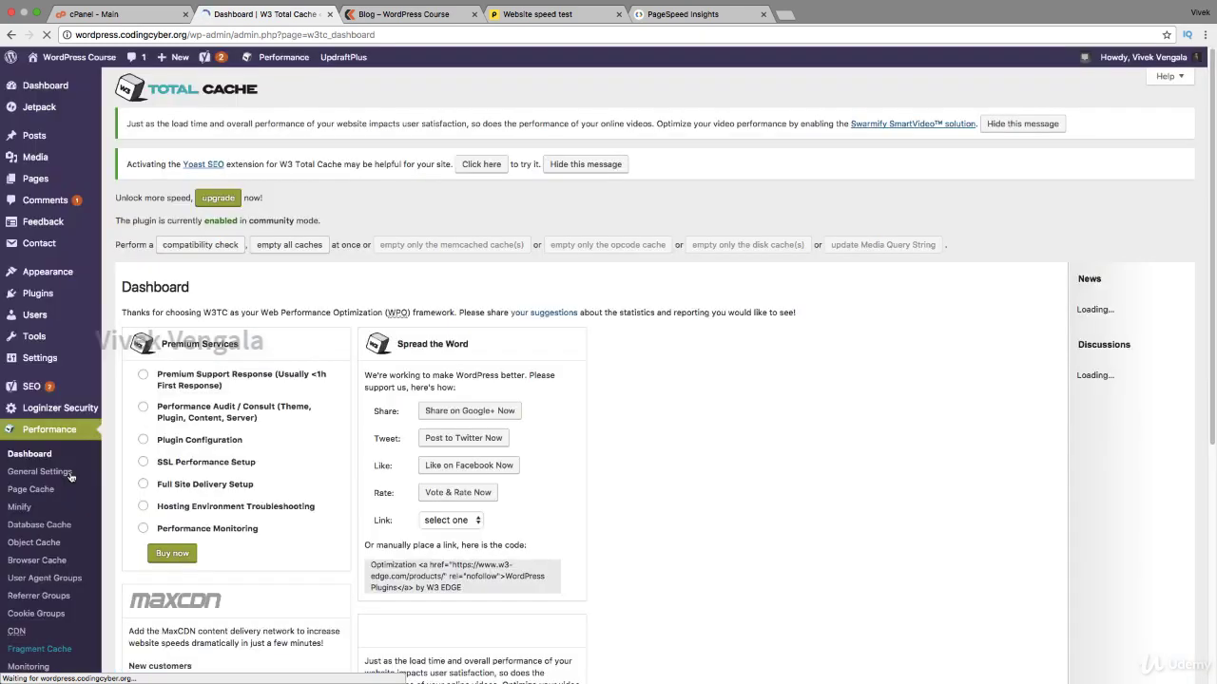
{"action": "scroll", "coordinate": [303, 282], "scroll_direction": "down", "scroll_amount": 5}
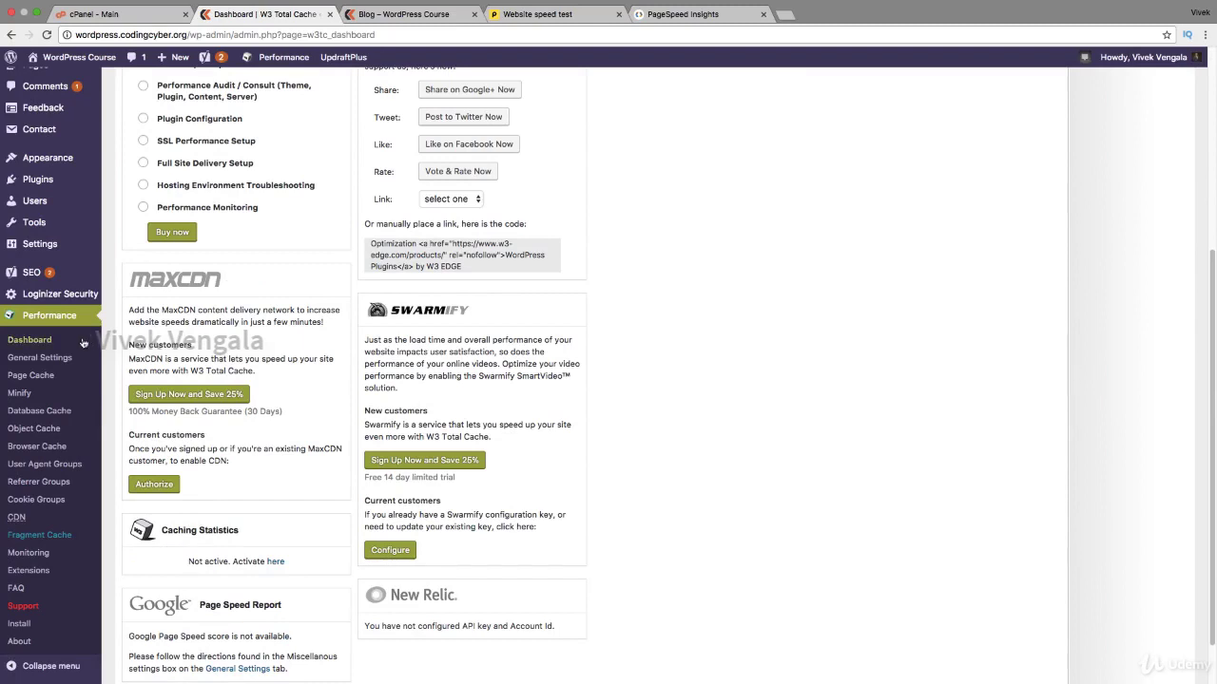
{"action": "left_click", "coordinate": [54, 358]}
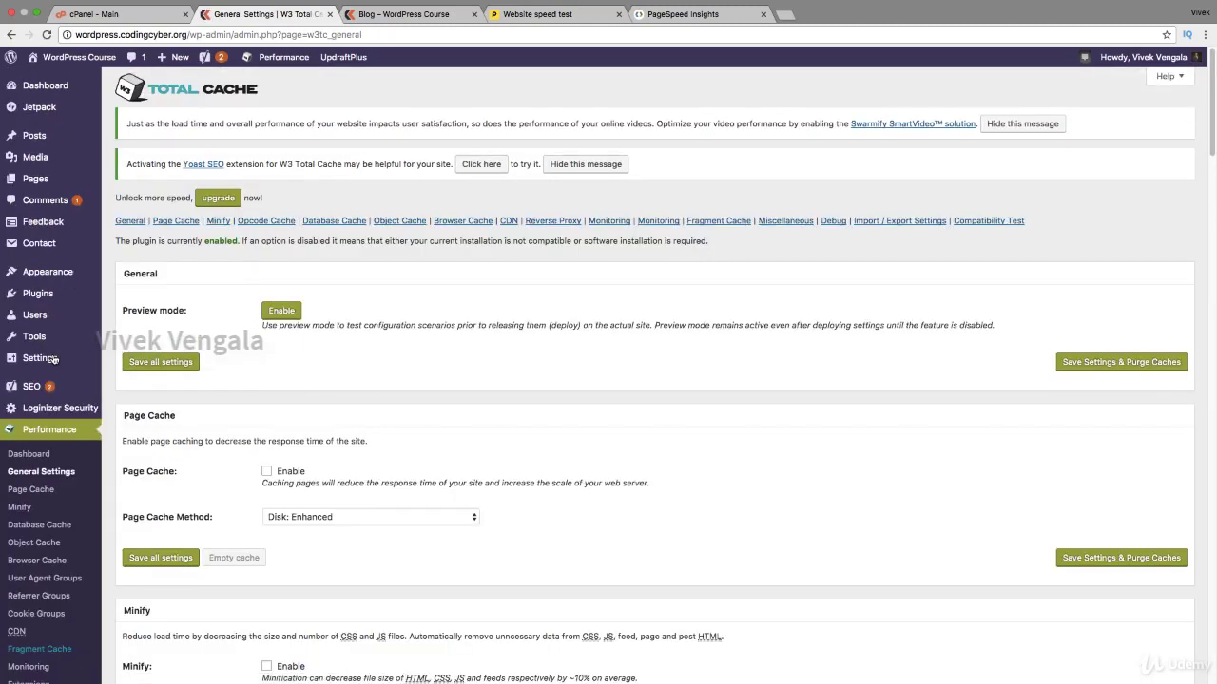
Enable Page Cache and Minify in the general settings, accepting the minification risks.
{"action": "scroll", "coordinate": [345, 312], "scroll_direction": "down", "scroll_amount": 2}
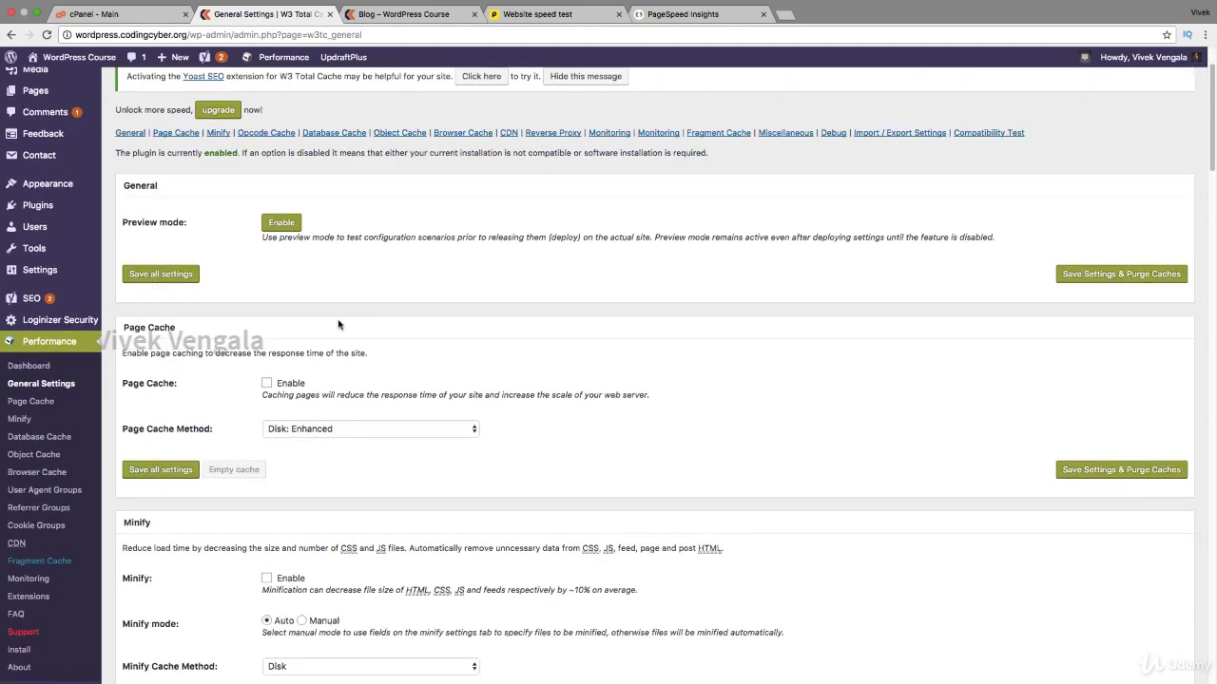
{"action": "left_click", "coordinate": [267, 383]}
{"action": "scroll", "coordinate": [380, 373], "scroll_direction": "down", "scroll_amount": 4}
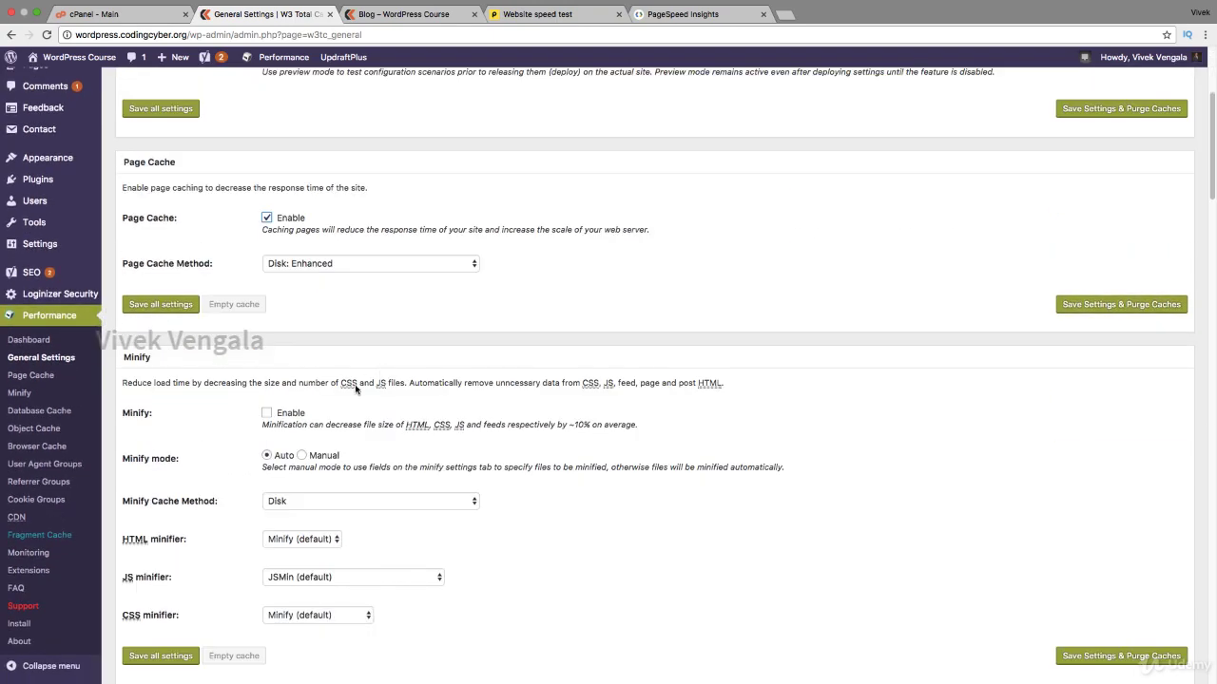
{"action": "left_click", "coordinate": [267, 413]}
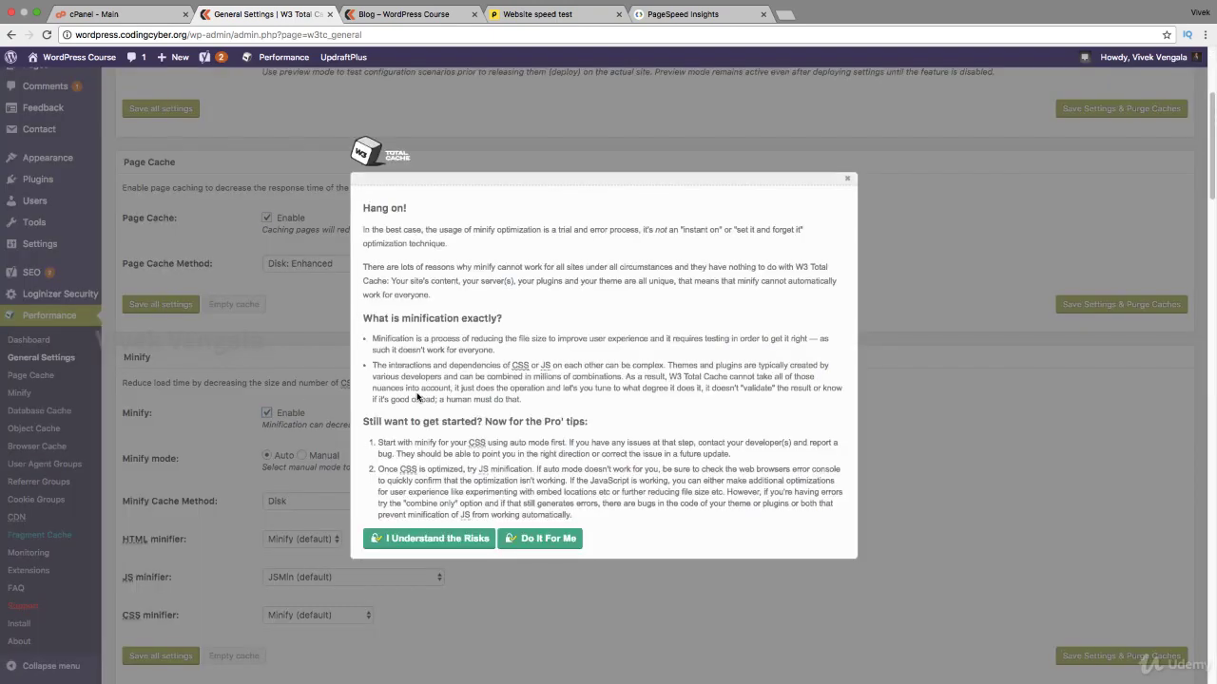
{"action": "left_click", "coordinate": [417, 539]}
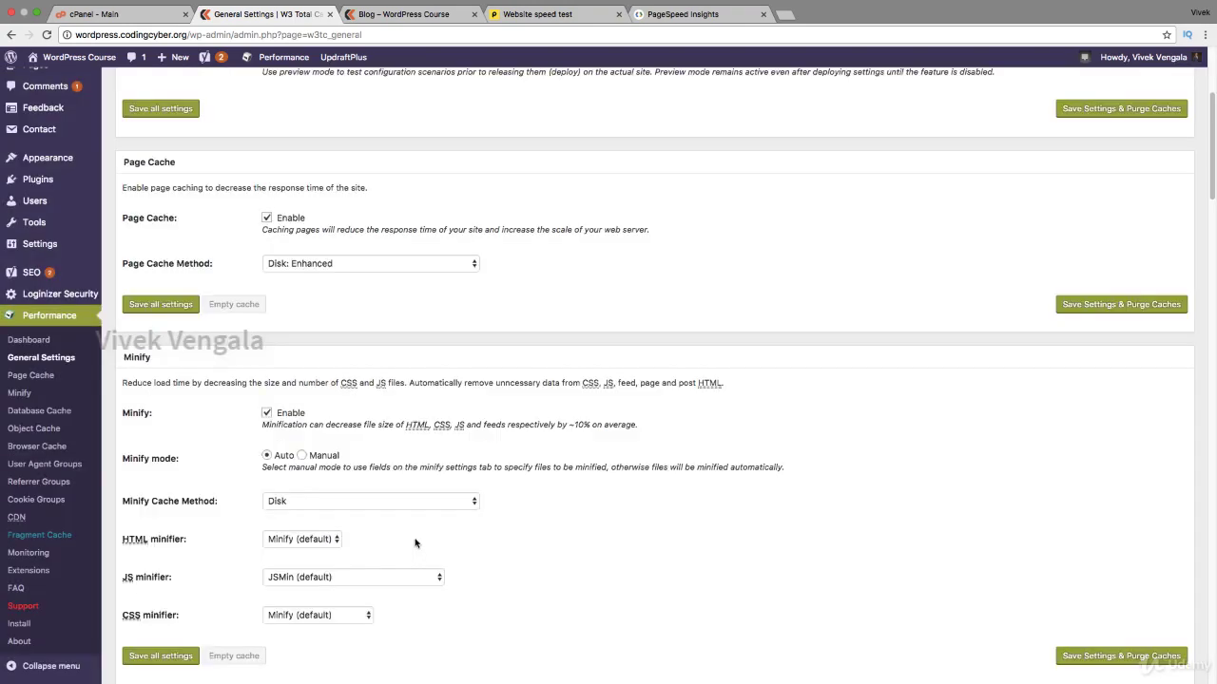
Review the Minify mode and minifier options, plus the Opcode, Database, Object and Browser Cache sections.
{"action": "scroll", "coordinate": [215, 390], "scroll_direction": "down", "scroll_amount": 2}
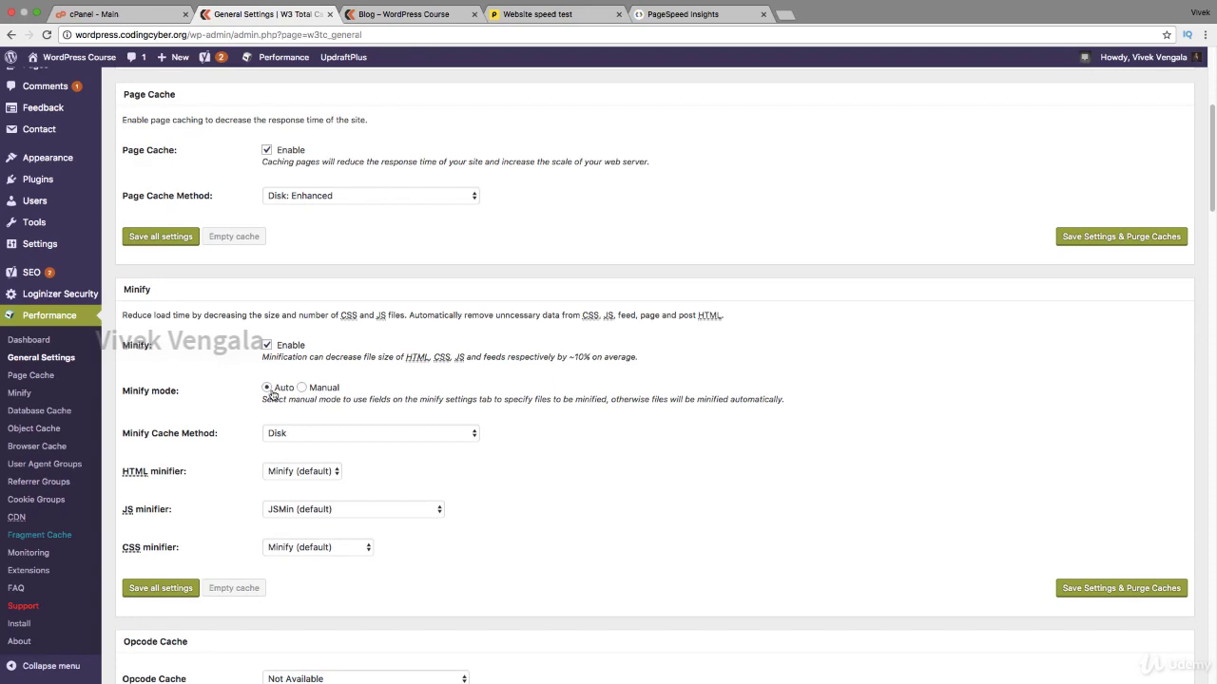
{"action": "scroll", "coordinate": [271, 395], "scroll_direction": "down", "scroll_amount": 2}
{"action": "scroll", "coordinate": [240, 410], "scroll_direction": "down", "scroll_amount": 1}
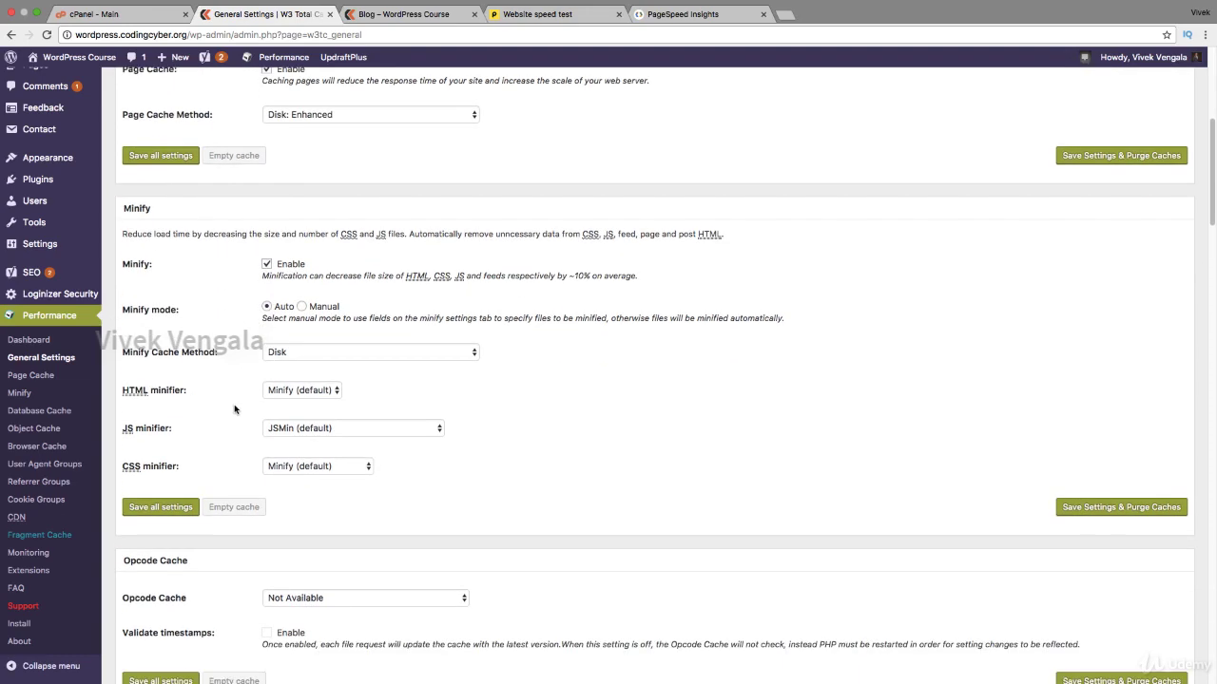
{"action": "scroll", "coordinate": [235, 409], "scroll_direction": "down", "scroll_amount": 4}
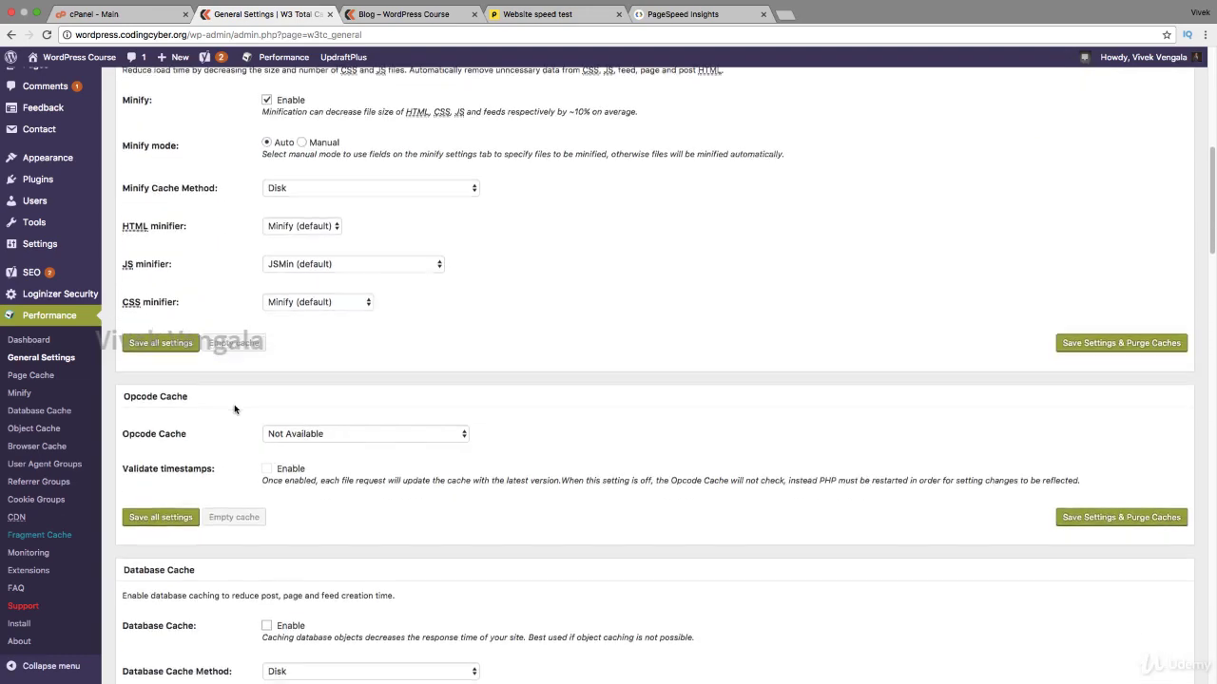
{"action": "scroll", "coordinate": [234, 409], "scroll_direction": "down", "scroll_amount": 4}
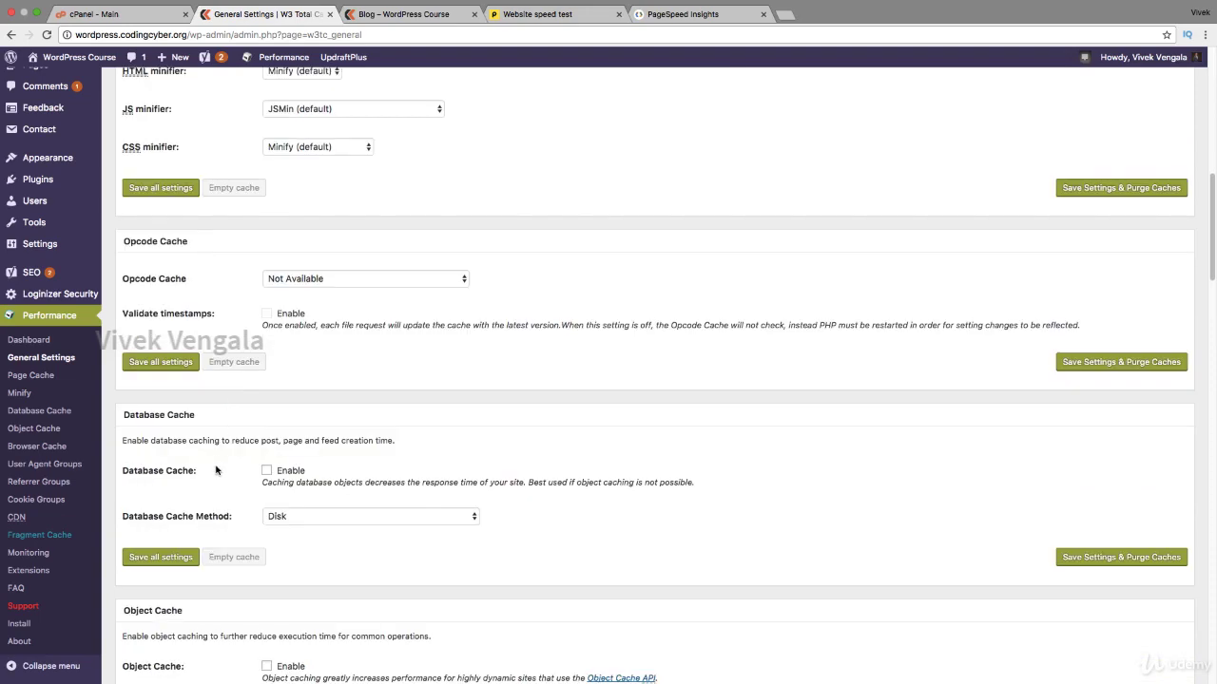
{"action": "scroll", "coordinate": [216, 470], "scroll_direction": "down", "scroll_amount": 6}
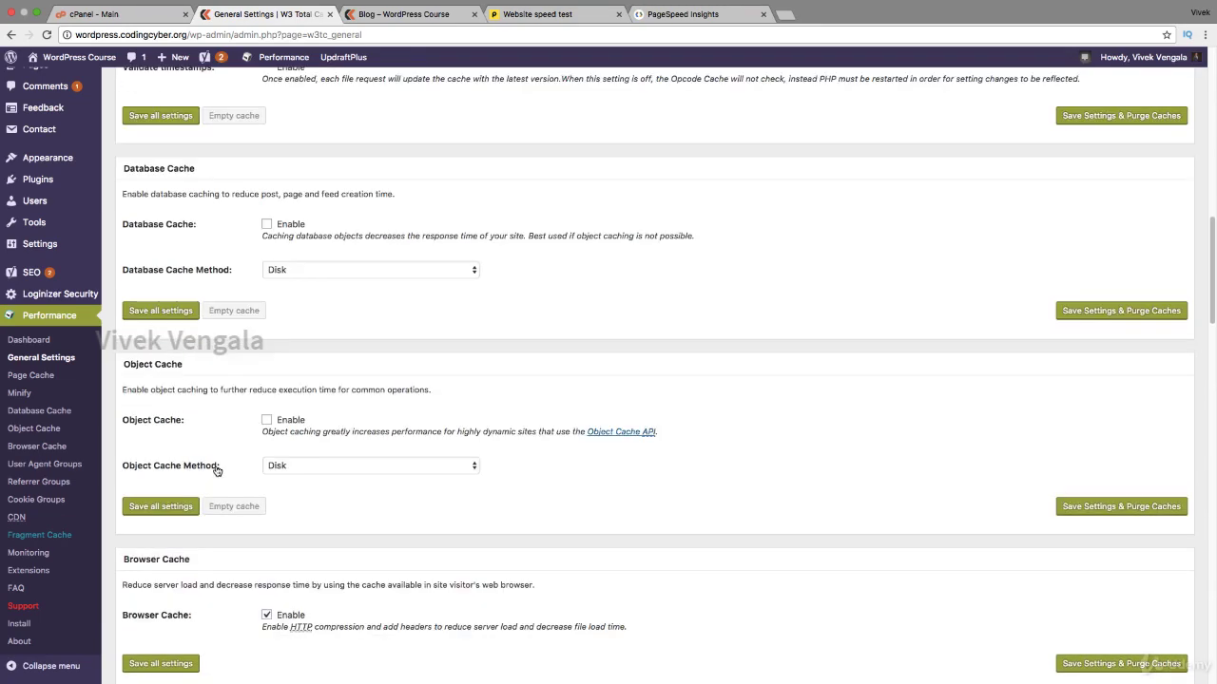
{"action": "scroll", "coordinate": [216, 469], "scroll_direction": "down", "scroll_amount": 10}
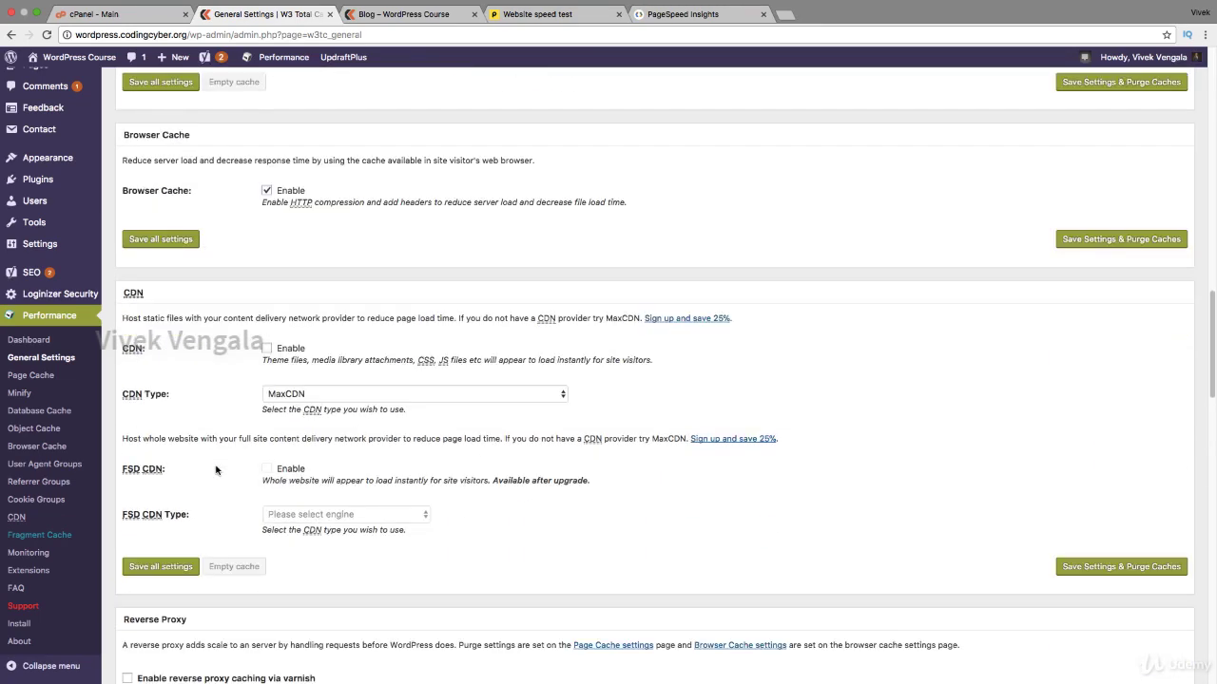
Look through the available CDN types, keep MaxCDN selected, and enable the CDN option.
{"action": "scroll", "coordinate": [215, 469], "scroll_direction": "down", "scroll_amount": 3}
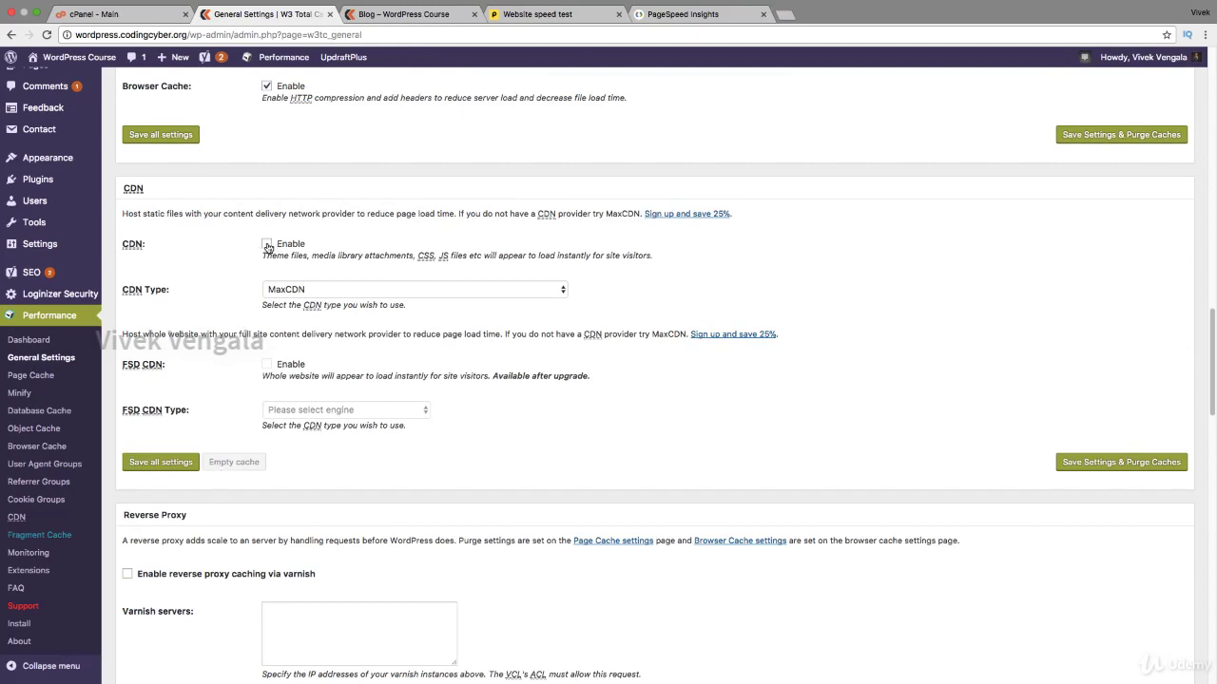
{"action": "left_click", "coordinate": [292, 287]}
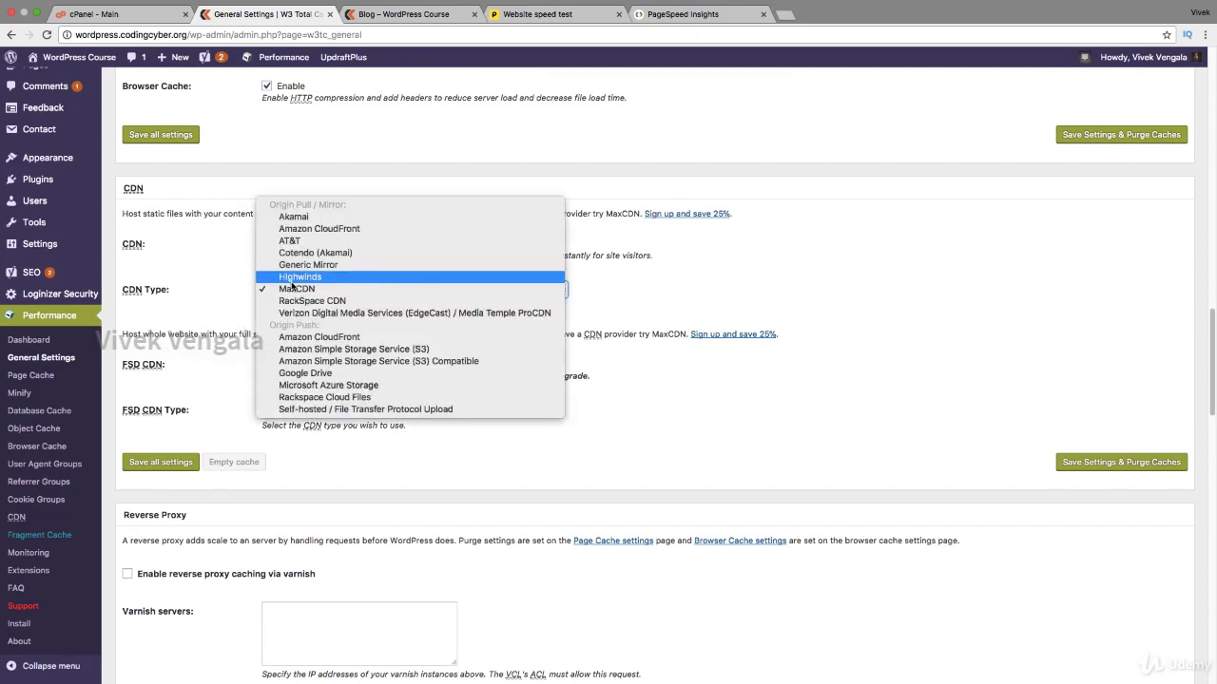
{"action": "left_click", "coordinate": [243, 280]}
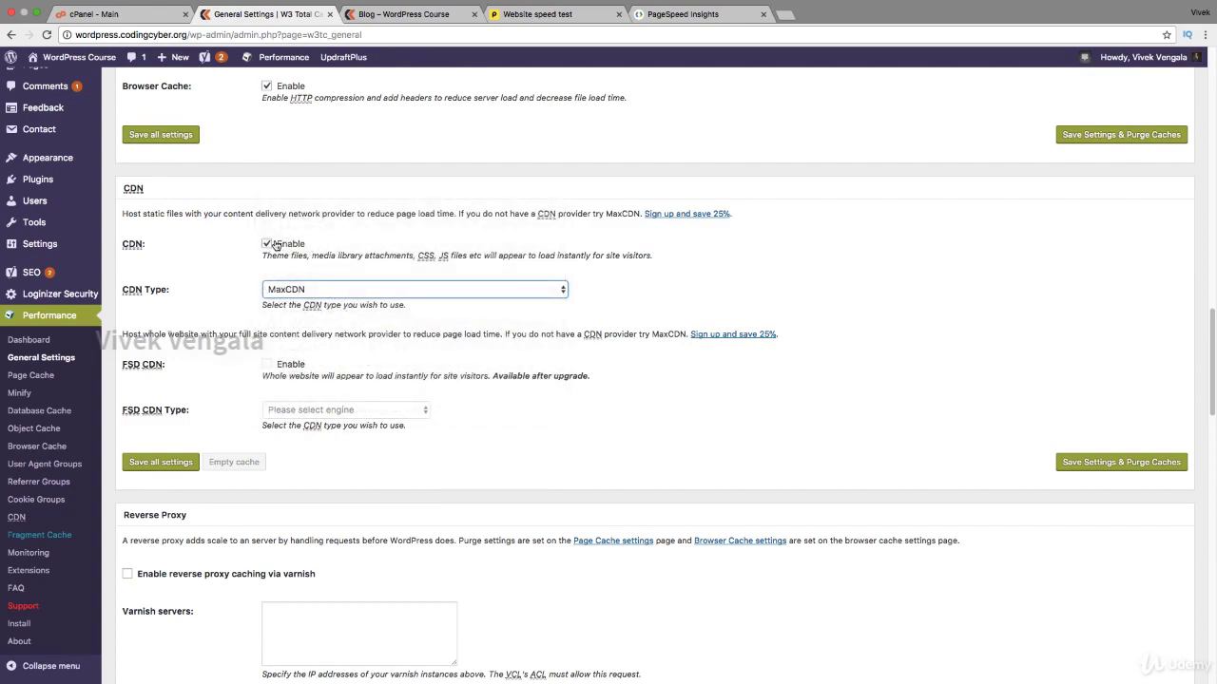
Review the remaining general settings from Reverse Proxy through Import / Export Settings.
{"action": "scroll", "coordinate": [239, 285], "scroll_direction": "down", "scroll_amount": 4}
{"action": "scroll", "coordinate": [239, 286], "scroll_direction": "down", "scroll_amount": 12}
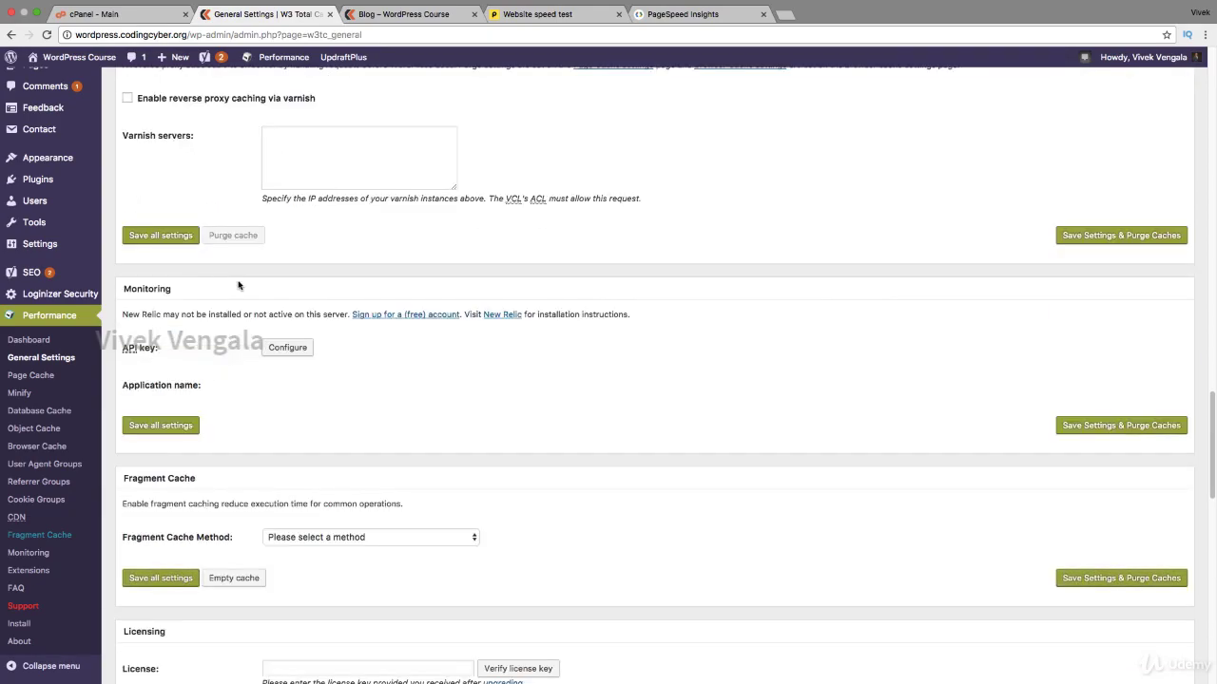
{"action": "scroll", "coordinate": [238, 283], "scroll_direction": "down", "scroll_amount": 10}
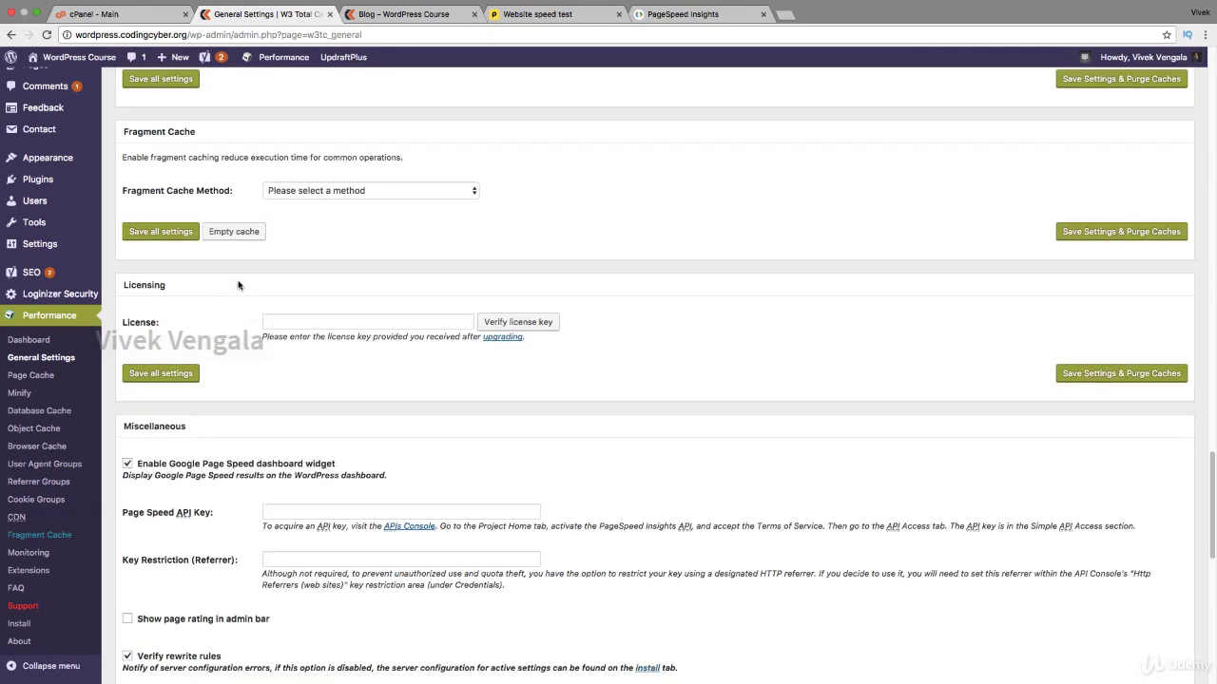
{"action": "scroll", "coordinate": [238, 285], "scroll_direction": "down", "scroll_amount": 5}
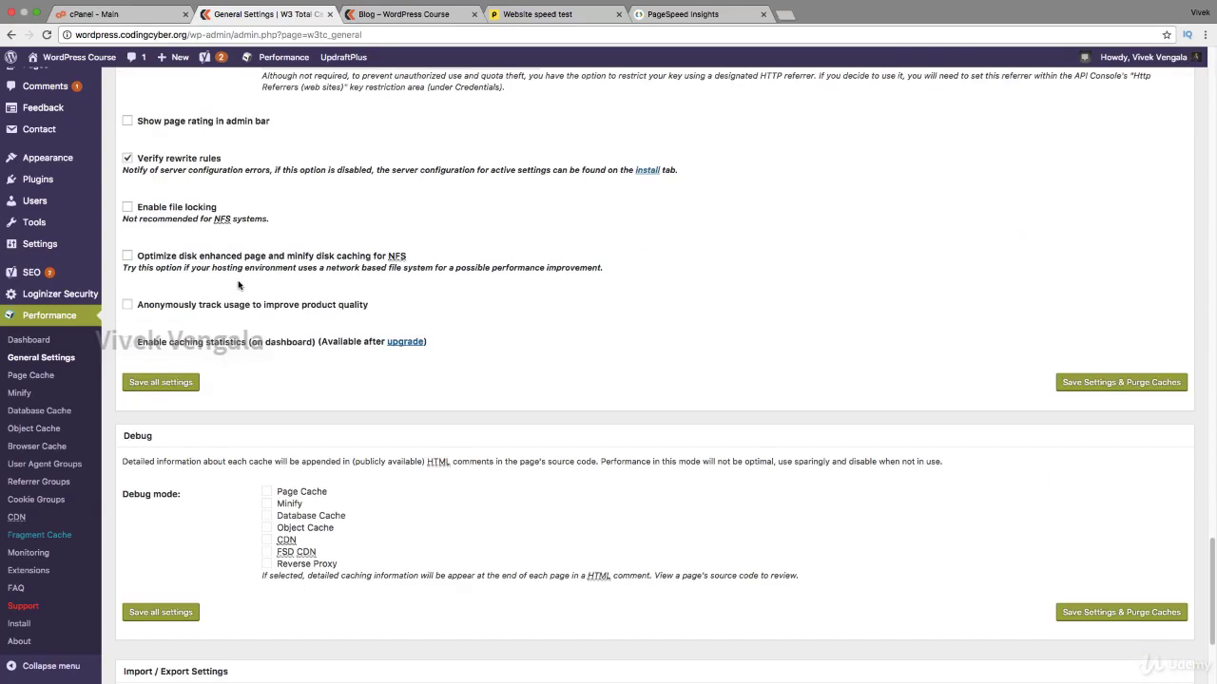
{"action": "scroll", "coordinate": [239, 285], "scroll_direction": "down", "scroll_amount": 5}
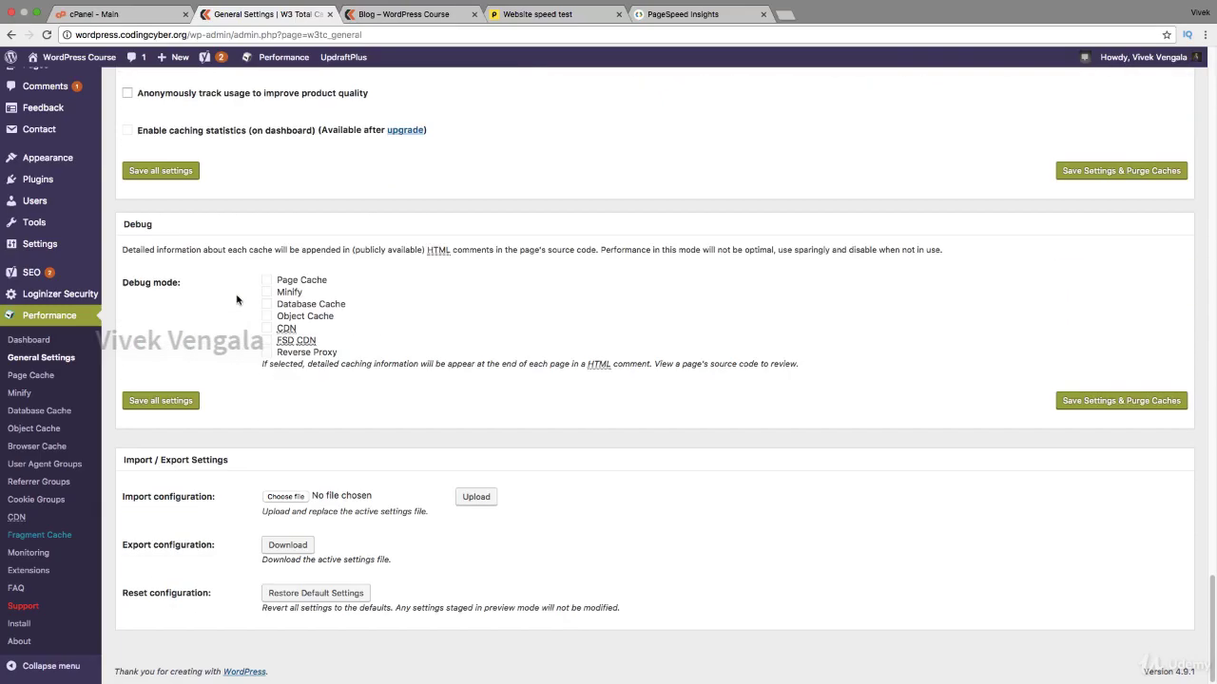
Save all general settings and open the Page Cache settings page.
{"action": "scroll", "coordinate": [236, 299], "scroll_direction": "up", "scroll_amount": 20}
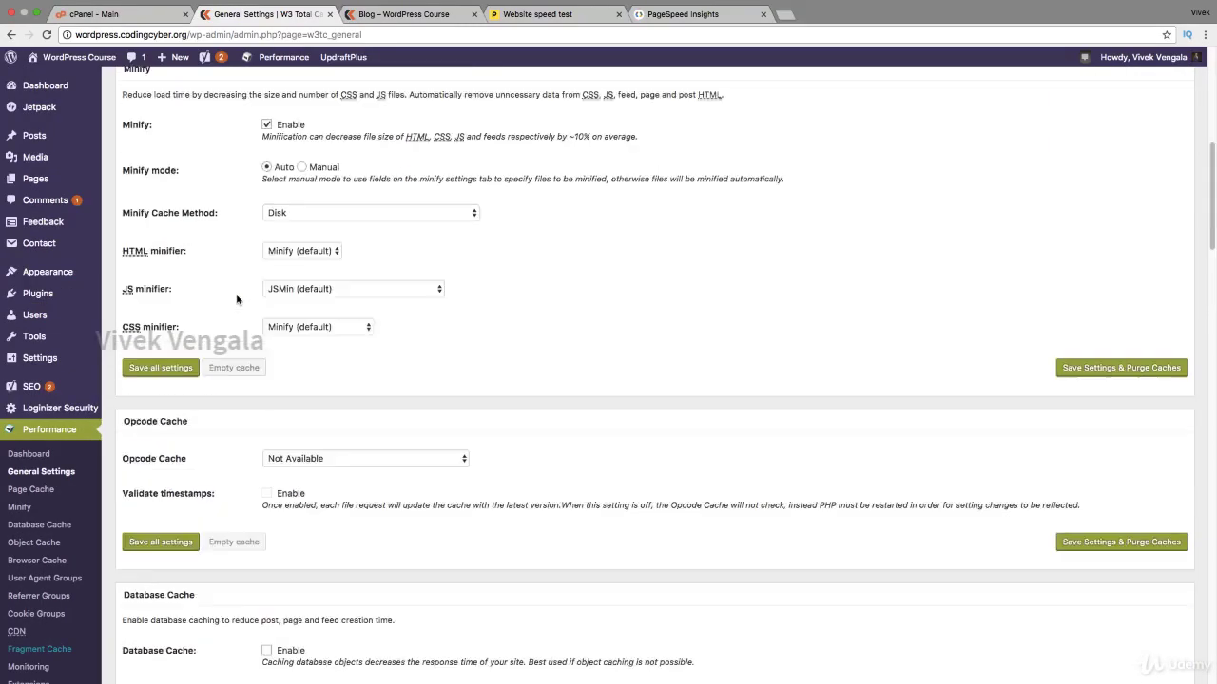
{"action": "scroll", "coordinate": [236, 300], "scroll_direction": "down", "scroll_amount": 10}
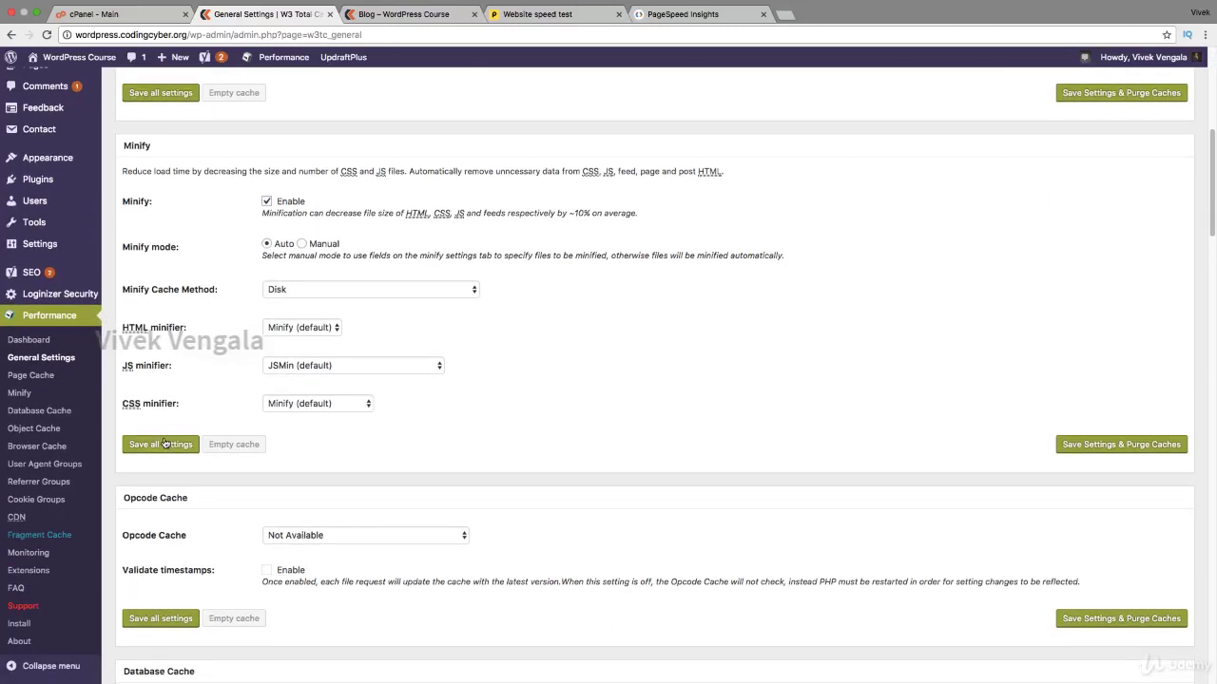
{"action": "left_click", "coordinate": [162, 444]}
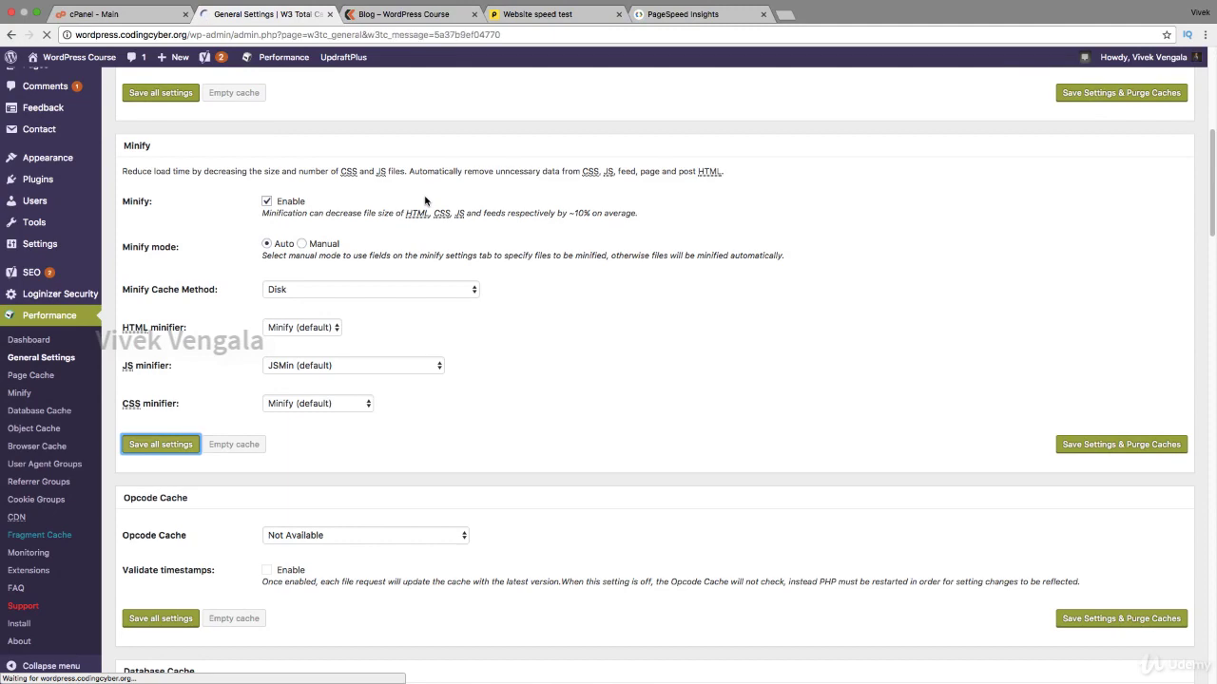
{"action": "scroll", "coordinate": [380, 239], "scroll_direction": "down", "scroll_amount": 4}
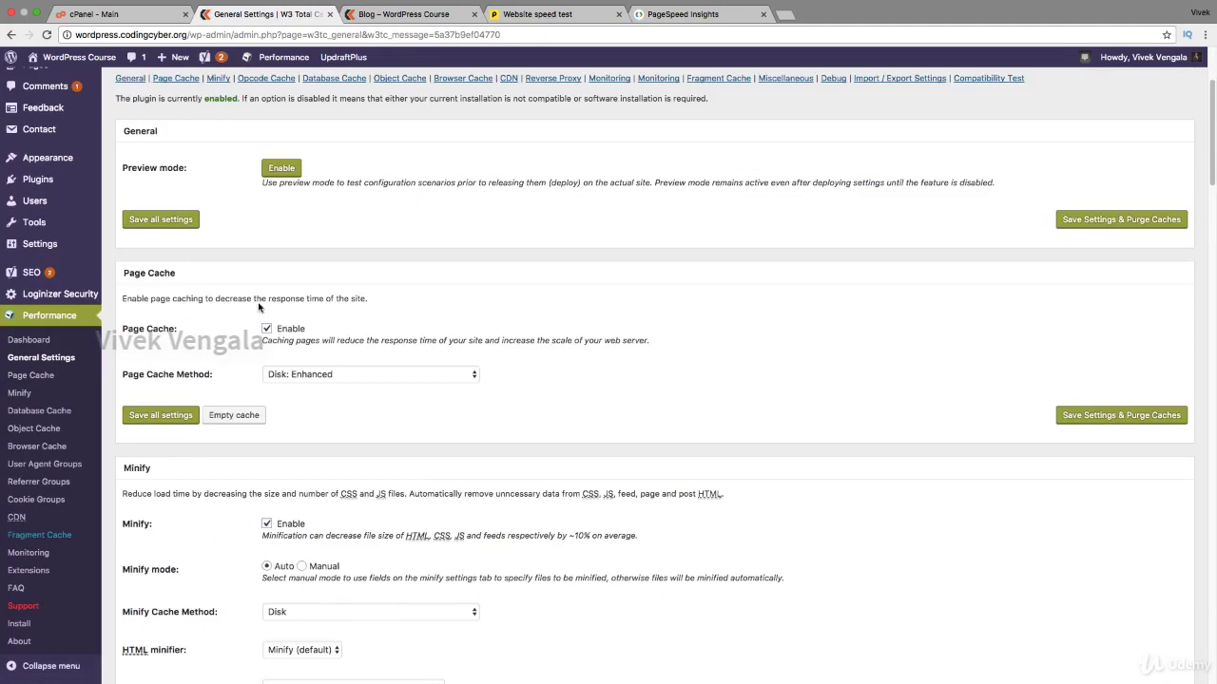
{"action": "left_click", "coordinate": [31, 374]}
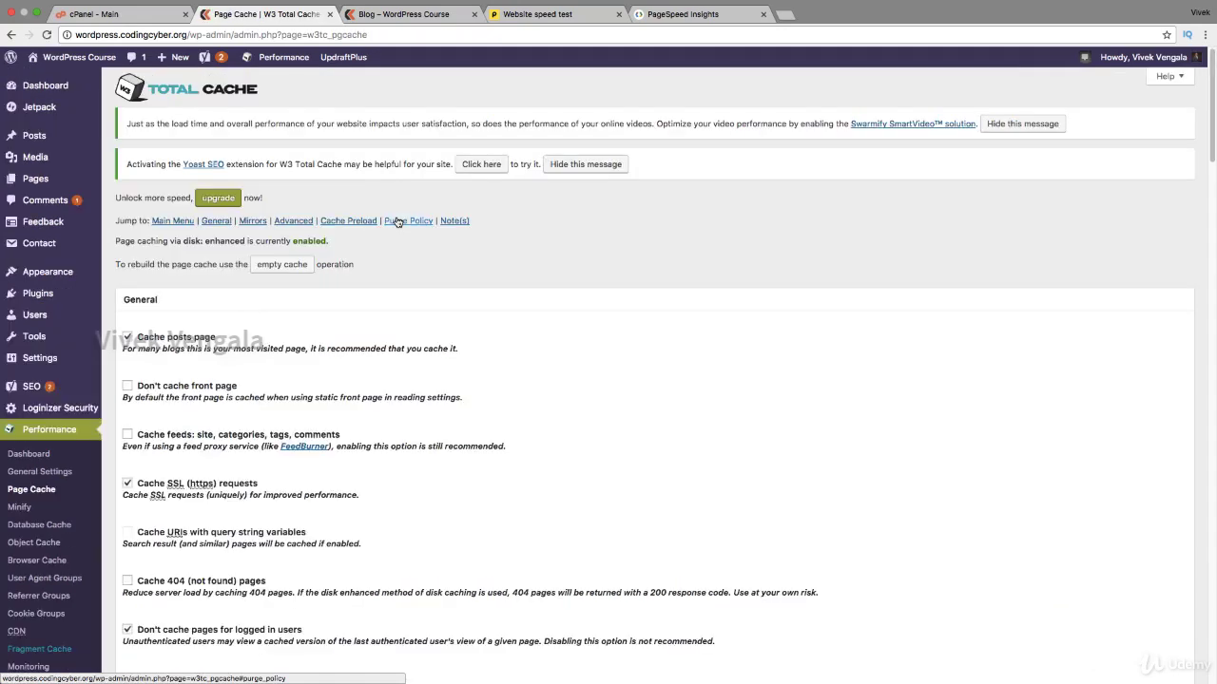
Review the Page Cache settings from General and Aliases through Cache Preload and Purge Policy.
{"action": "scroll", "coordinate": [397, 221], "scroll_direction": "down", "scroll_amount": 1}
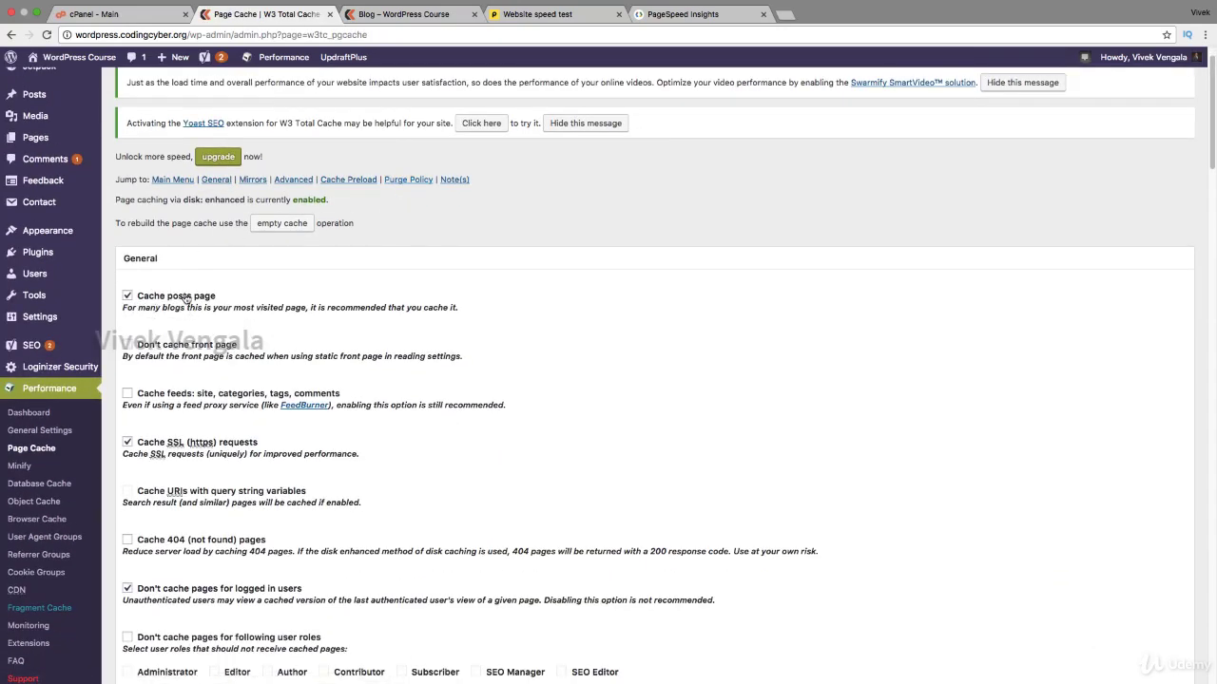
{"action": "scroll", "coordinate": [182, 372], "scroll_direction": "down", "scroll_amount": 6}
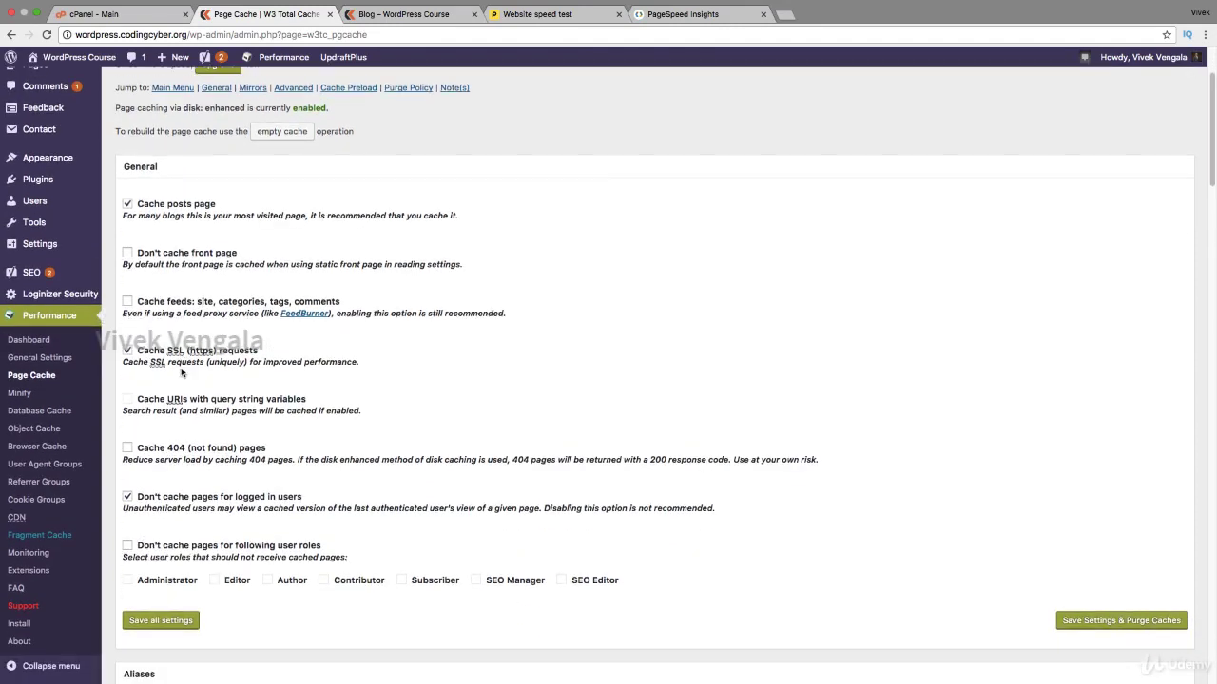
{"action": "scroll", "coordinate": [182, 372], "scroll_direction": "down", "scroll_amount": 7}
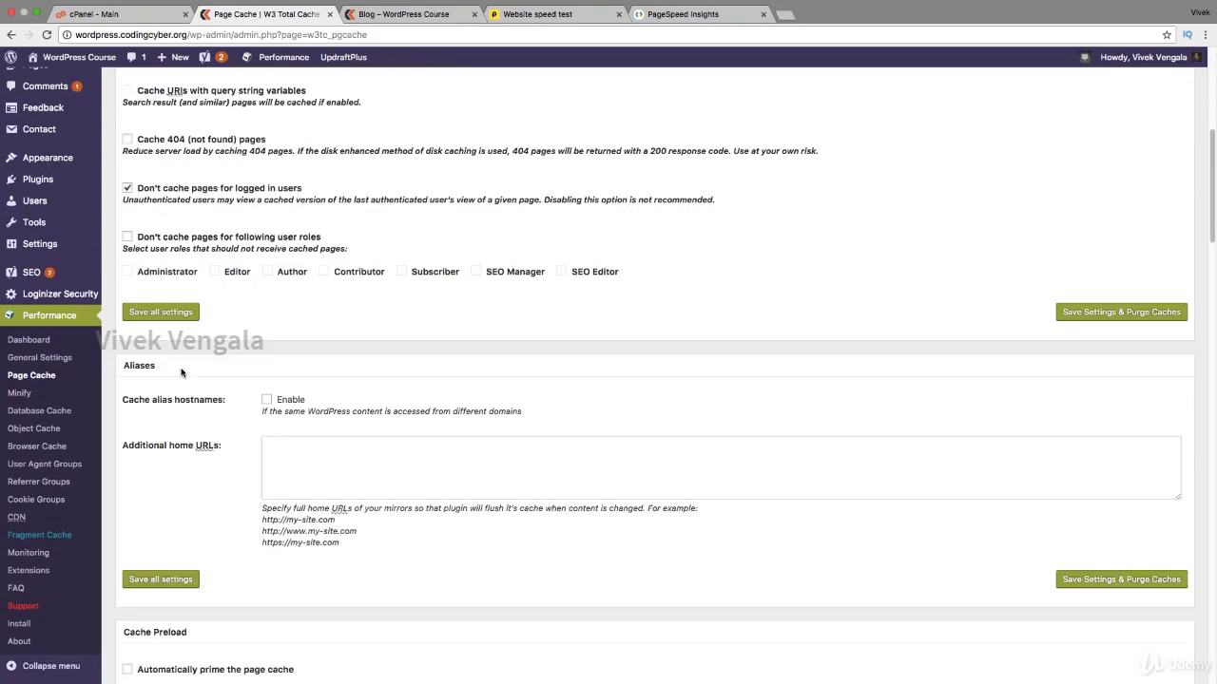
{"action": "scroll", "coordinate": [181, 372], "scroll_direction": "down", "scroll_amount": 6}
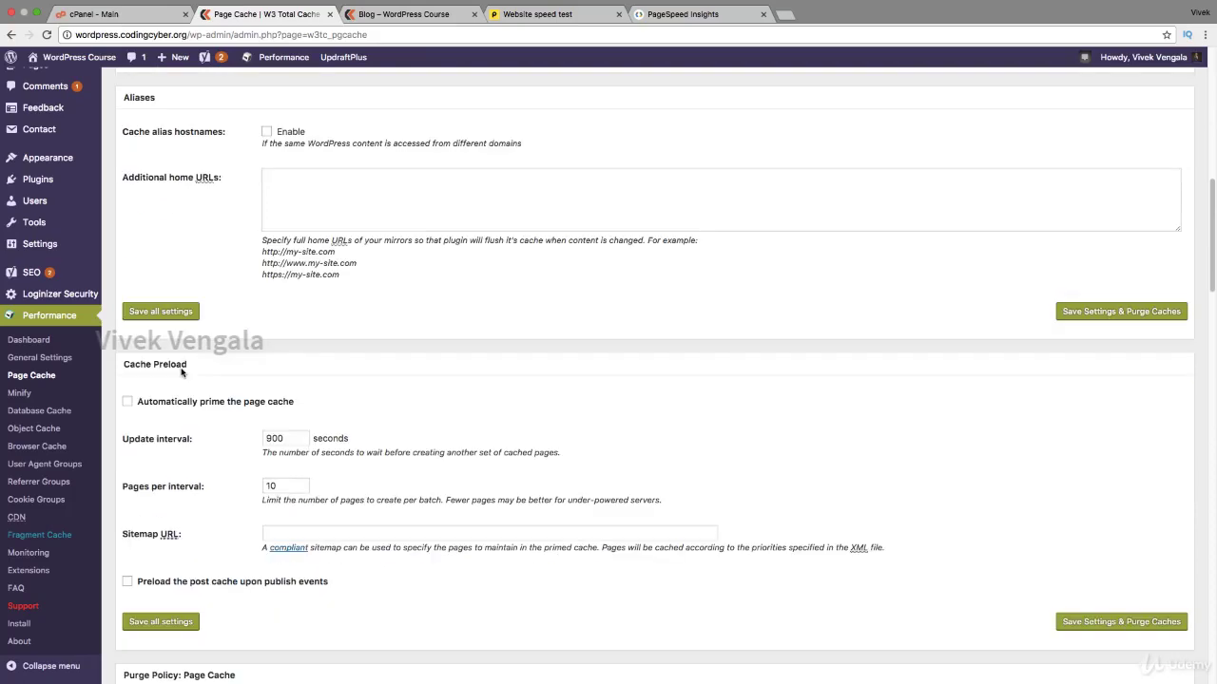
{"action": "scroll", "coordinate": [181, 371], "scroll_direction": "down", "scroll_amount": 4}
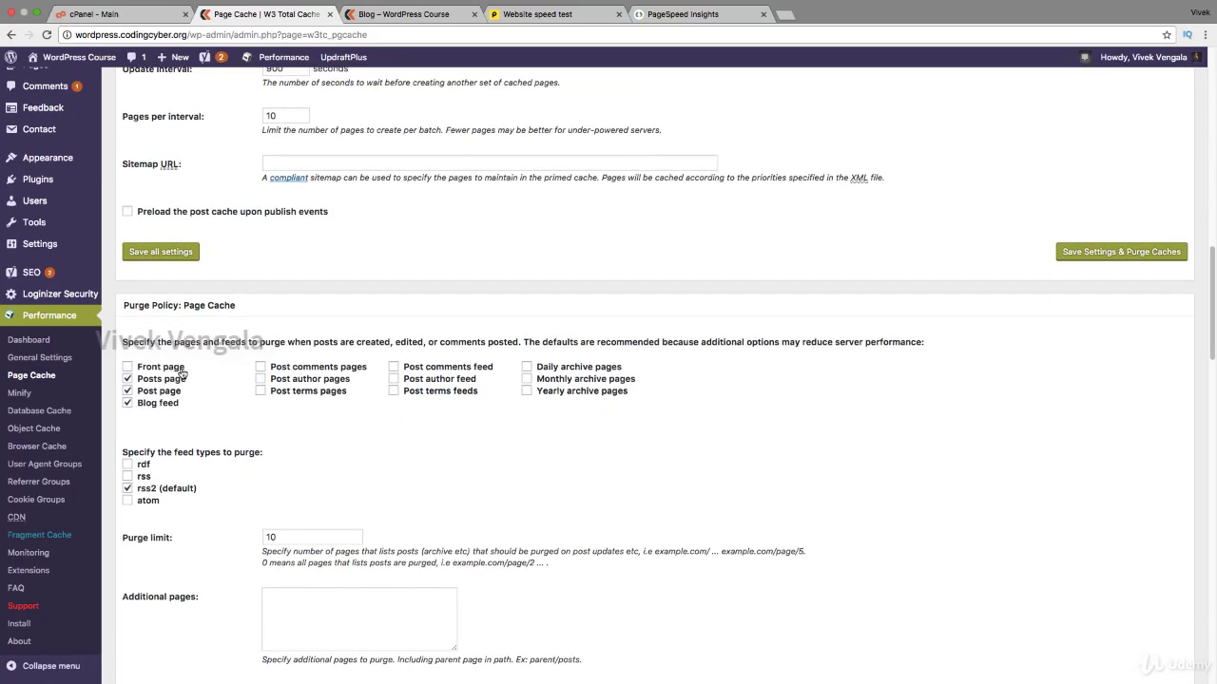
On the Minify settings page, enable HTML minification under HTML & XML and save all settings.
{"action": "left_click", "coordinate": [61, 395]}
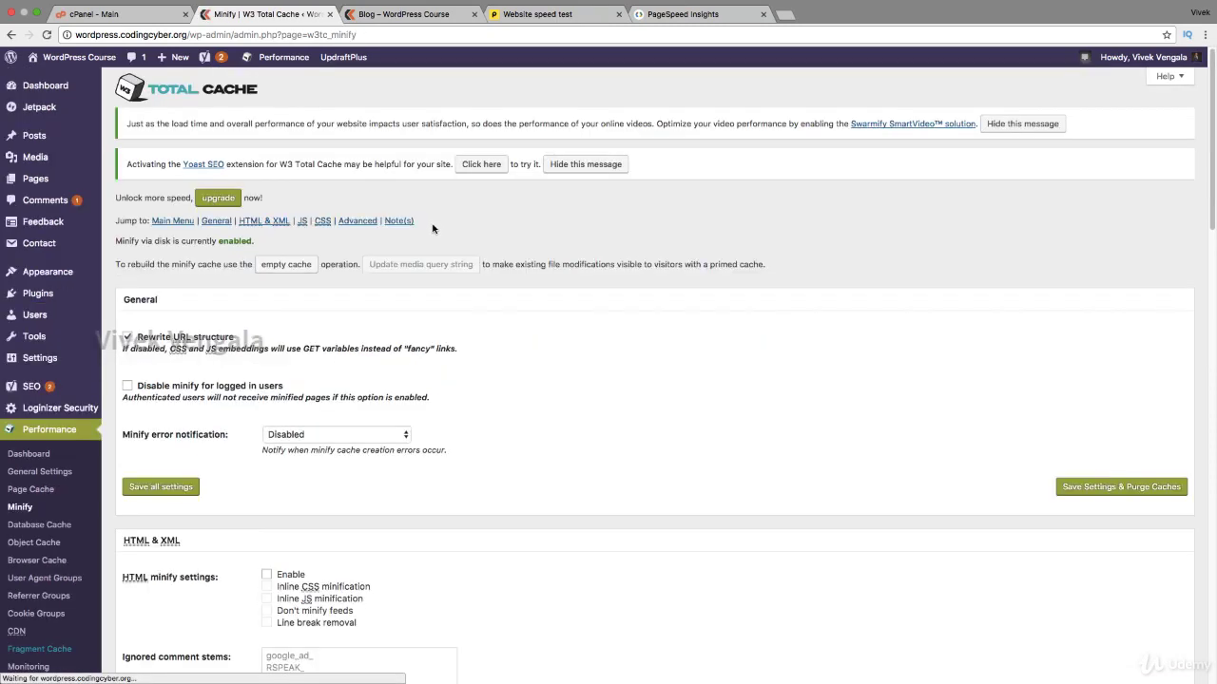
{"action": "scroll", "coordinate": [432, 228], "scroll_direction": "down", "scroll_amount": 5}
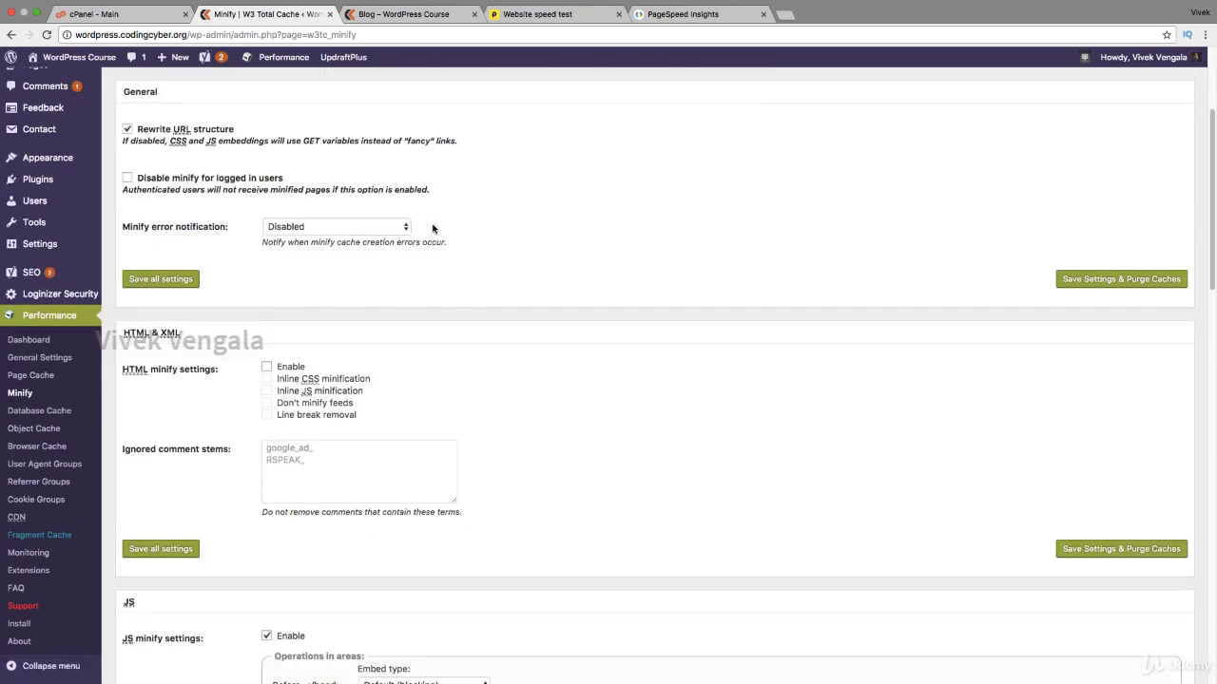
{"action": "scroll", "coordinate": [432, 228], "scroll_direction": "down", "scroll_amount": 1}
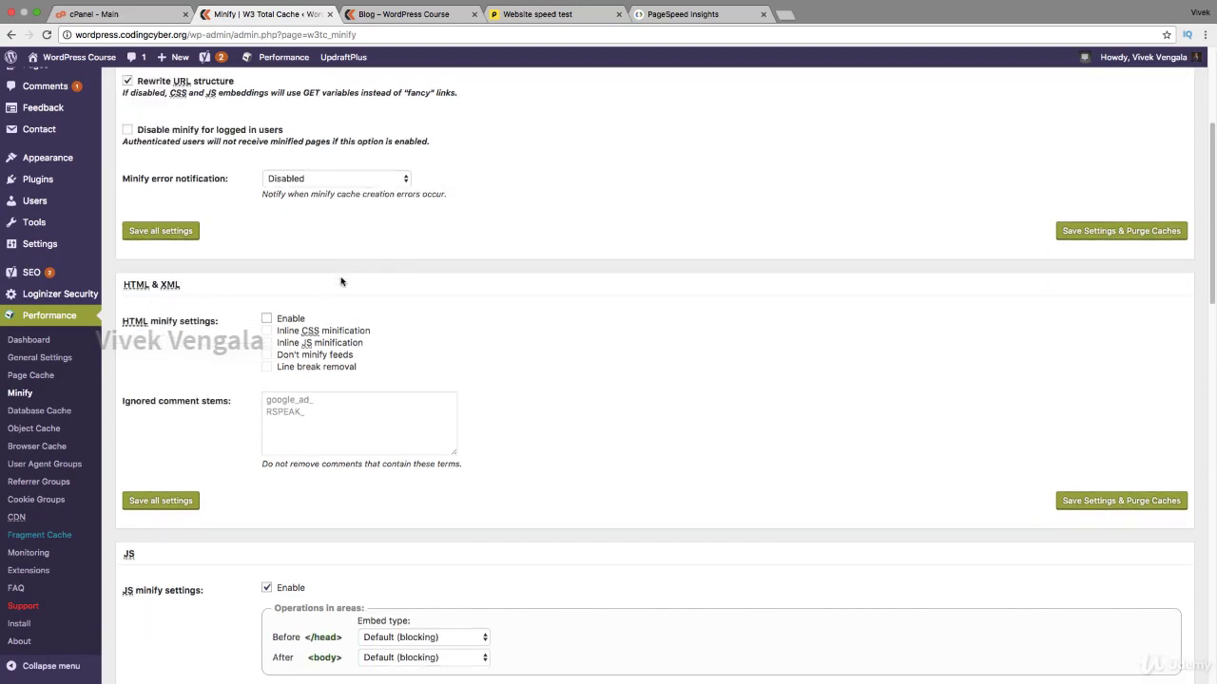
{"action": "left_click", "coordinate": [265, 318]}
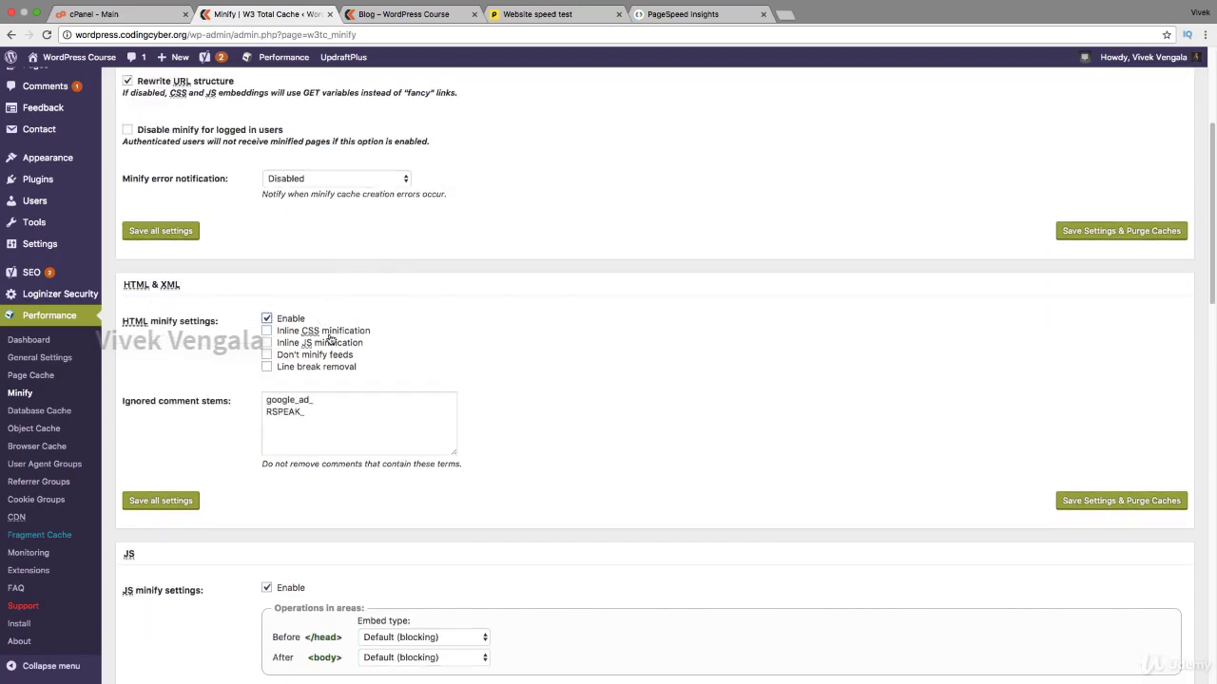
{"action": "scroll", "coordinate": [241, 355], "scroll_direction": "down", "scroll_amount": 1}
{"action": "left_click", "coordinate": [176, 454]}
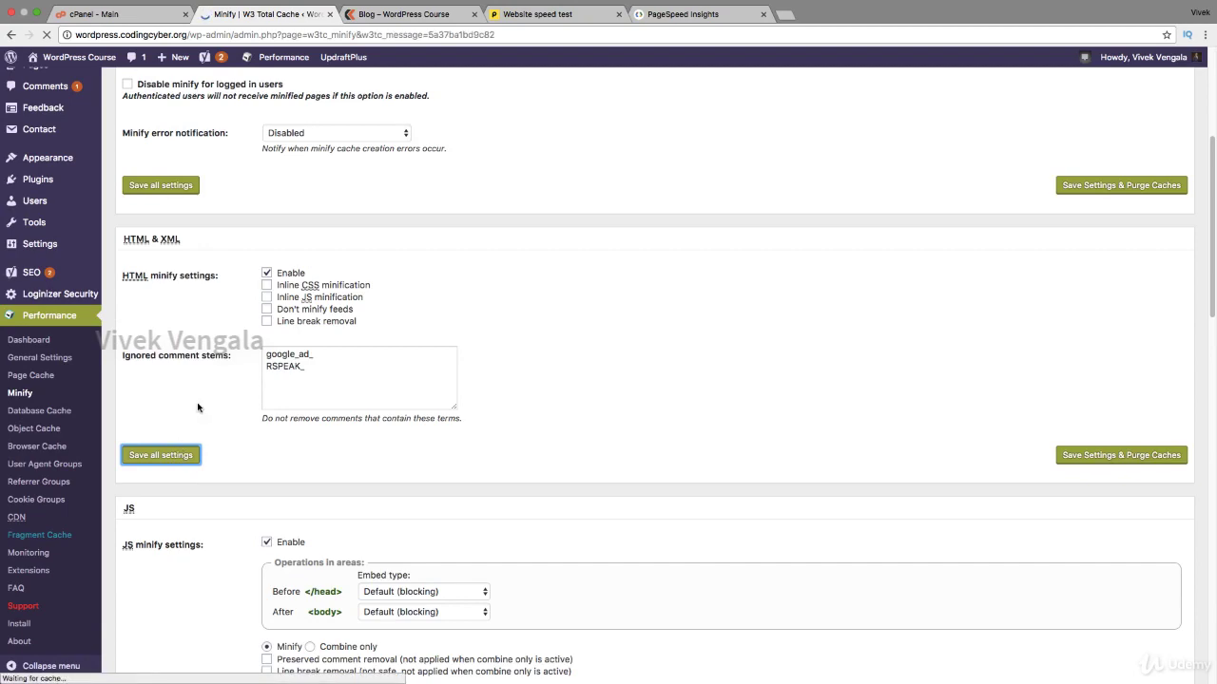
Keep JS minification enabled, set both the JS and CSS minify settings to Combine only, and save all settings.
{"action": "scroll", "coordinate": [197, 407], "scroll_direction": "down", "scroll_amount": 10}
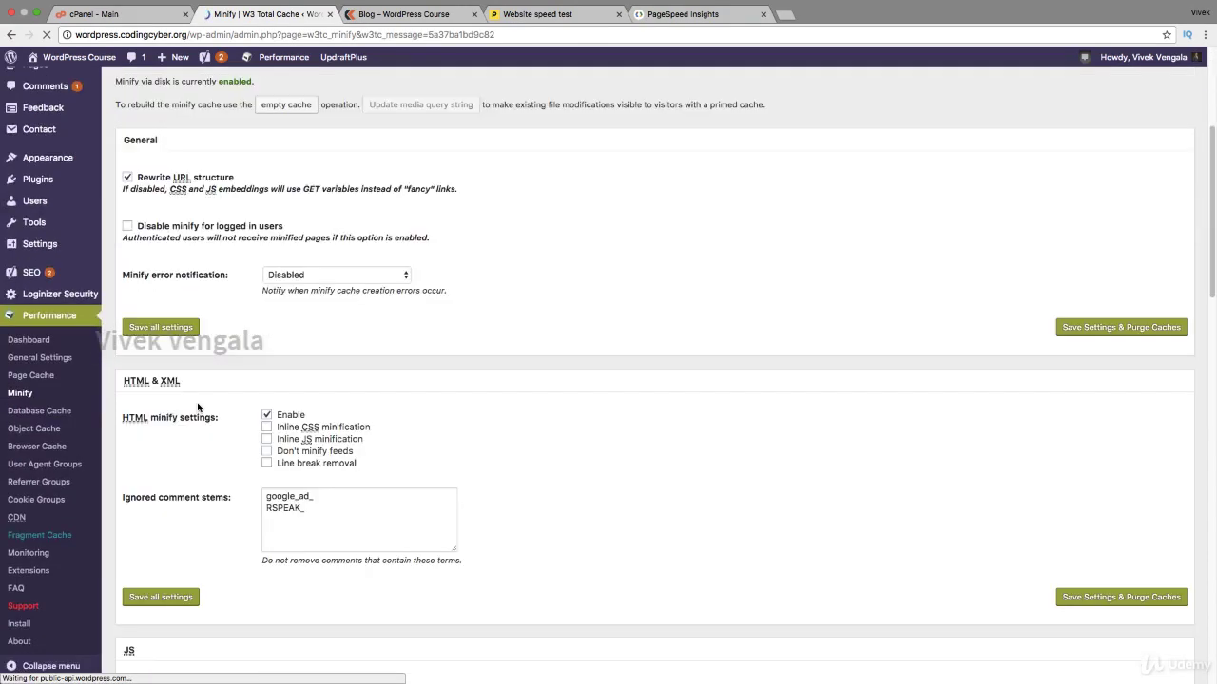
{"action": "scroll", "coordinate": [198, 407], "scroll_direction": "down", "scroll_amount": 5}
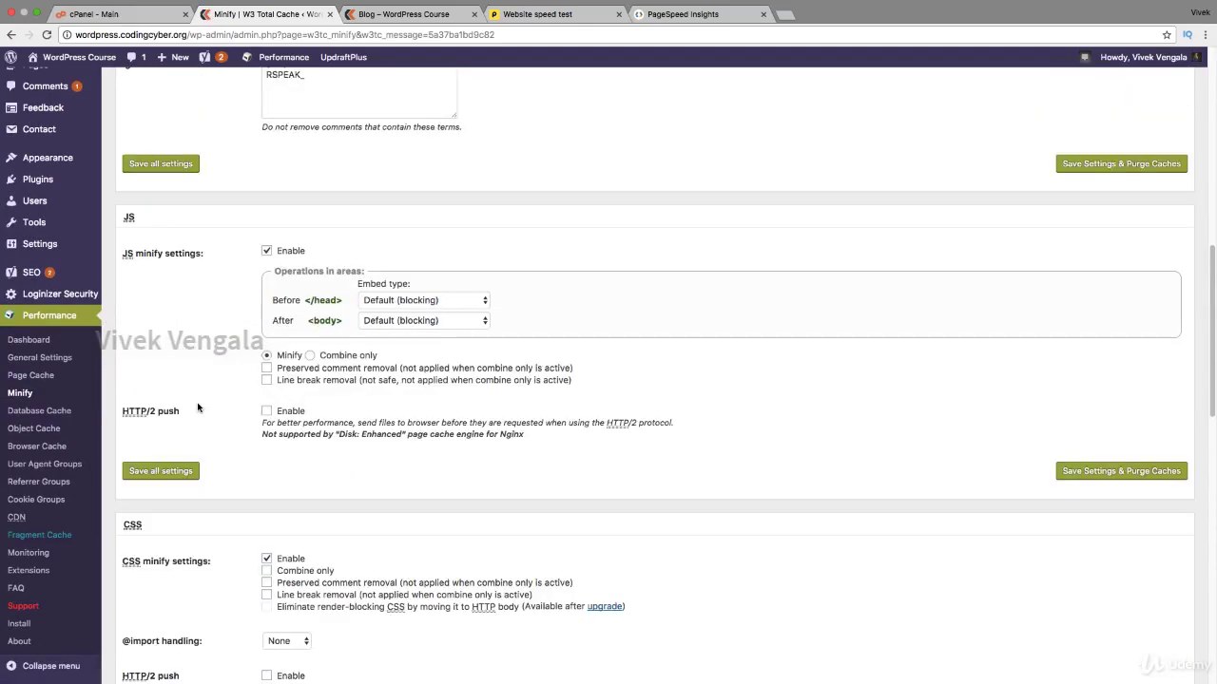
{"action": "scroll", "coordinate": [198, 407], "scroll_direction": "down", "scroll_amount": 5}
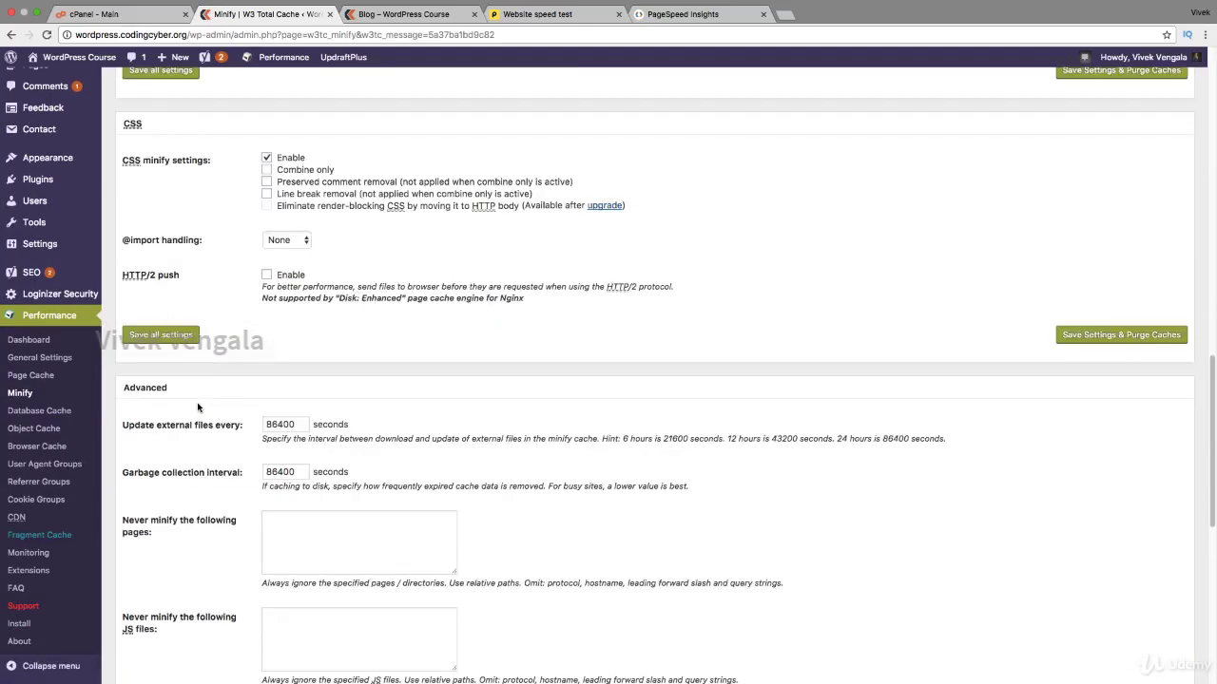
{"action": "scroll", "coordinate": [206, 402], "scroll_direction": "up", "scroll_amount": 10}
{"action": "scroll", "coordinate": [208, 397], "scroll_direction": "up", "scroll_amount": 1}
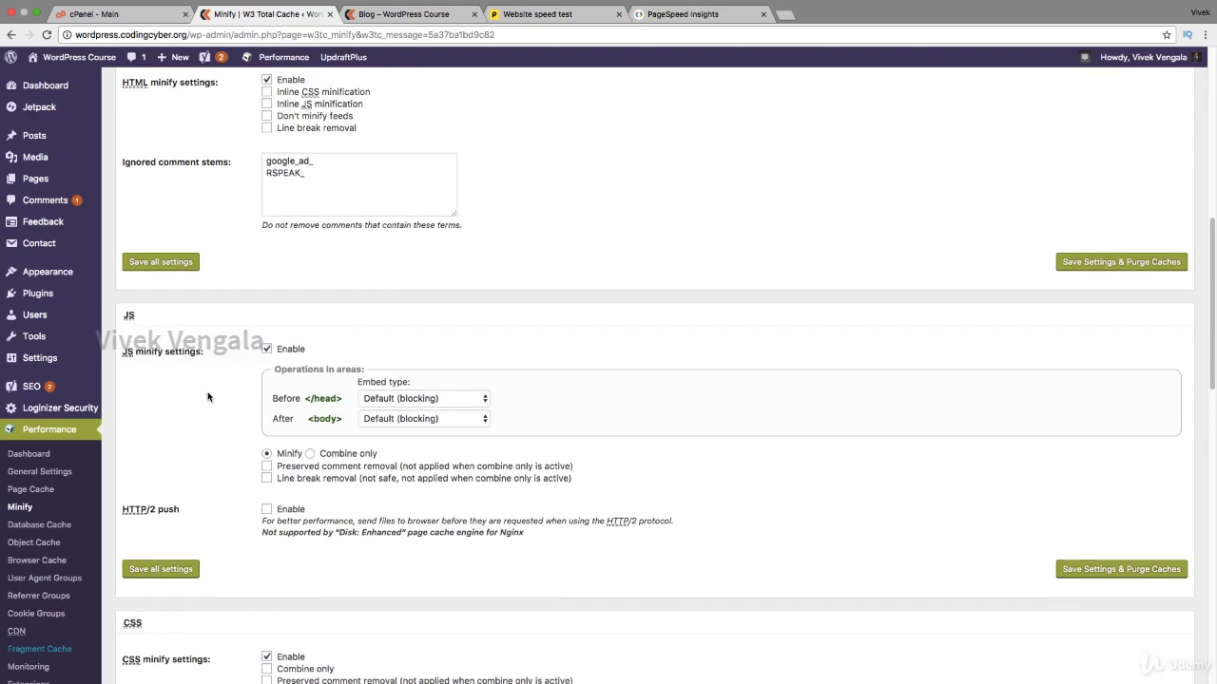
{"action": "left_click", "coordinate": [267, 350]}
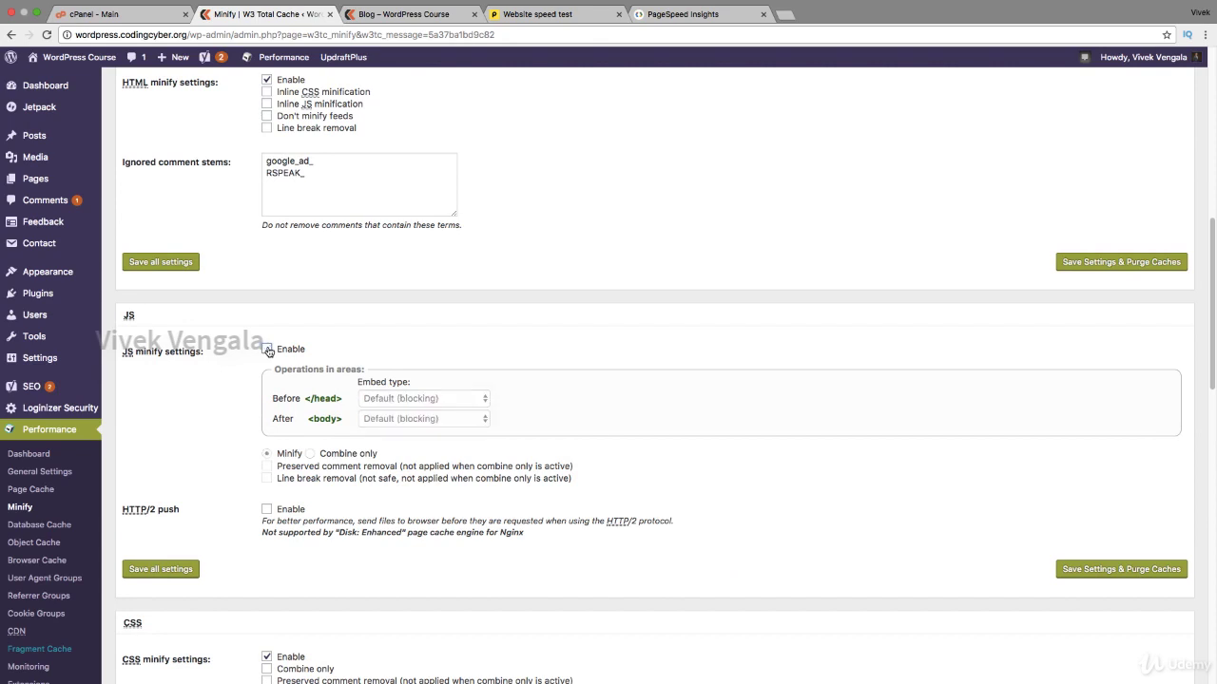
{"action": "left_click", "coordinate": [267, 350]}
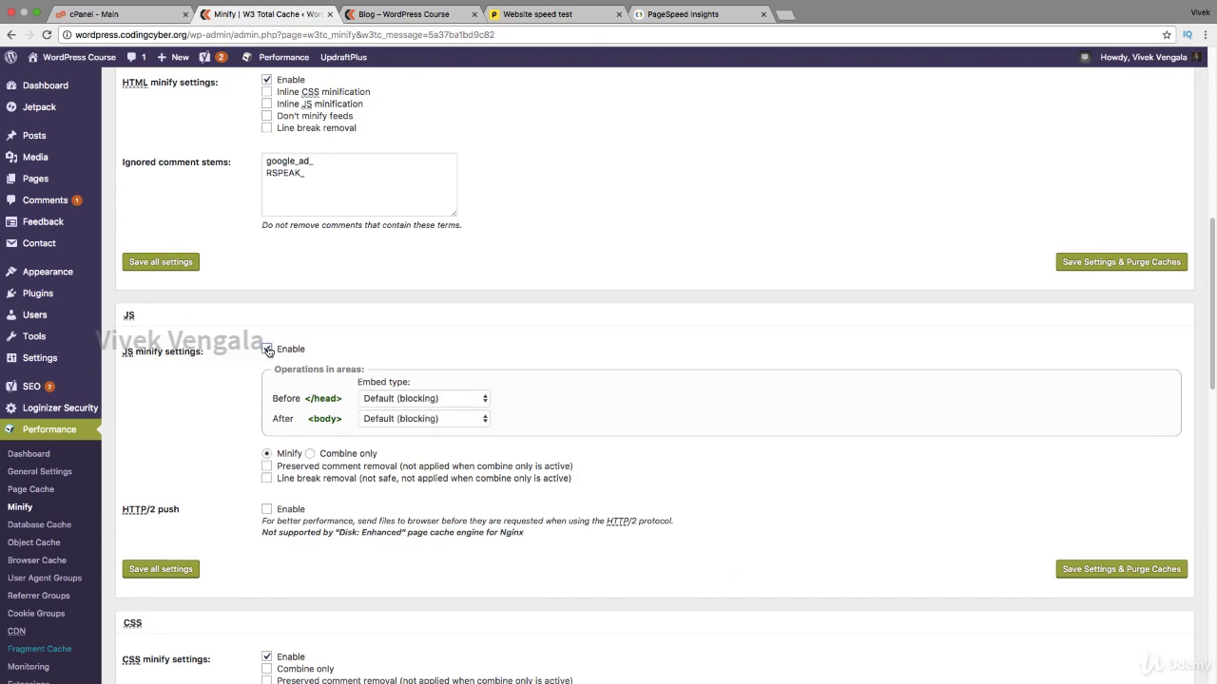
{"action": "left_click", "coordinate": [310, 454]}
{"action": "scroll", "coordinate": [211, 450], "scroll_direction": "down", "scroll_amount": 4}
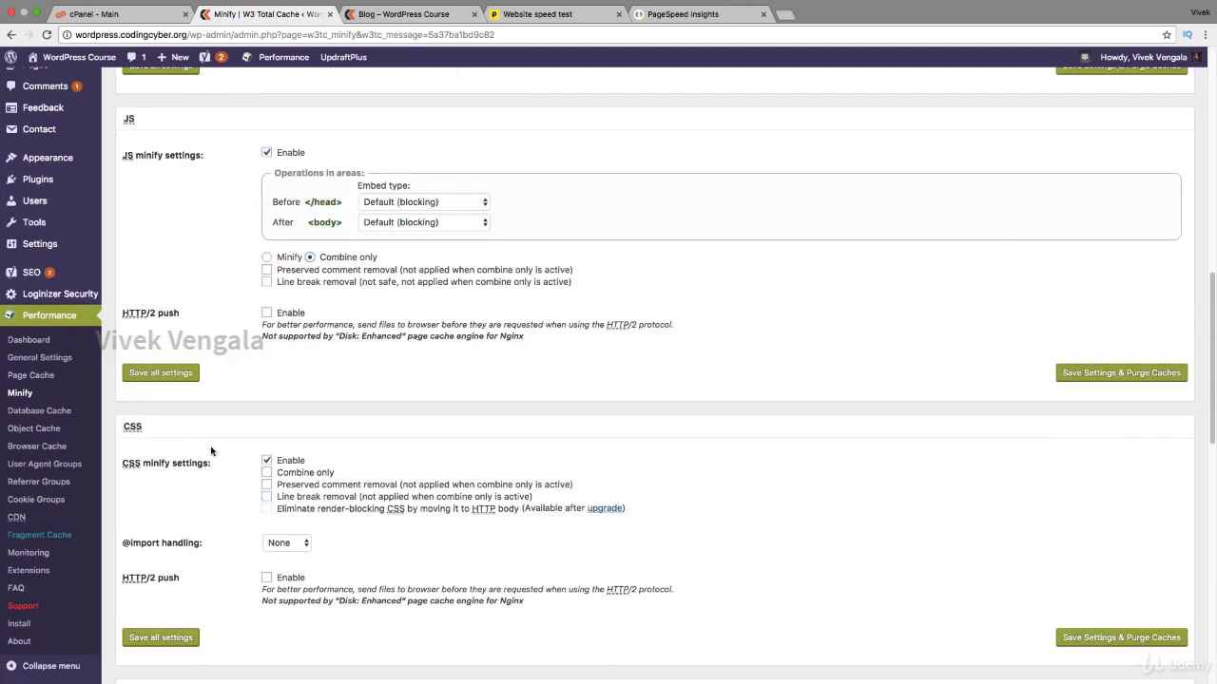
{"action": "left_click", "coordinate": [267, 472]}
{"action": "left_click", "coordinate": [176, 377]}
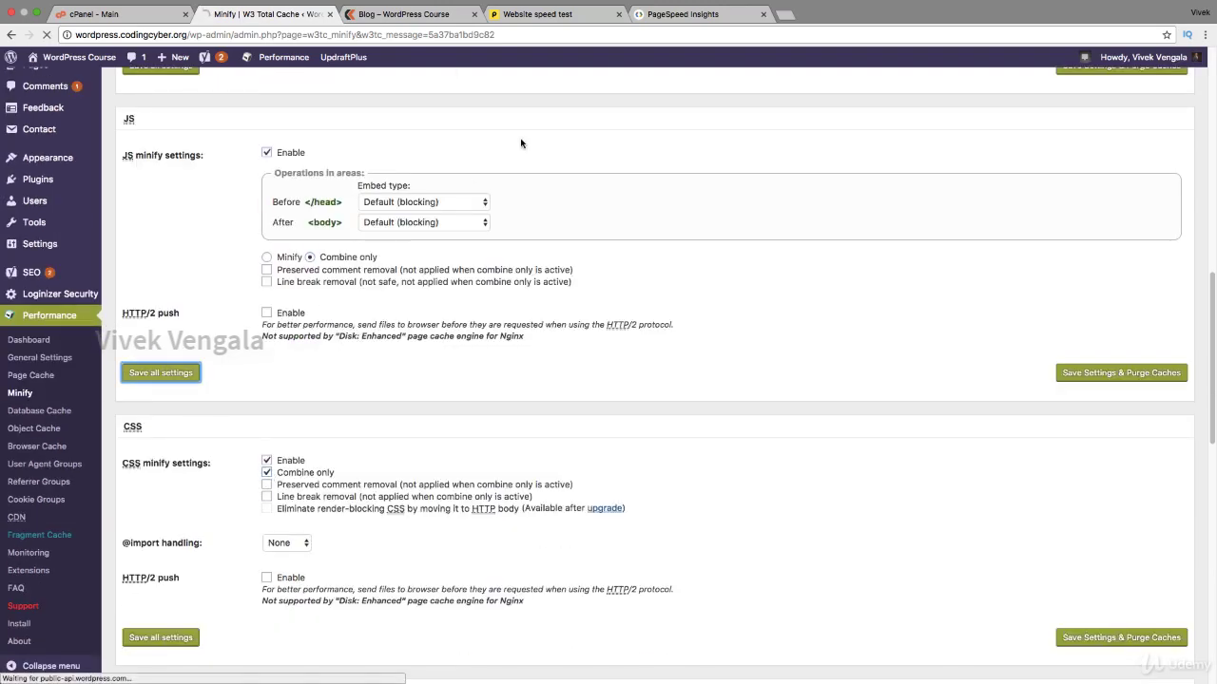
Check the existing Pingdom summary for comparison and empty all caches from the W3 Total Cache dashboard.
{"action": "left_click", "coordinate": [532, 15]}
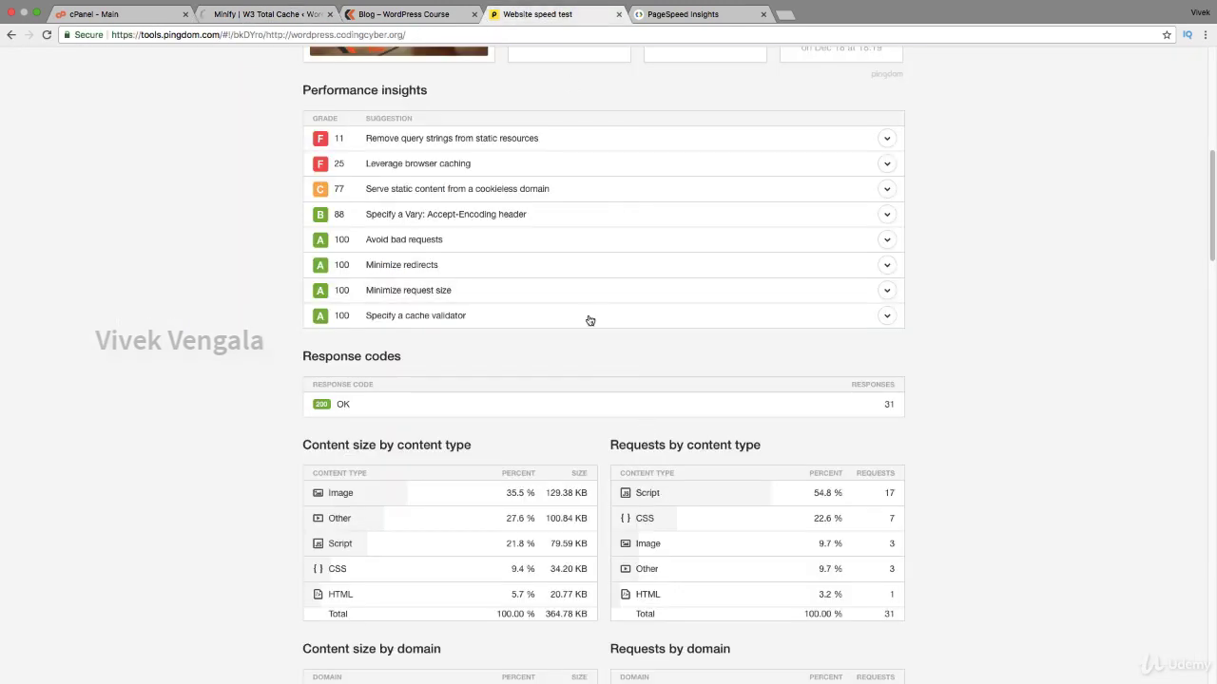
{"action": "scroll", "coordinate": [589, 320], "scroll_direction": "up", "scroll_amount": 5}
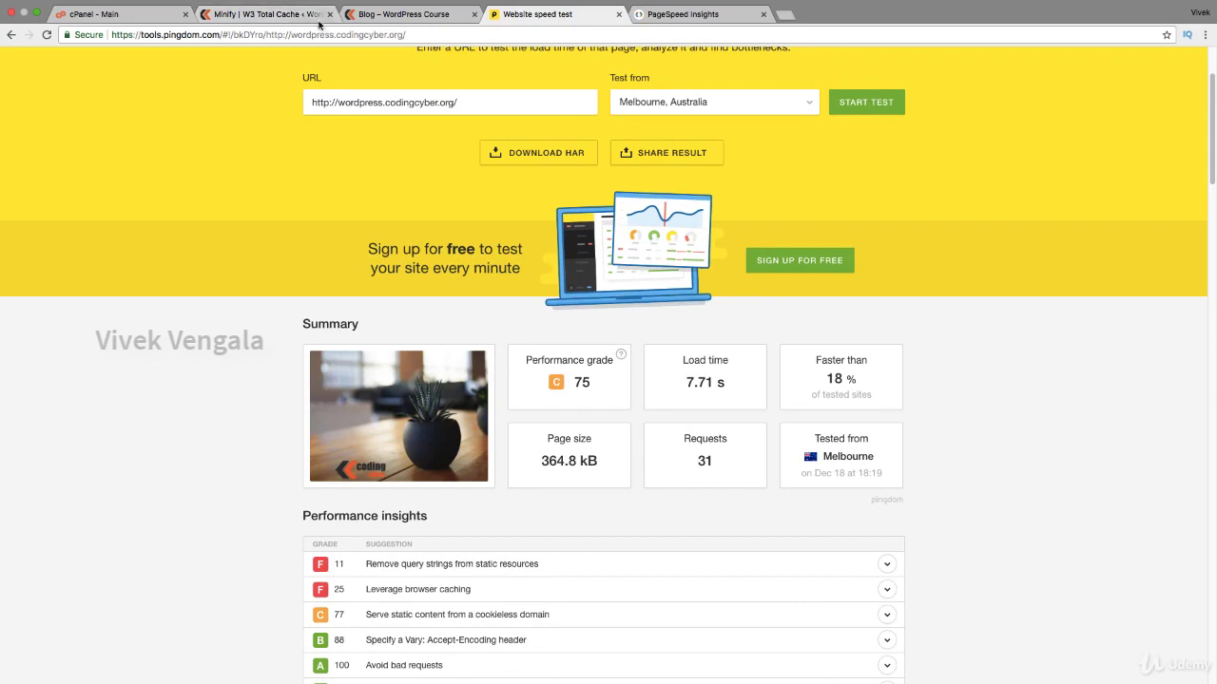
{"action": "left_click", "coordinate": [287, 16]}
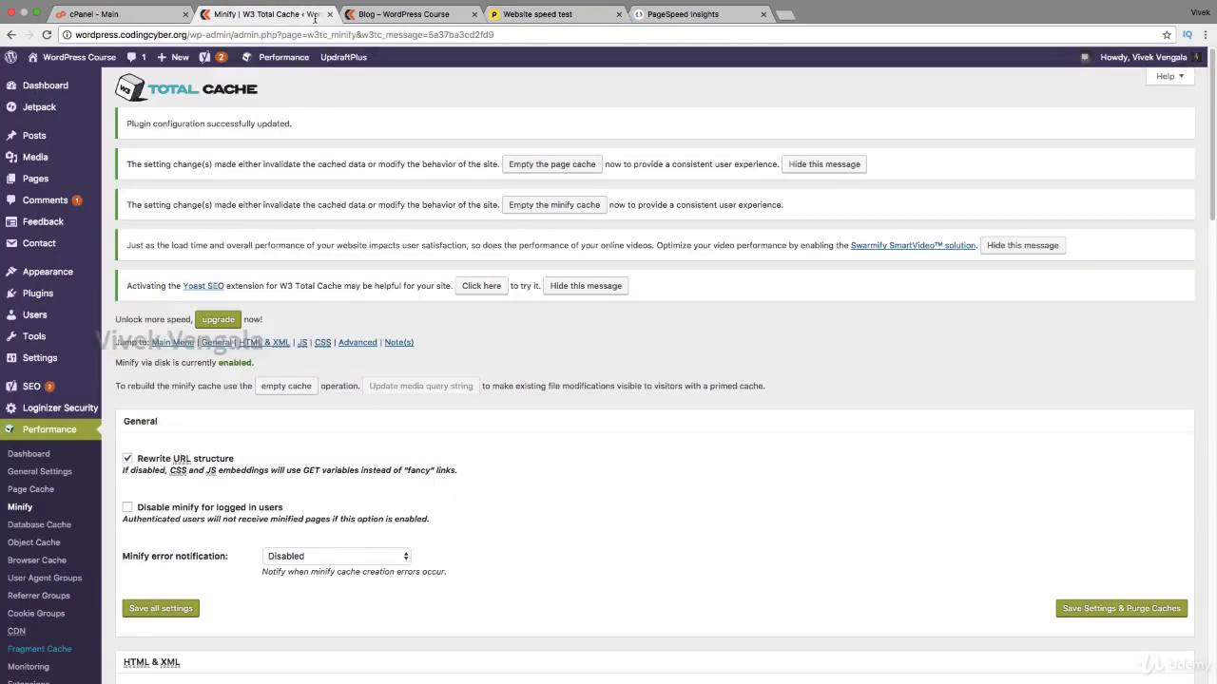
{"action": "left_click", "coordinate": [42, 456]}
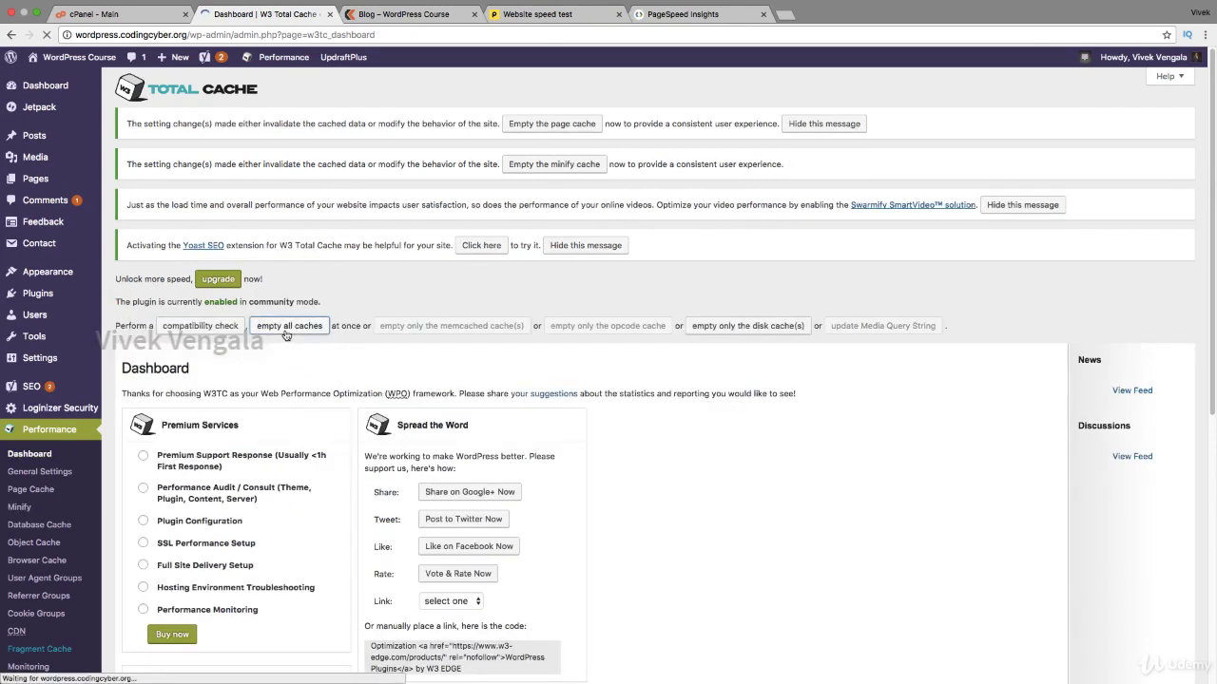
{"action": "left_click", "coordinate": [285, 334]}
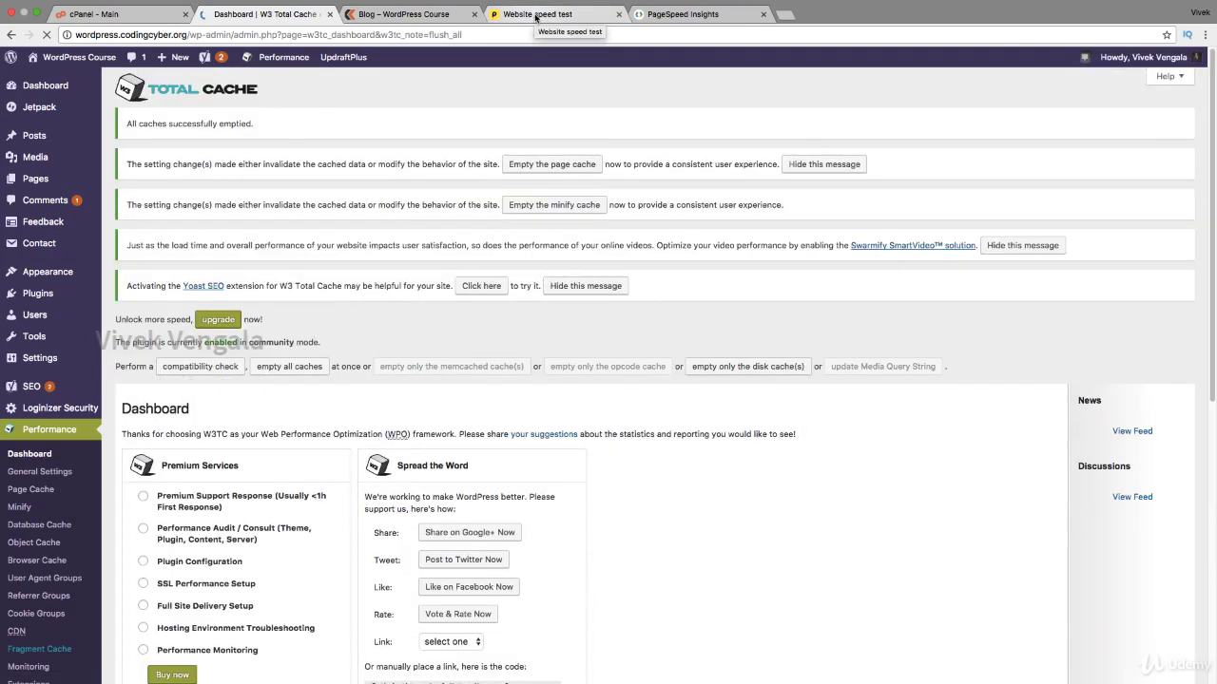
{"action": "left_click", "coordinate": [535, 17]}
{"action": "left_click", "coordinate": [872, 102]}
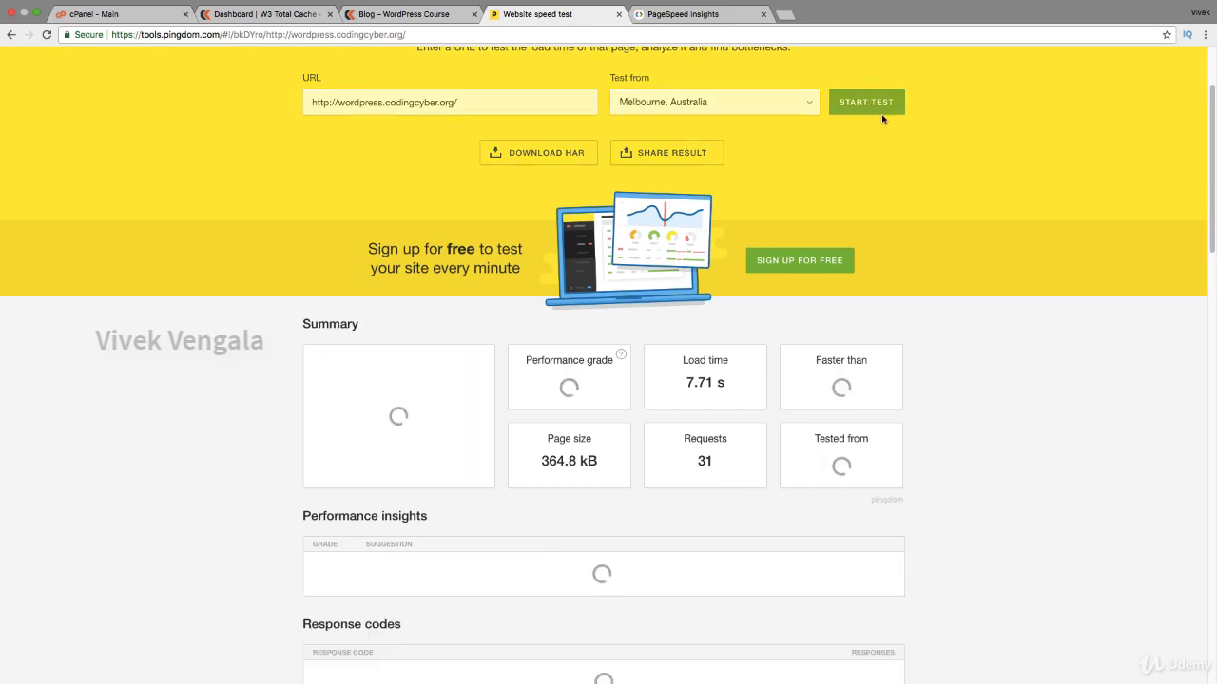
{"action": "left_click", "coordinate": [682, 17]}
{"action": "left_click", "coordinate": [1002, 186]}
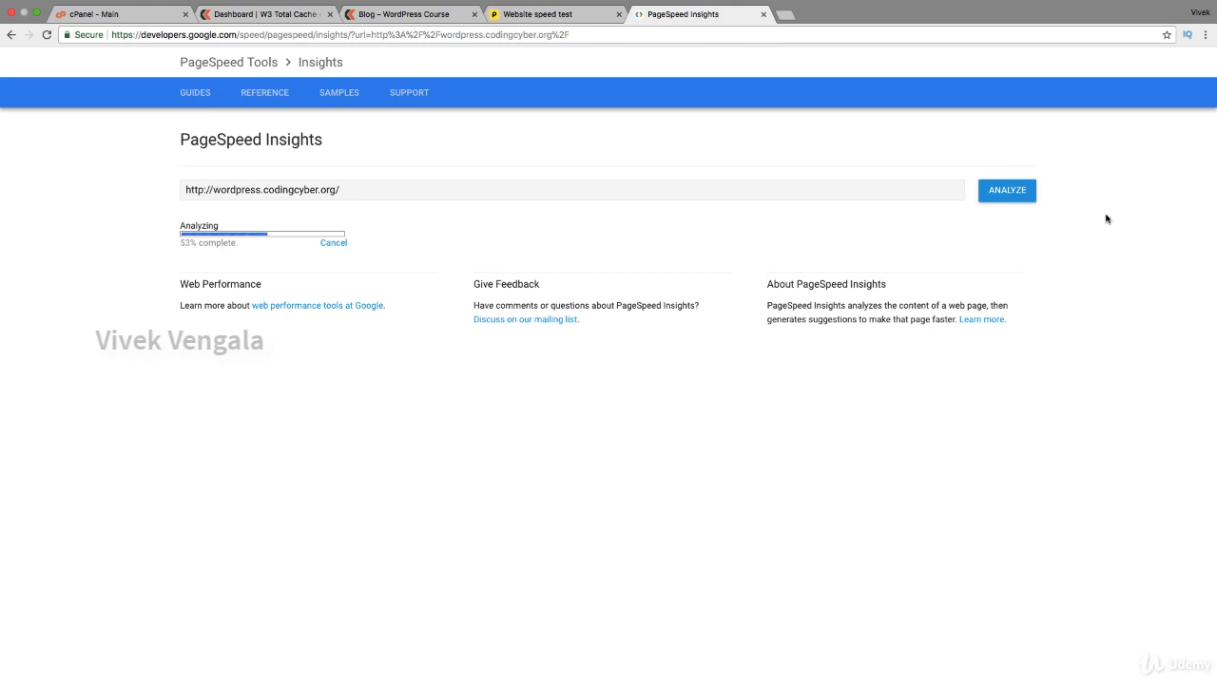
{"action": "left_click", "coordinate": [511, 21]}
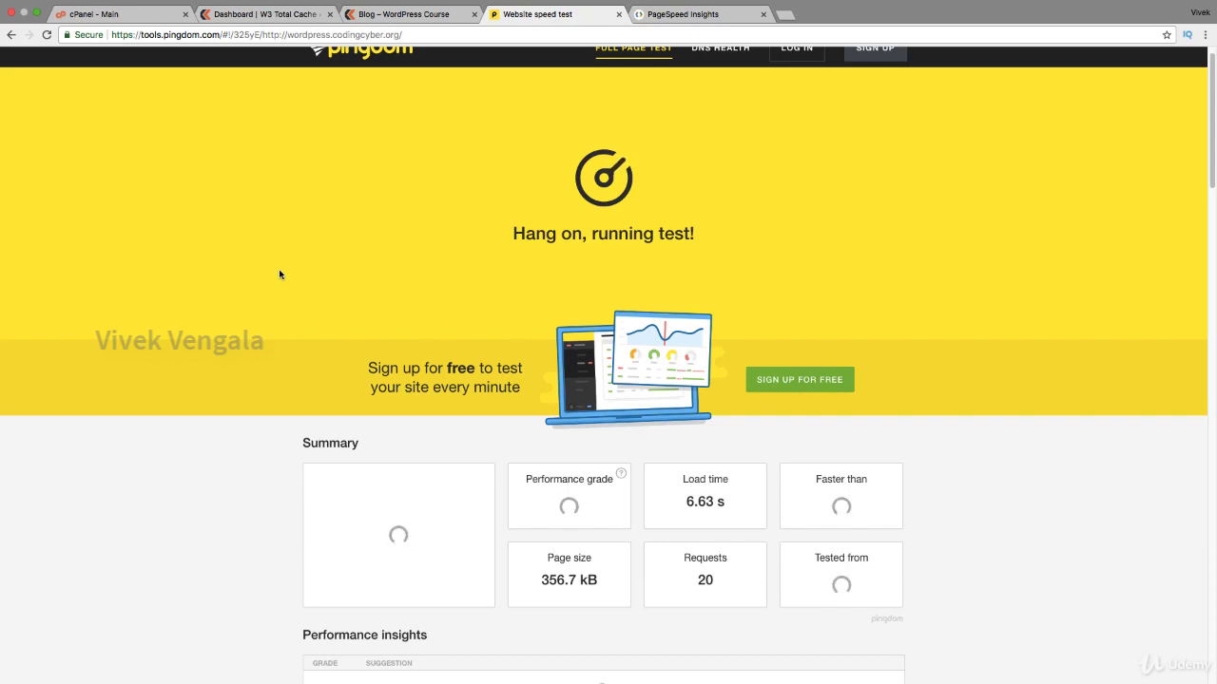
Examine the PageSpeed Insights mobile and desktop results, including the details for reducing server response time.
{"action": "left_click", "coordinate": [663, 16]}
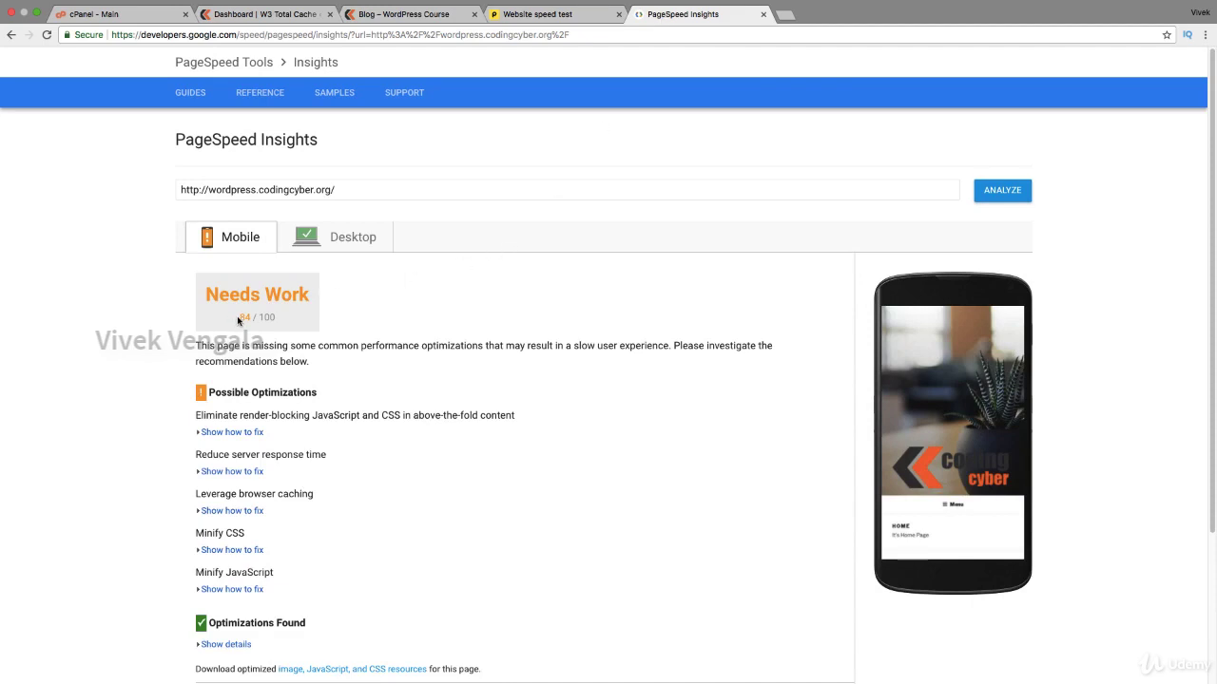
{"action": "scroll", "coordinate": [238, 320], "scroll_direction": "down", "scroll_amount": 1}
{"action": "left_click", "coordinate": [327, 229]}
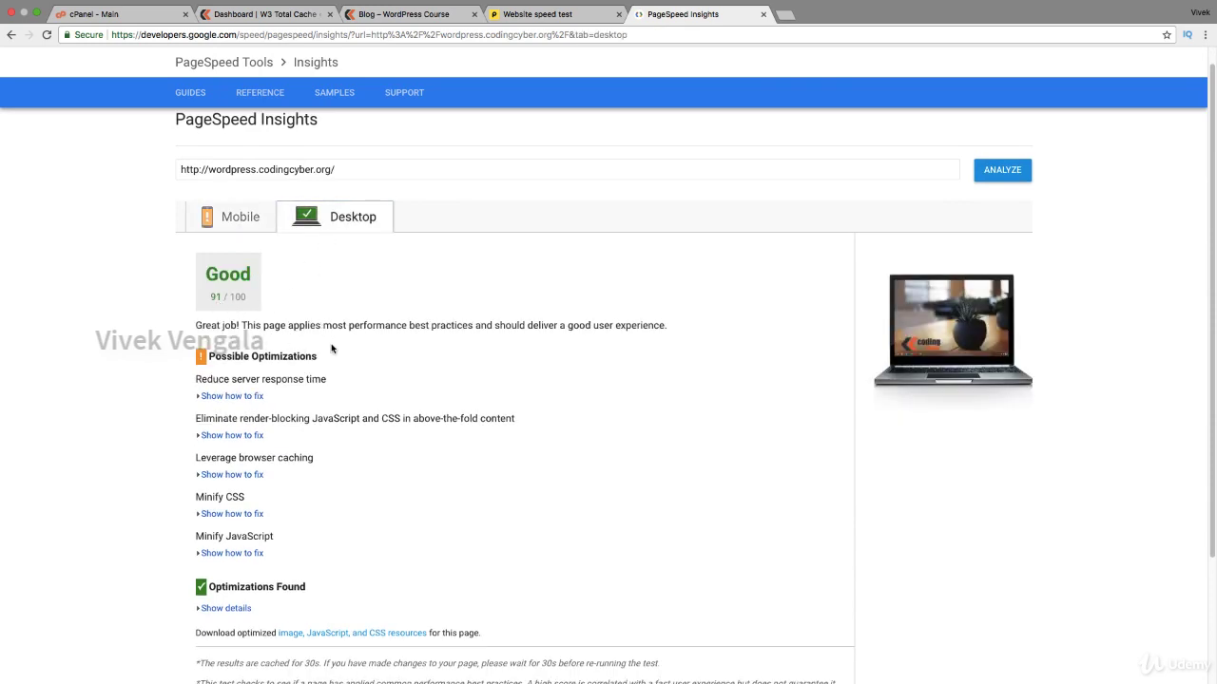
{"action": "scroll", "coordinate": [332, 349], "scroll_direction": "down", "scroll_amount": 2}
{"action": "left_click", "coordinate": [244, 351]}
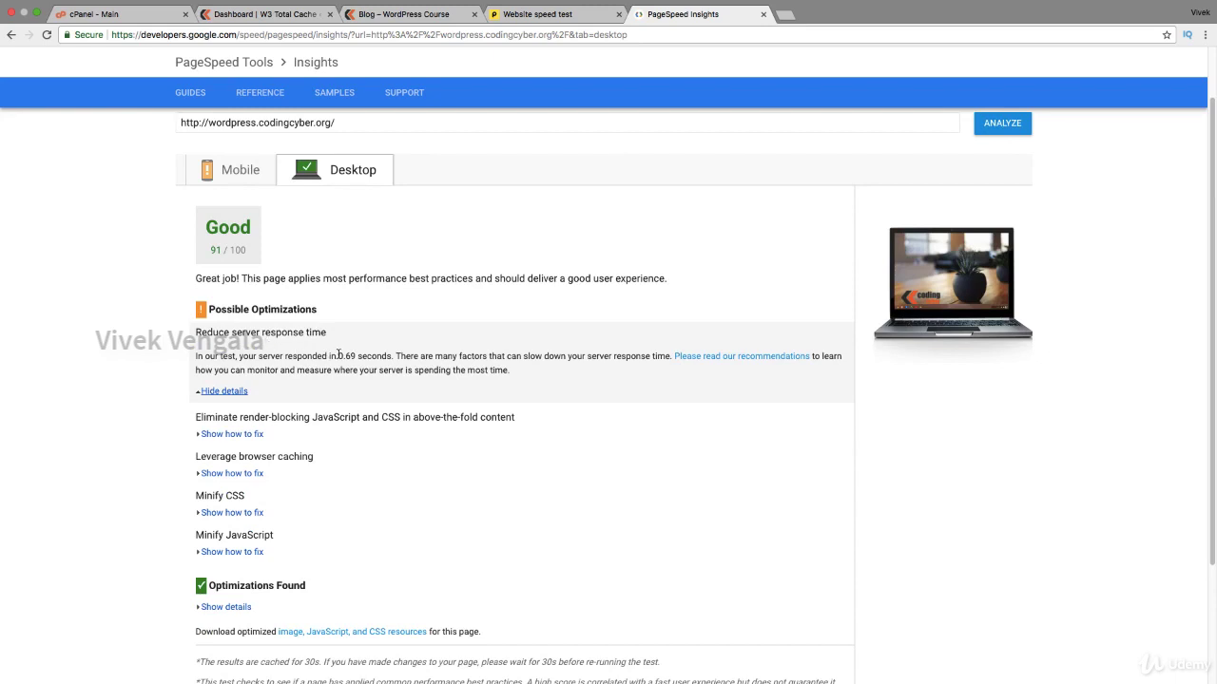
{"action": "left_click_drag", "start_coordinate": [338, 353], "coordinate": [354, 359]}
{"action": "left_click", "coordinate": [360, 365]}
Examine the new Pingdom summary and the resources listed under Remove query strings from static resources.
{"action": "left_click", "coordinate": [523, 15]}
{"action": "scroll", "coordinate": [964, 367], "scroll_direction": "down", "scroll_amount": 3}
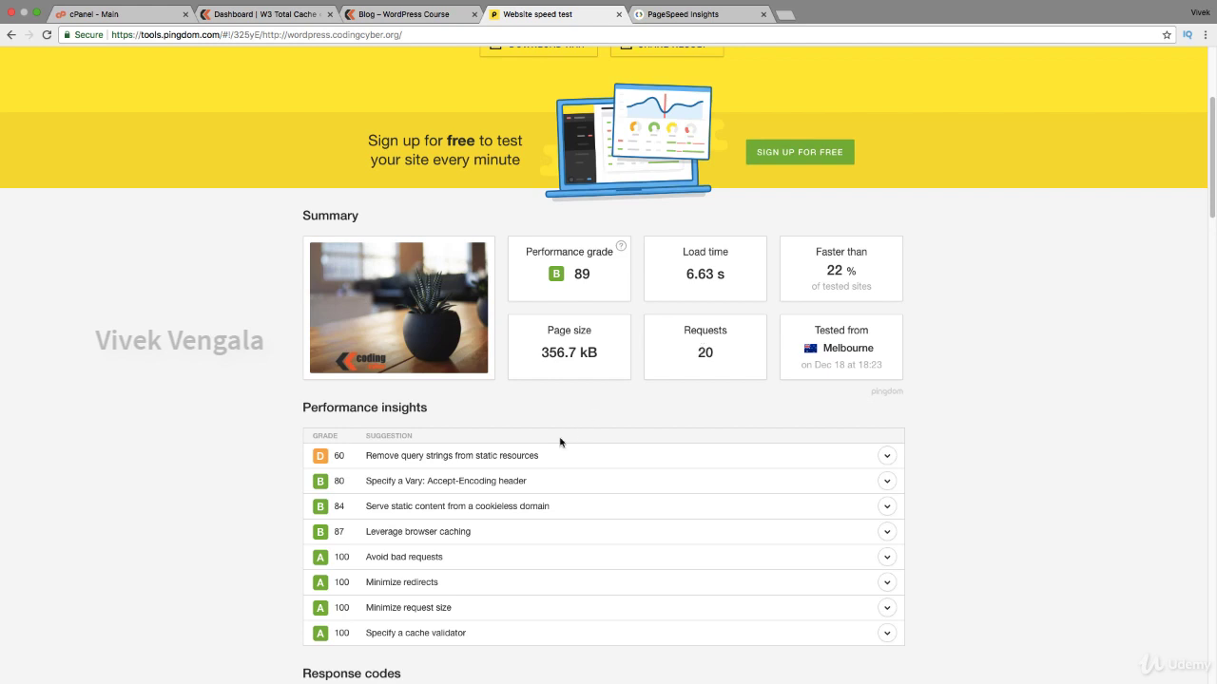
{"action": "left_click", "coordinate": [481, 465]}
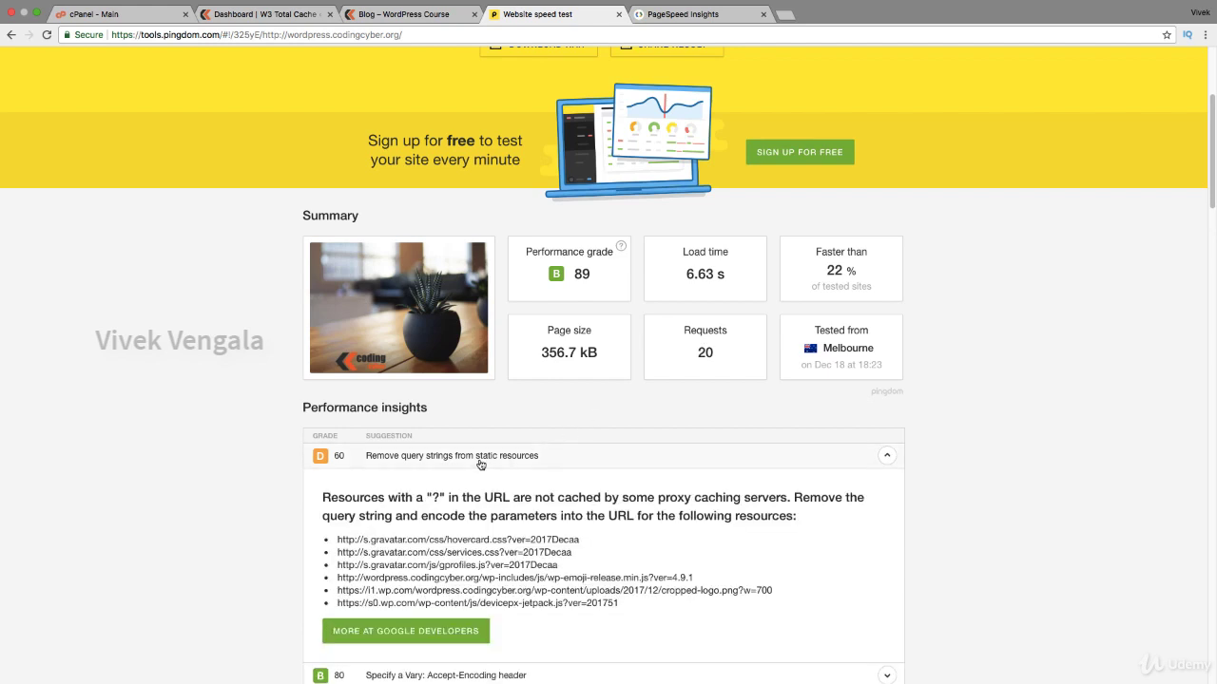
{"action": "scroll", "coordinate": [481, 464], "scroll_direction": "down", "scroll_amount": 2}
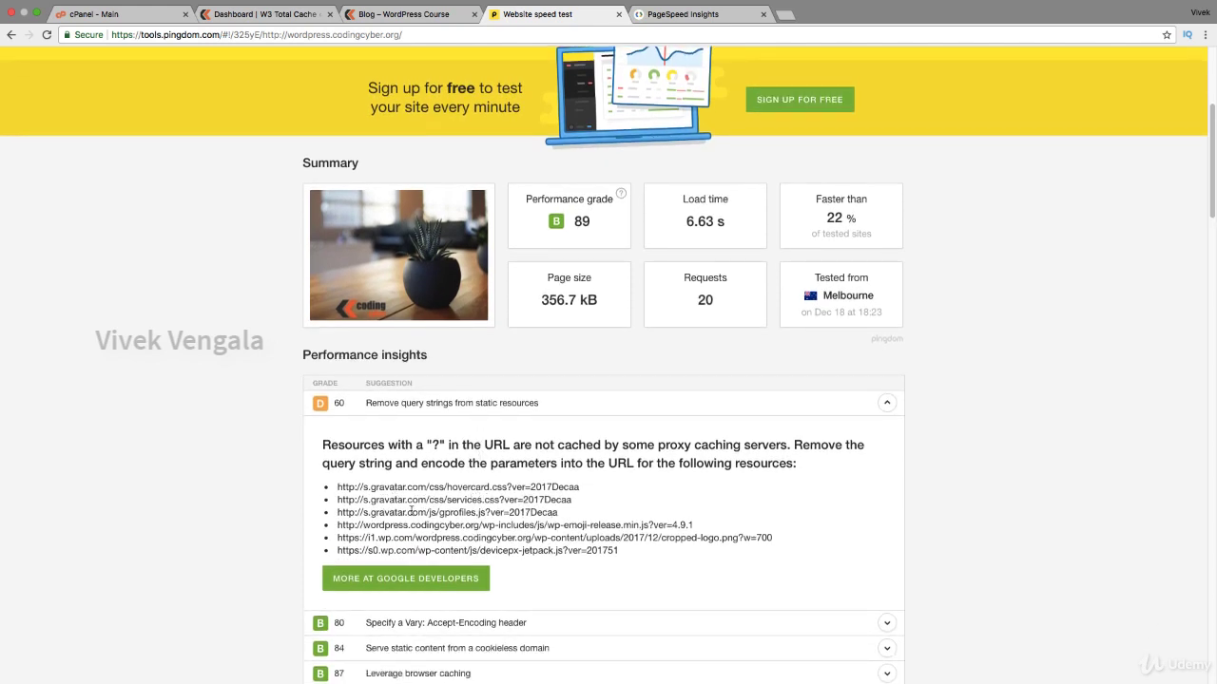
{"action": "left_click_drag", "start_coordinate": [379, 538], "coordinate": [480, 562]}
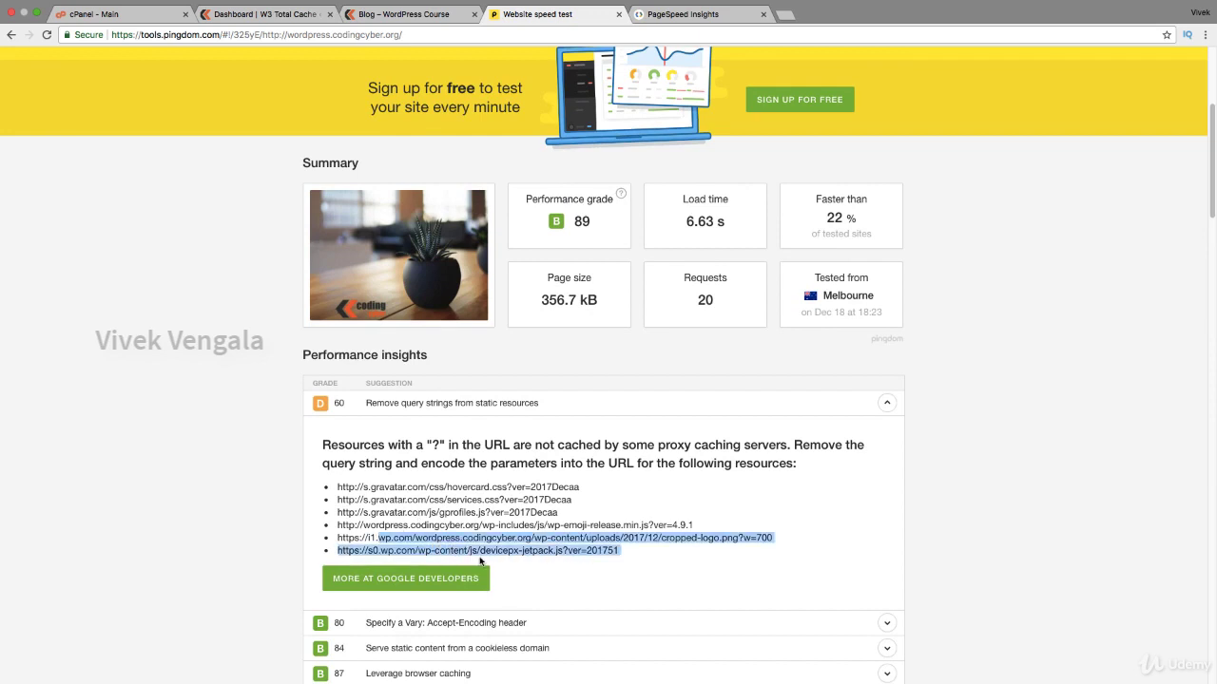
{"action": "left_click", "coordinate": [440, 526]}
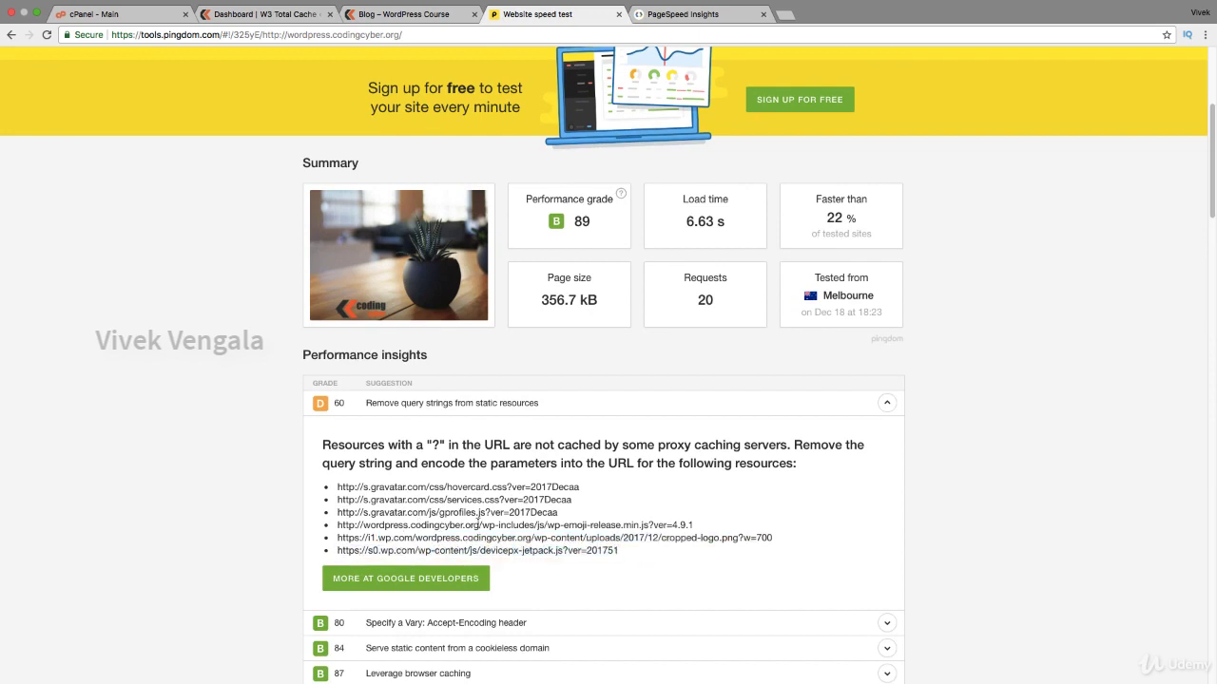
{"action": "scroll", "coordinate": [712, 412], "scroll_direction": "up", "scroll_amount": 1}
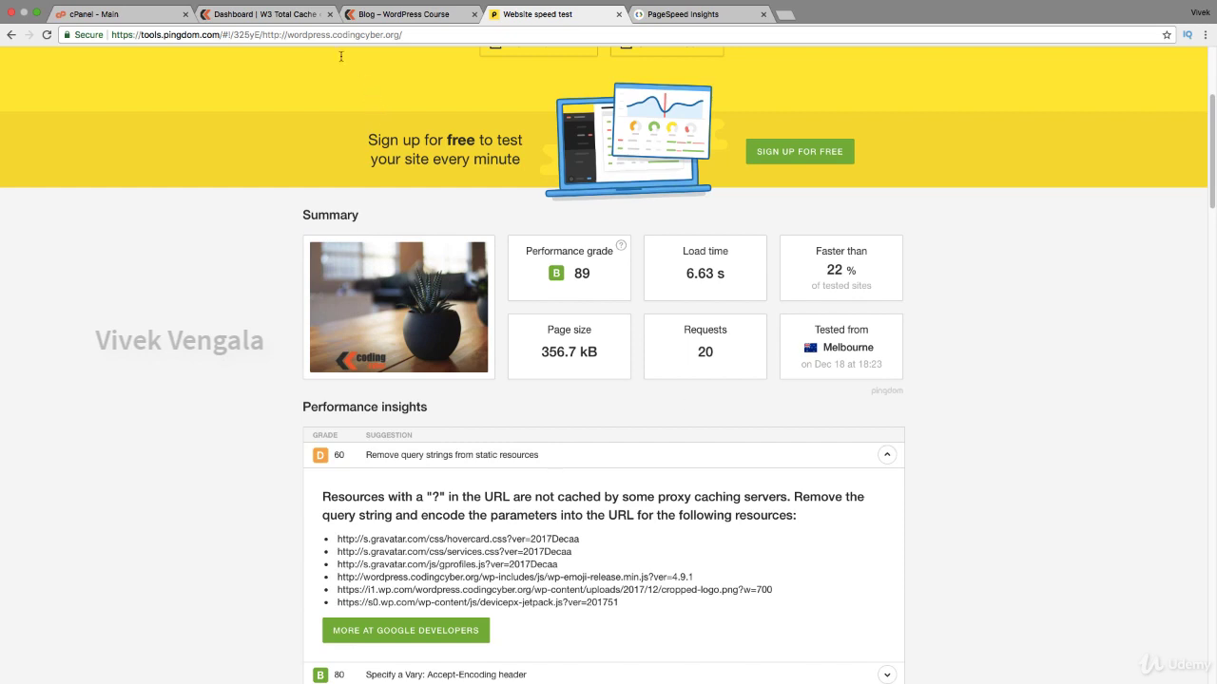
Examine the PageSpeed Insights desktop details for eliminating render-blocking JavaScript and CSS in above-the-fold content, highlighting the listed minified CSS file.
{"action": "left_click", "coordinate": [264, 14]}
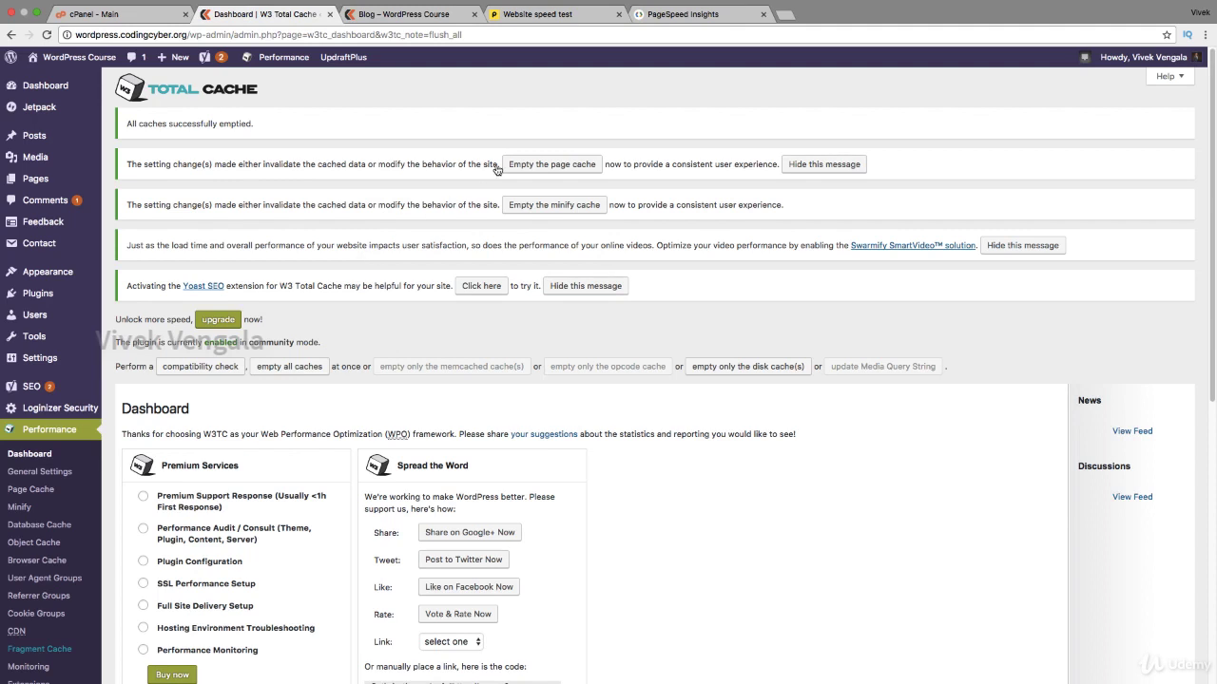
{"action": "left_click", "coordinate": [631, 11]}
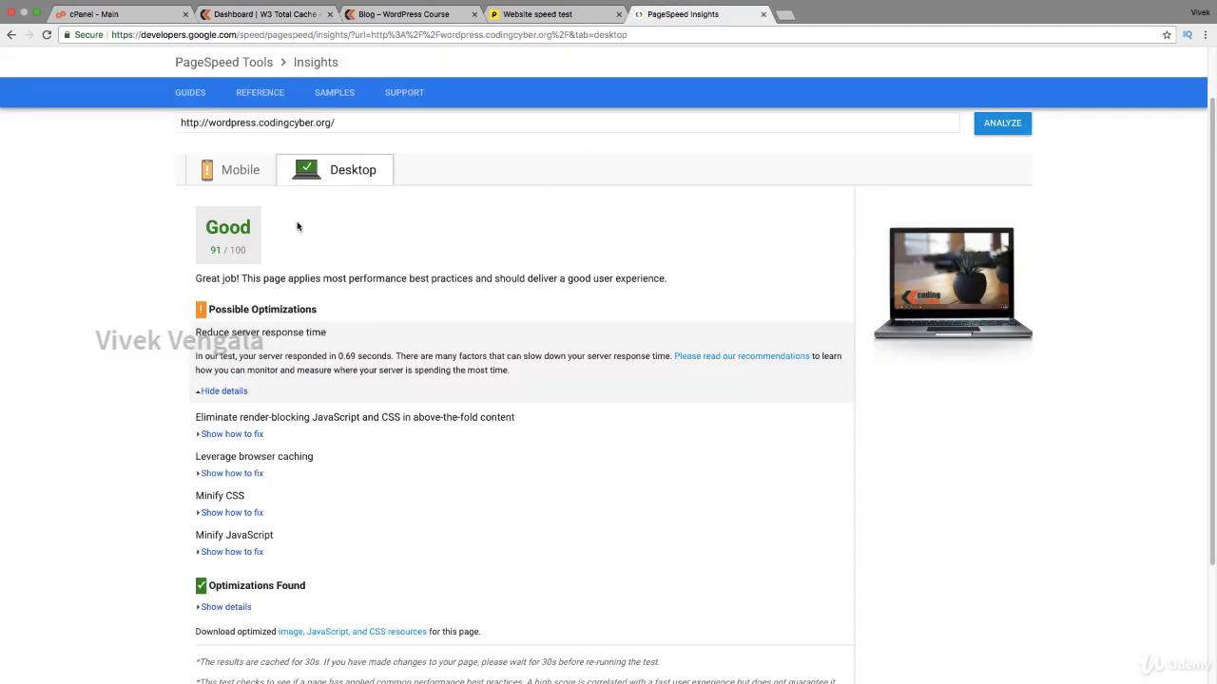
{"action": "left_click", "coordinate": [200, 434]}
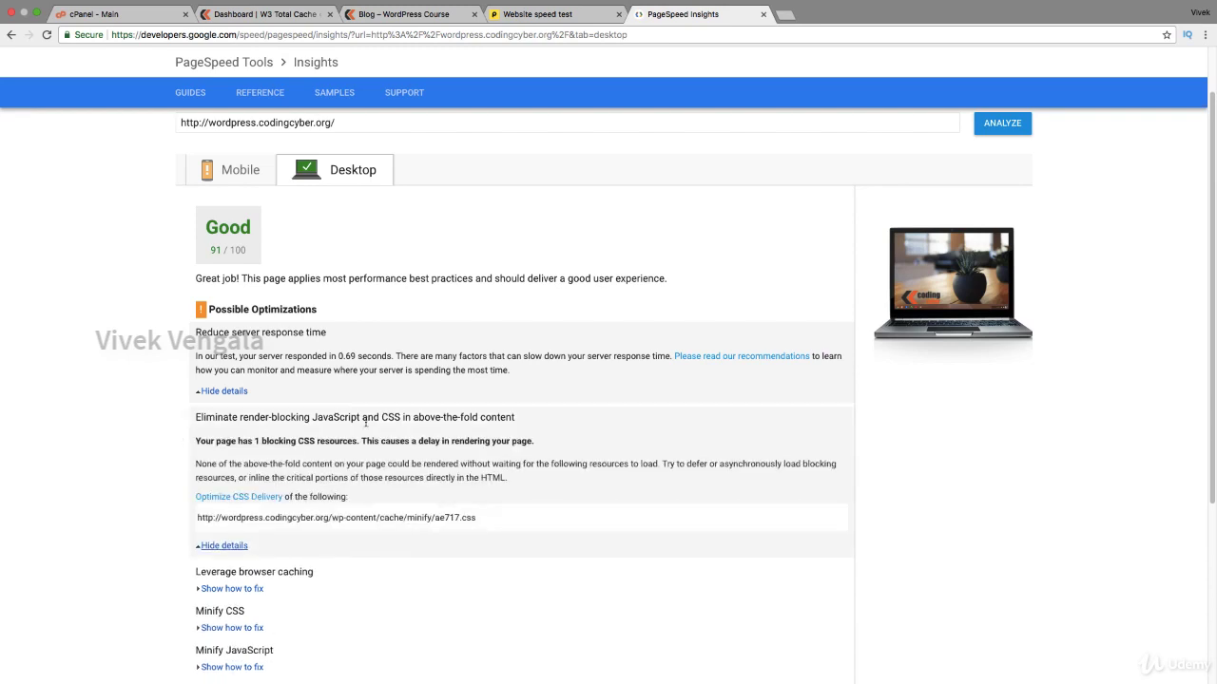
{"action": "triple_click", "coordinate": [450, 517]}
{"action": "scroll", "coordinate": [439, 523], "scroll_direction": "down", "scroll_amount": 2}
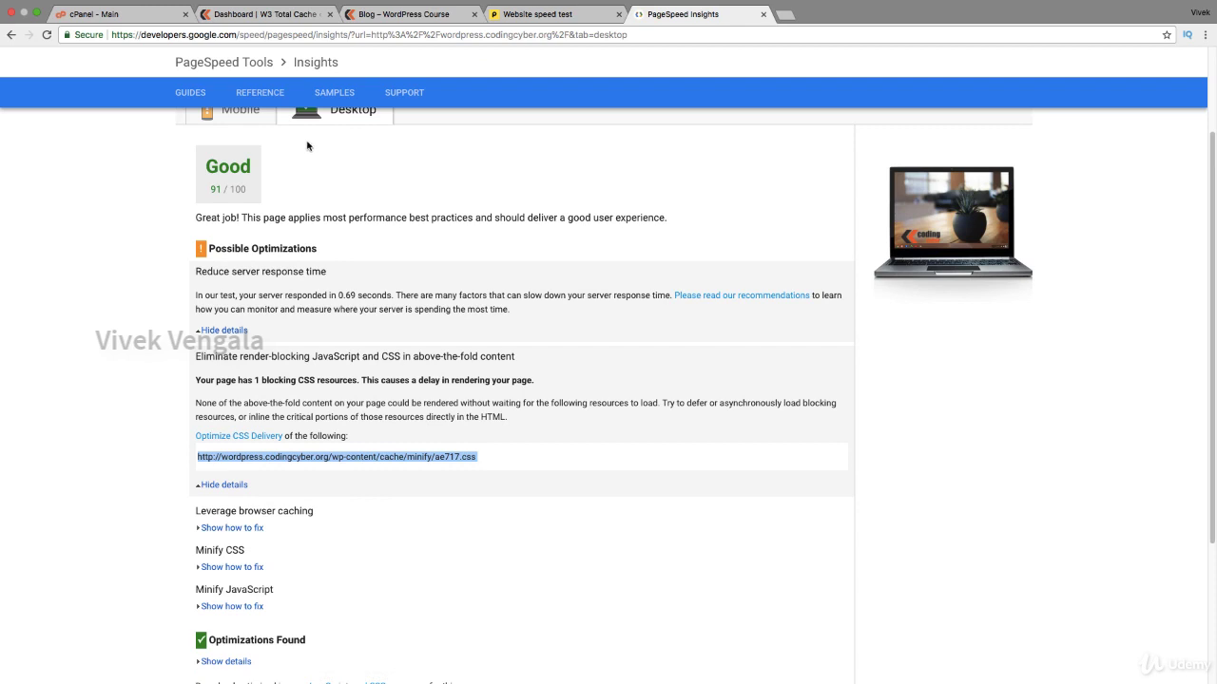
{"action": "scroll", "coordinate": [119, 330], "scroll_direction": "down", "scroll_amount": 1}
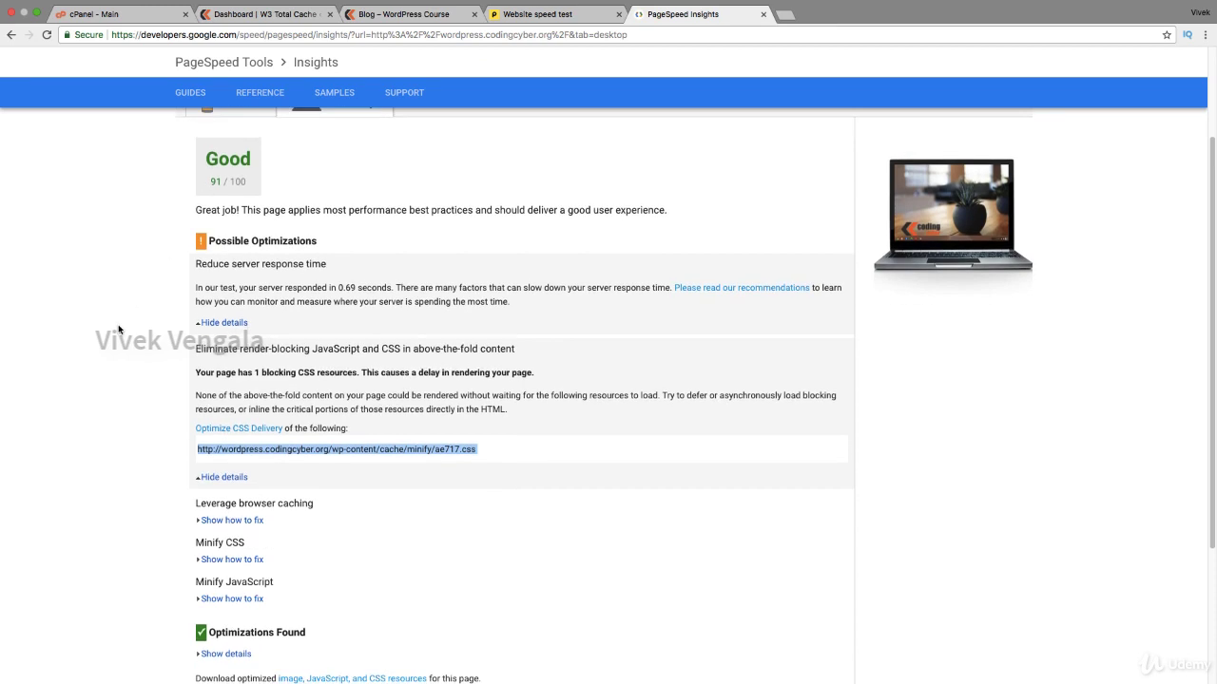
Examine the Minify CSS and Minify JavaScript suggestions in the desktop PageSpeed results.
{"action": "left_click", "coordinate": [228, 552]}
{"action": "scroll", "coordinate": [190, 533], "scroll_direction": "down", "scroll_amount": 2}
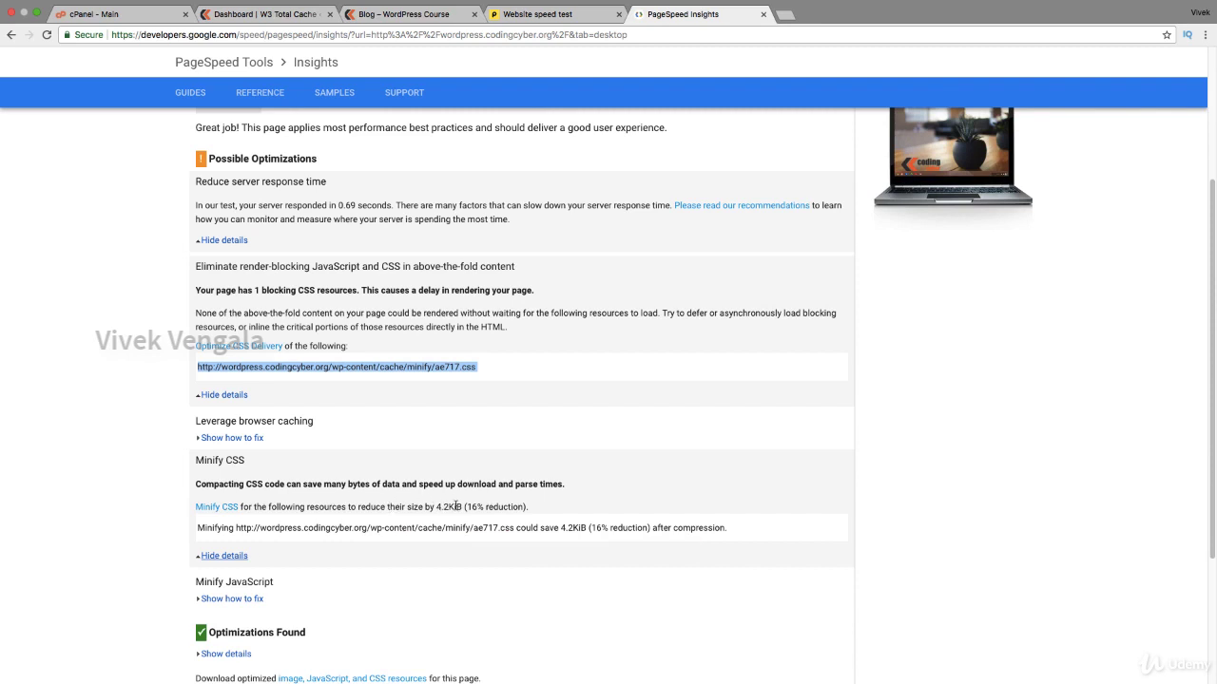
{"action": "left_click", "coordinate": [248, 600]}
{"action": "scroll", "coordinate": [358, 566], "scroll_direction": "down", "scroll_amount": 3}
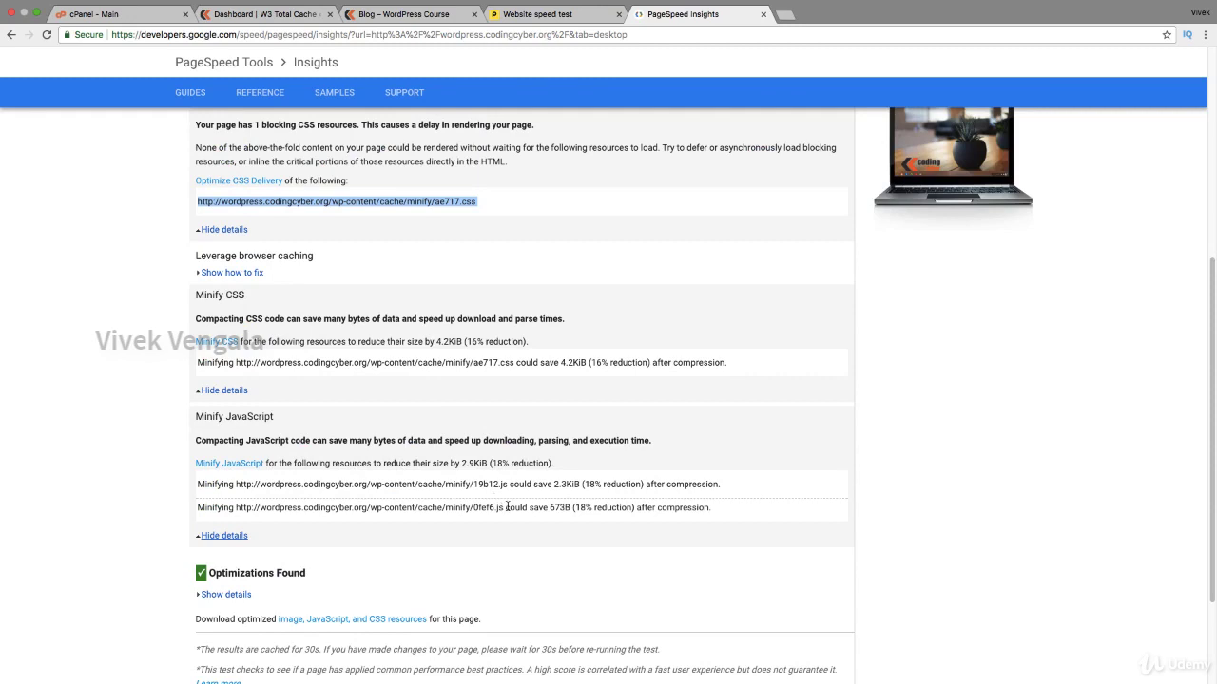
{"action": "scroll", "coordinate": [128, 481], "scroll_direction": "down", "scroll_amount": 1}
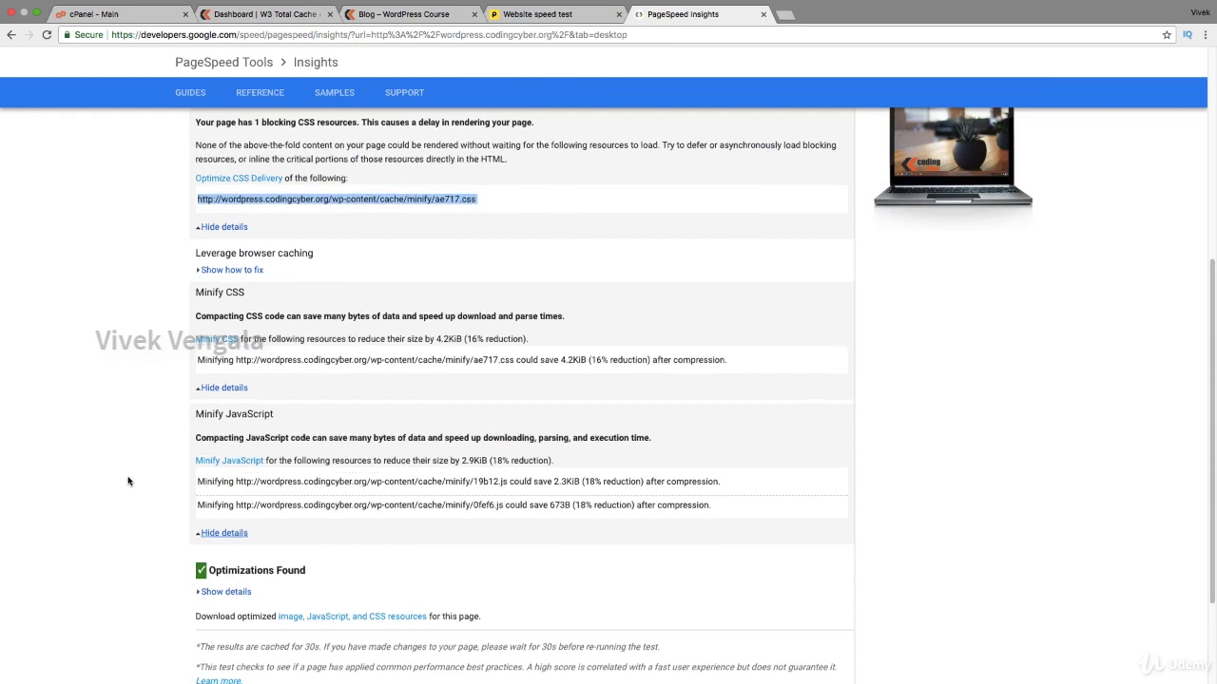
{"action": "scroll", "coordinate": [129, 481], "scroll_direction": "up", "scroll_amount": 5}
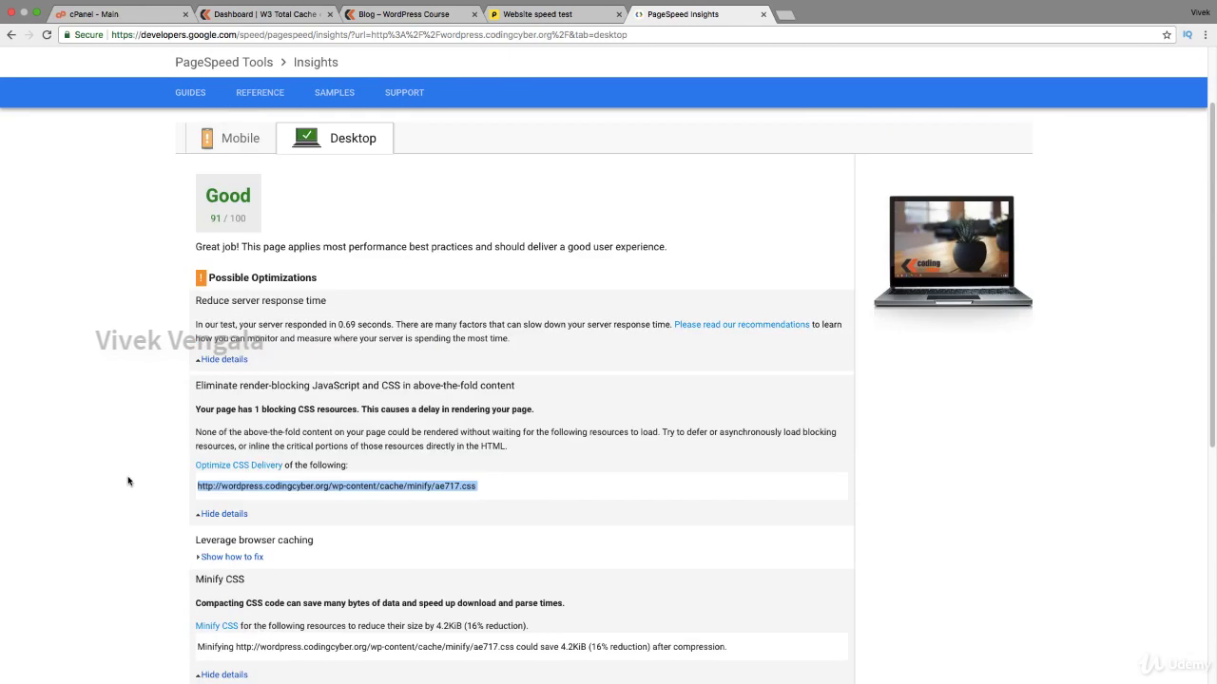
Review the Leverage browser caching details and the Pingdom summary, and return to the W3 Total Cache dashboard.
{"action": "left_click", "coordinate": [221, 557]}
{"action": "scroll", "coordinate": [181, 552], "scroll_direction": "down", "scroll_amount": 2}
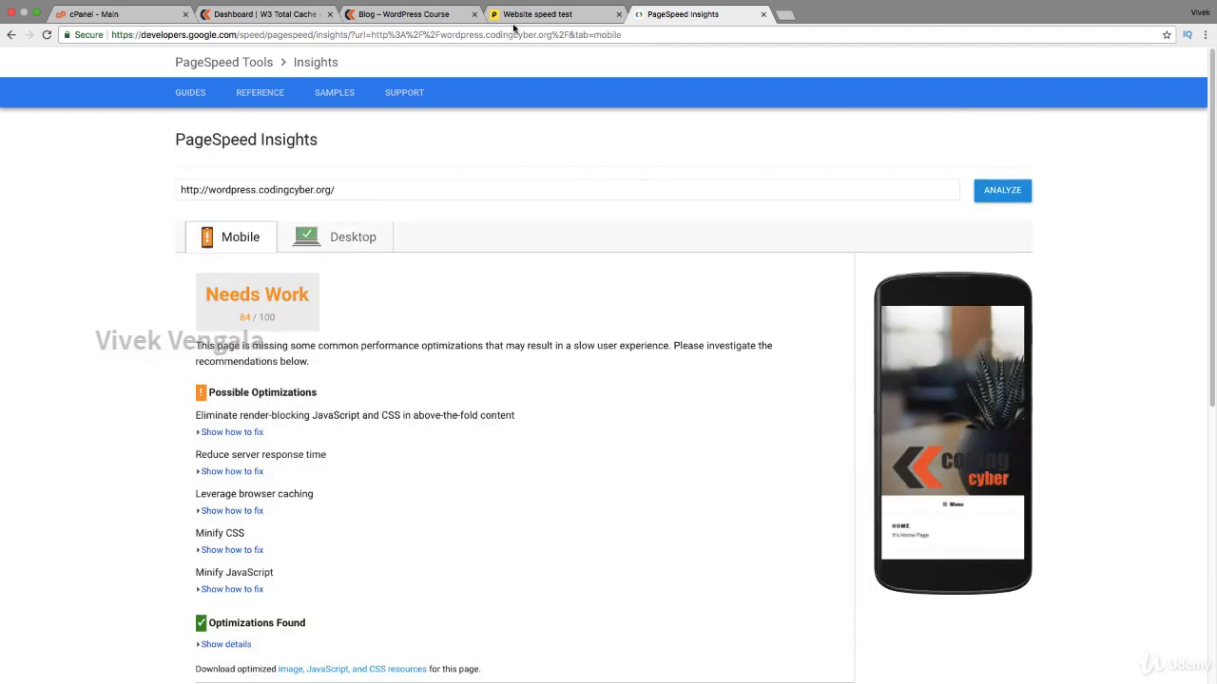
{"action": "left_click", "coordinate": [515, 13]}
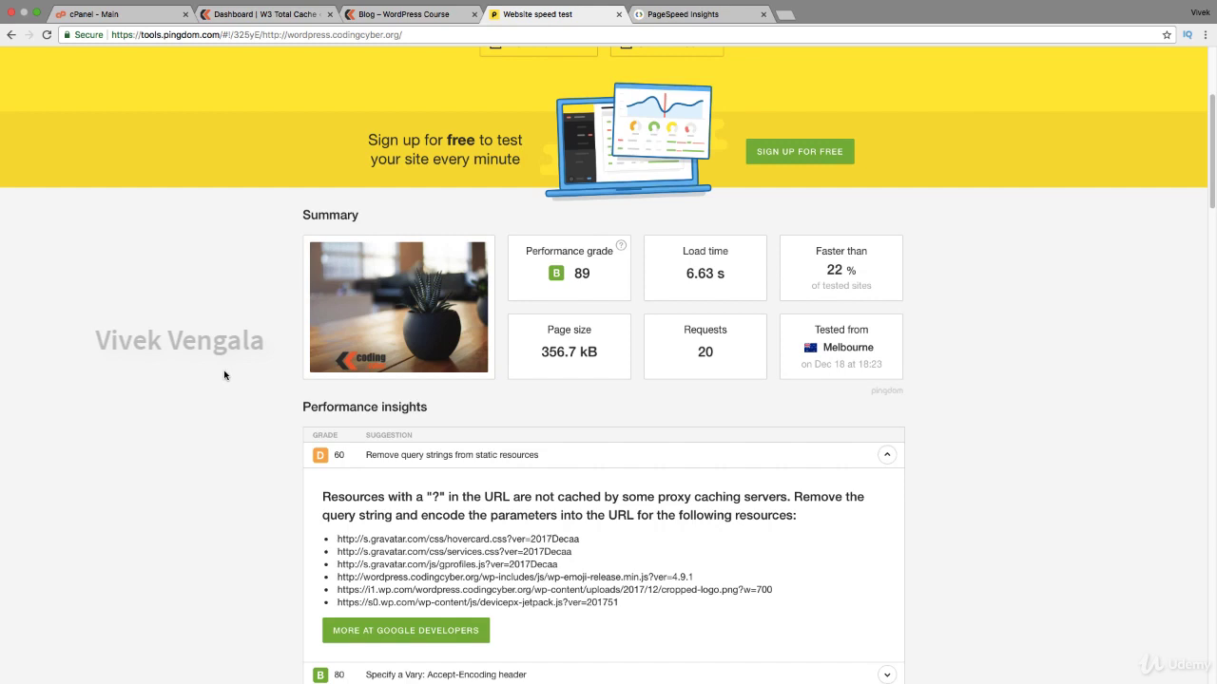
{"action": "left_click", "coordinate": [225, 19]}
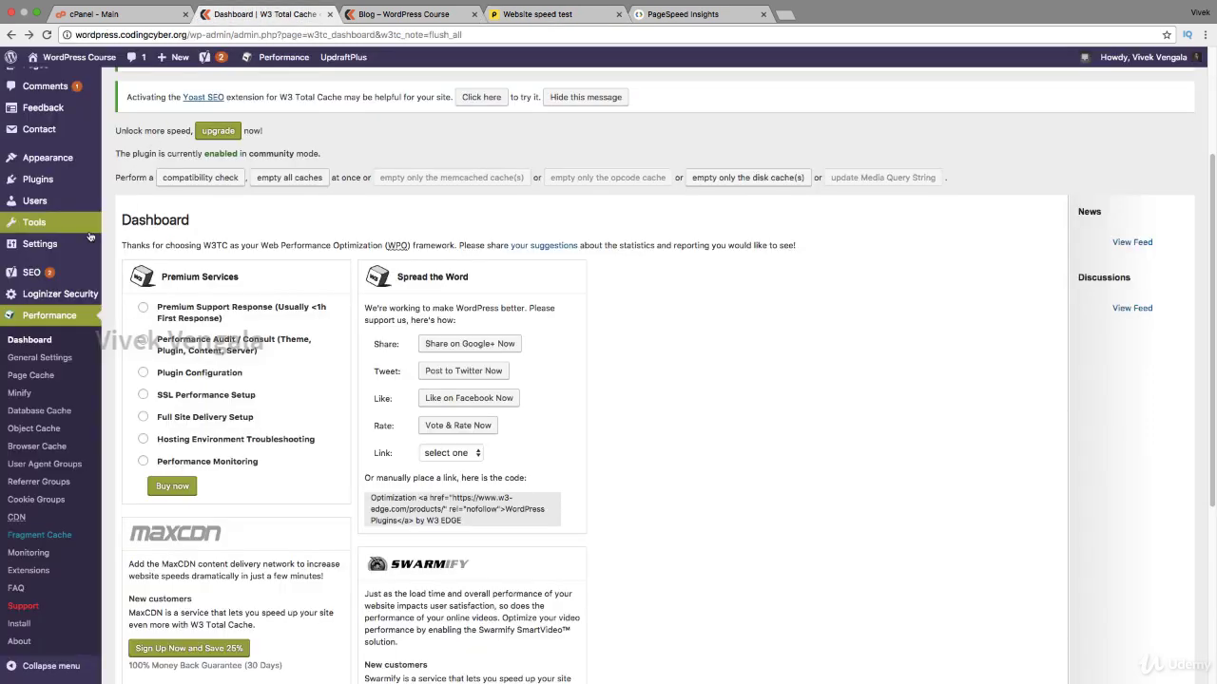